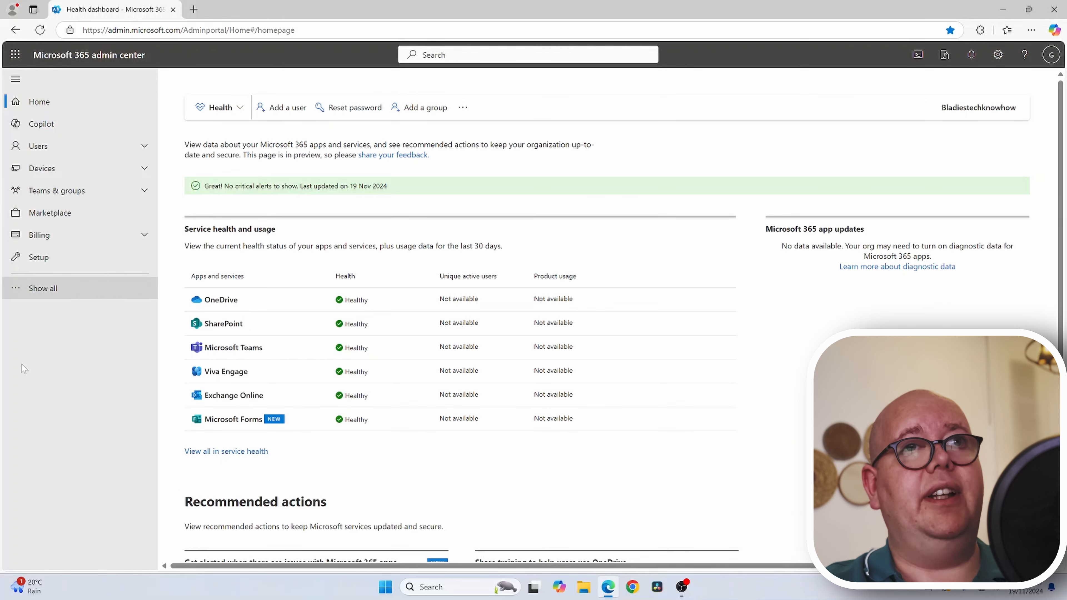
- Expand Show all and launch the Identity (Entra) admin center in a new tab
click(42, 289)
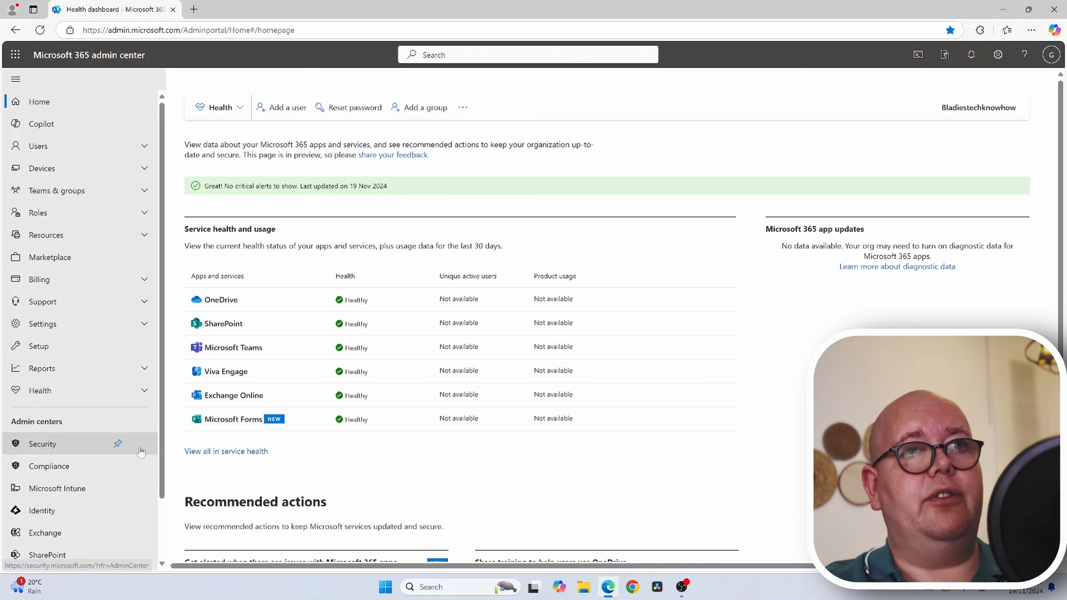
scroll(138, 458, down, 1)
scroll(139, 458, down, 1)
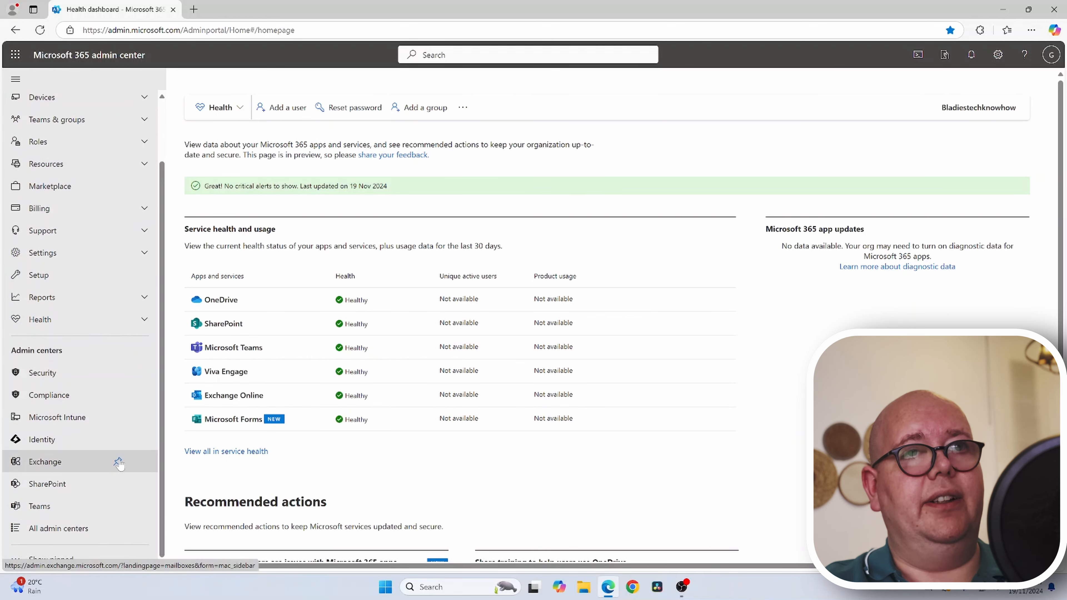
click(82, 442)
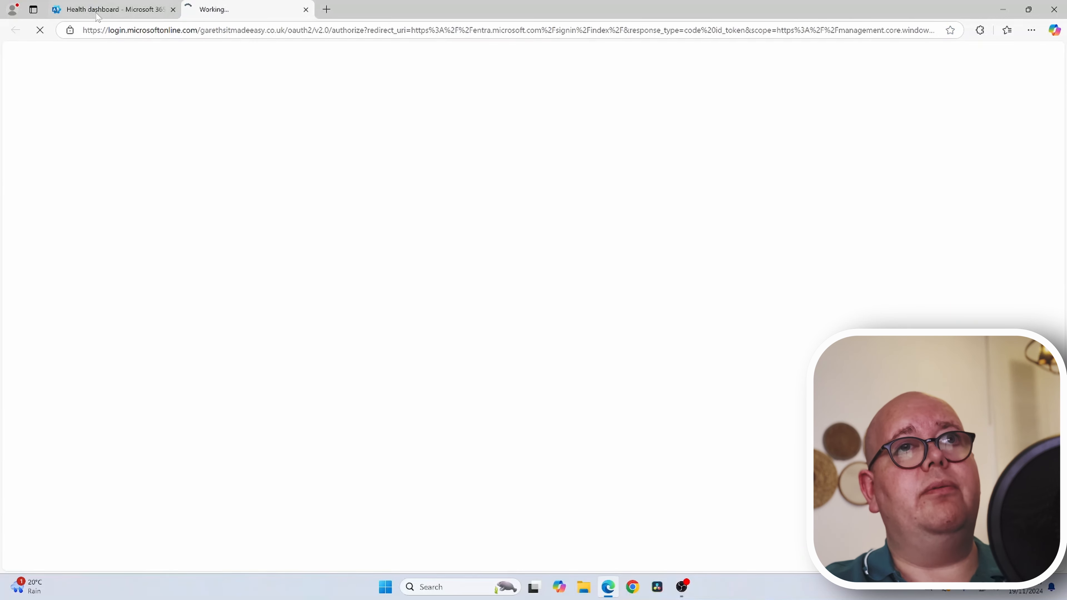
- Launch the Microsoft Intune admin center from the health dashboard, then return to the Entra tab
click(112, 16)
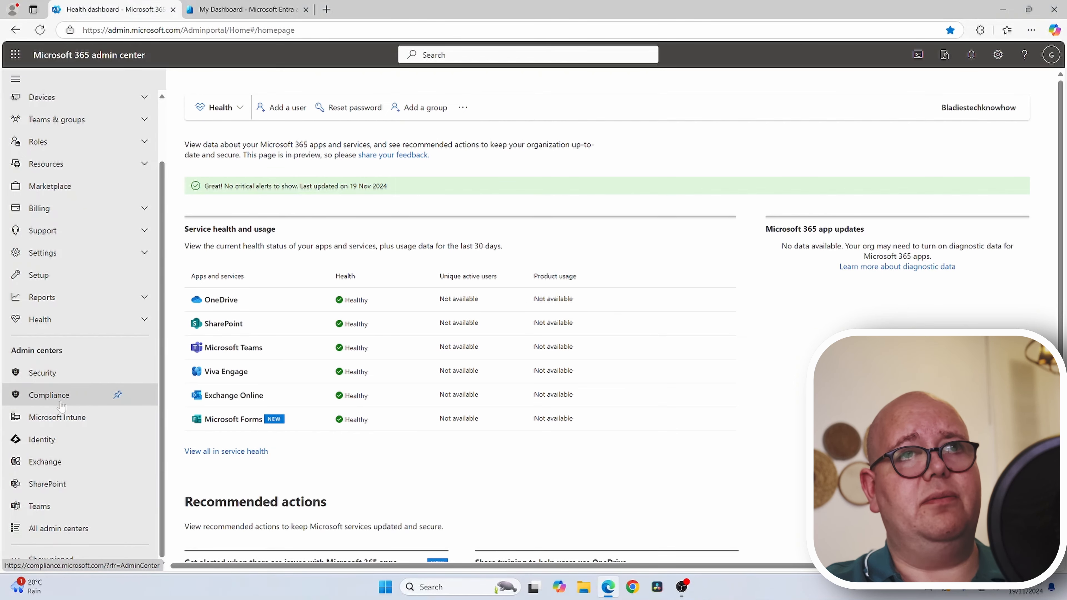
click(62, 421)
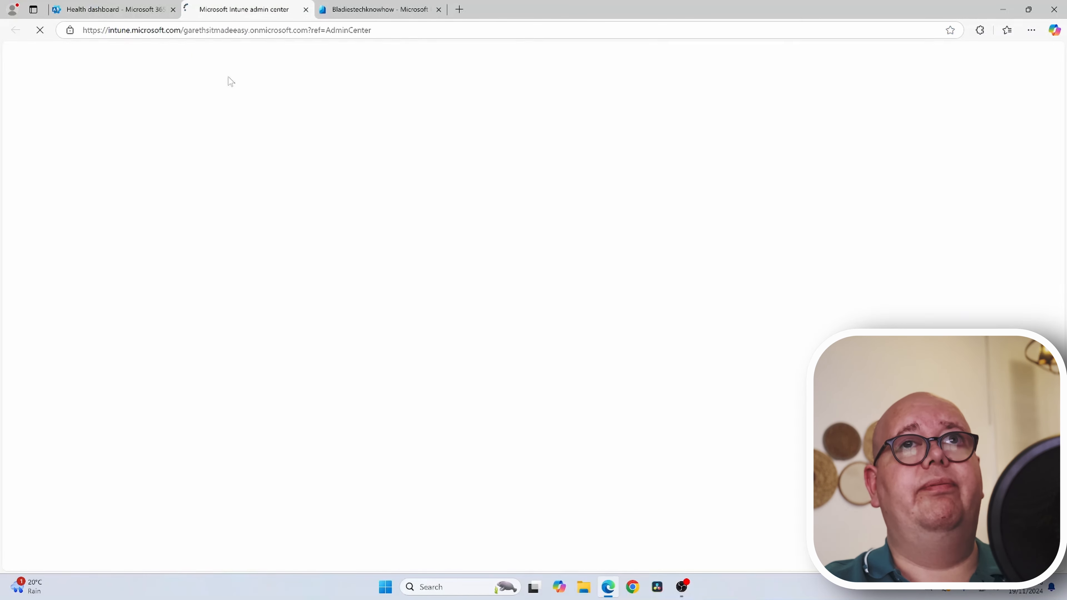
click(411, 6)
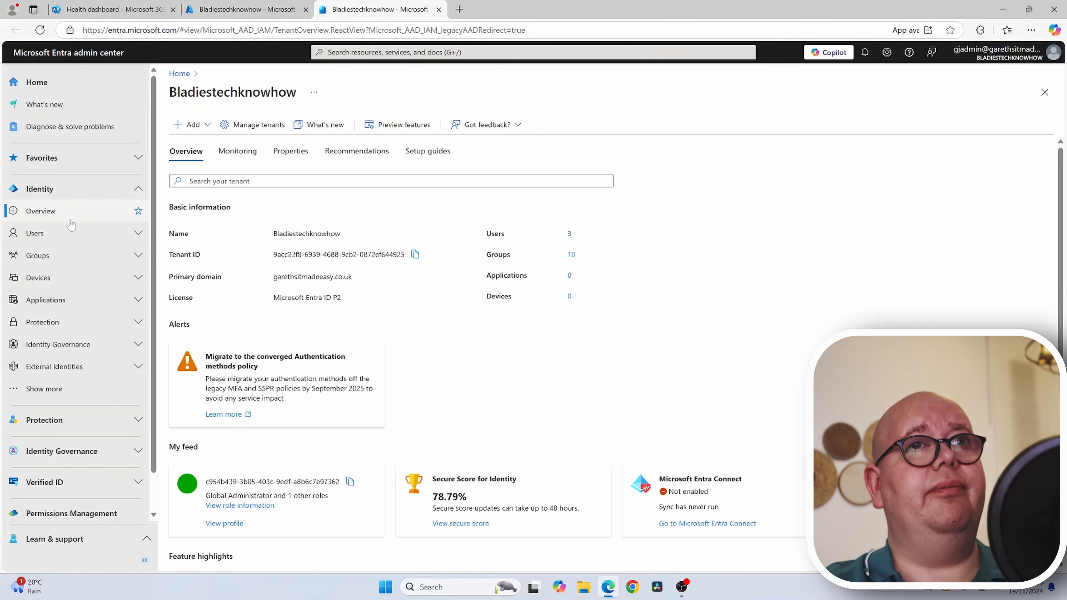
- Open Users > All users and look through the New user and Bulk operations menus
click(72, 233)
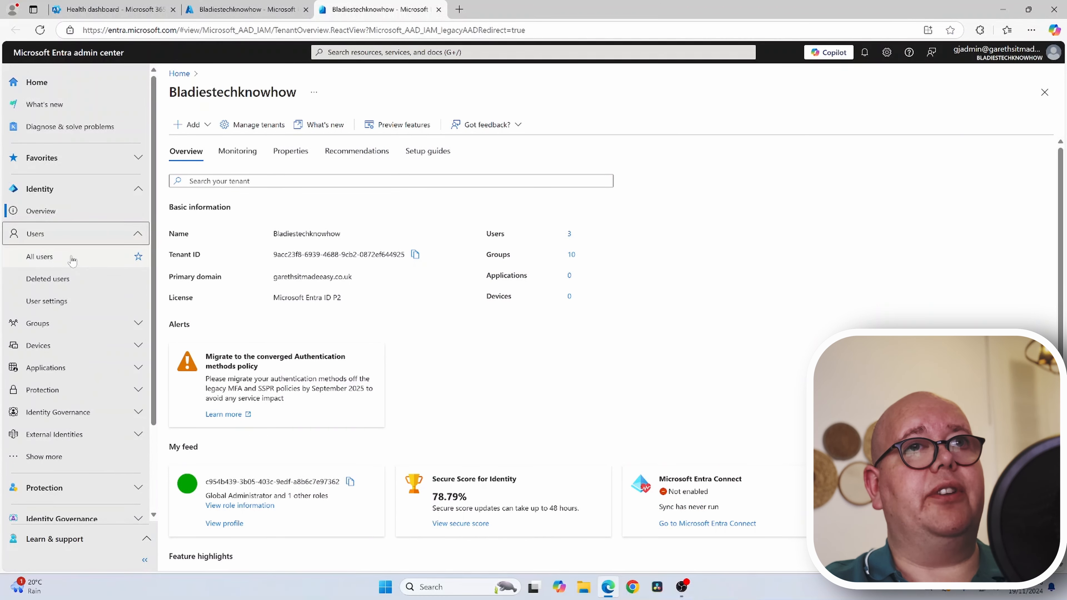
click(72, 258)
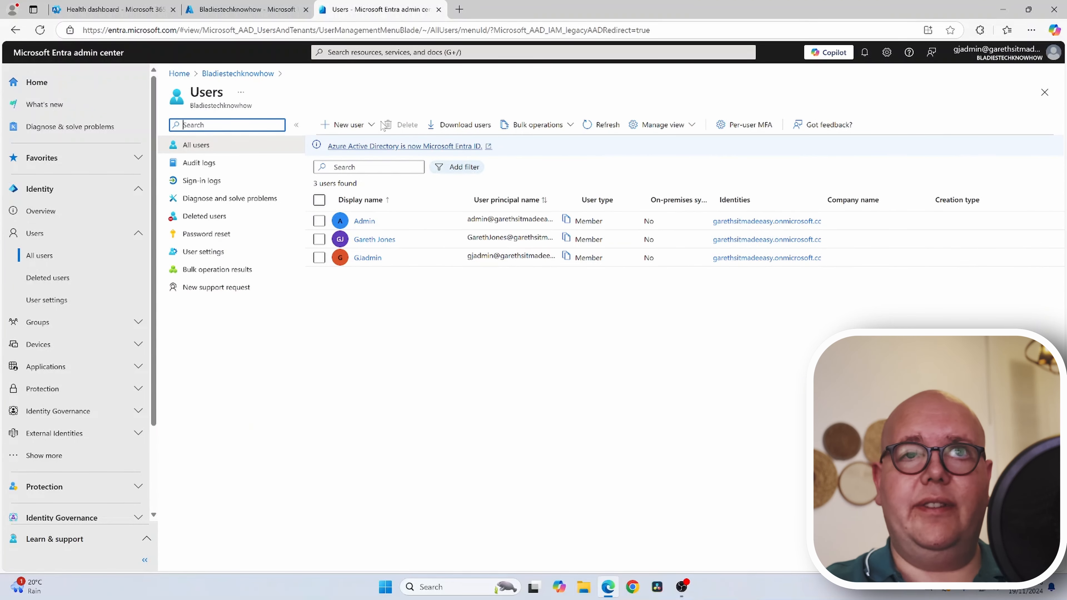
click(373, 128)
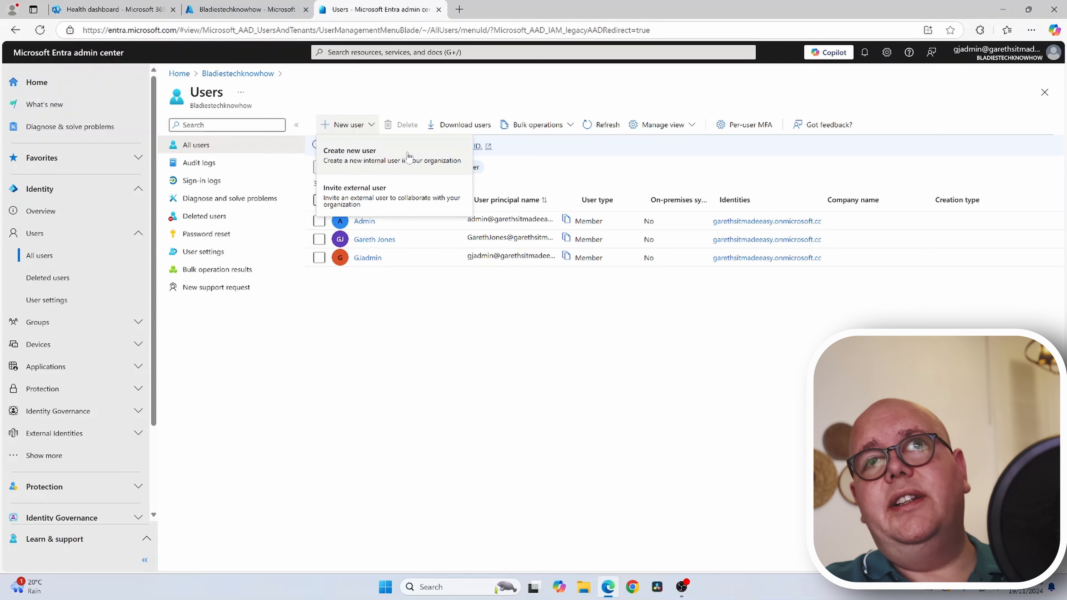
click(524, 128)
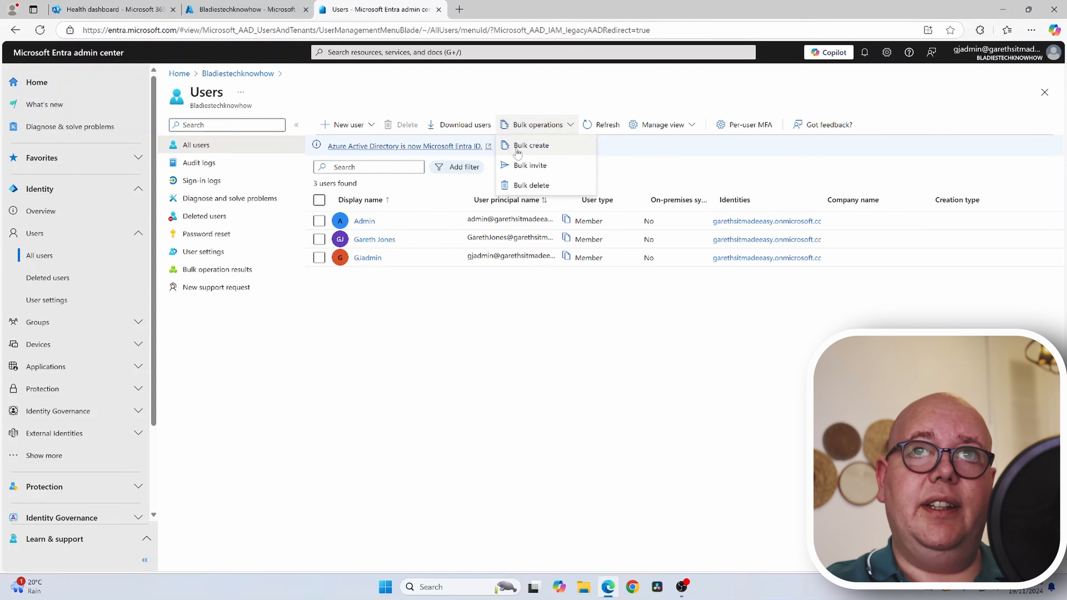
click(546, 148)
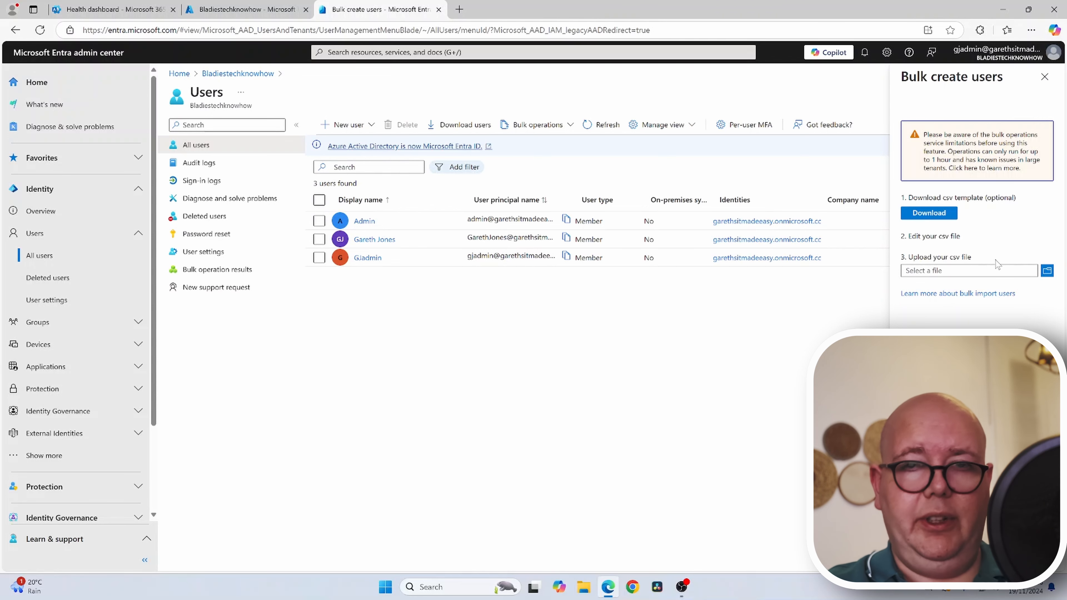
click(1045, 77)
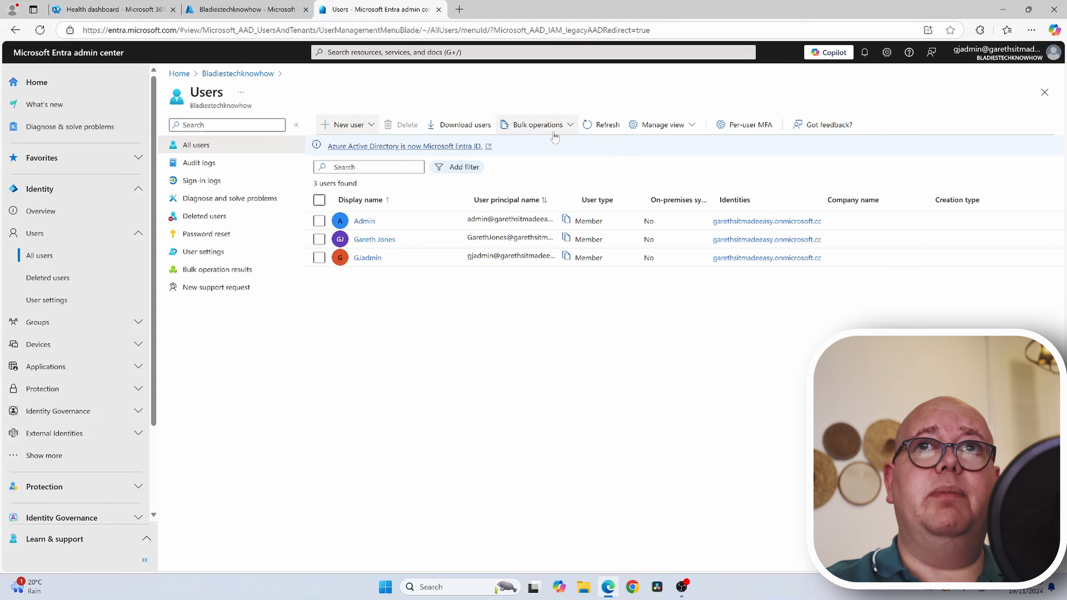
click(538, 124)
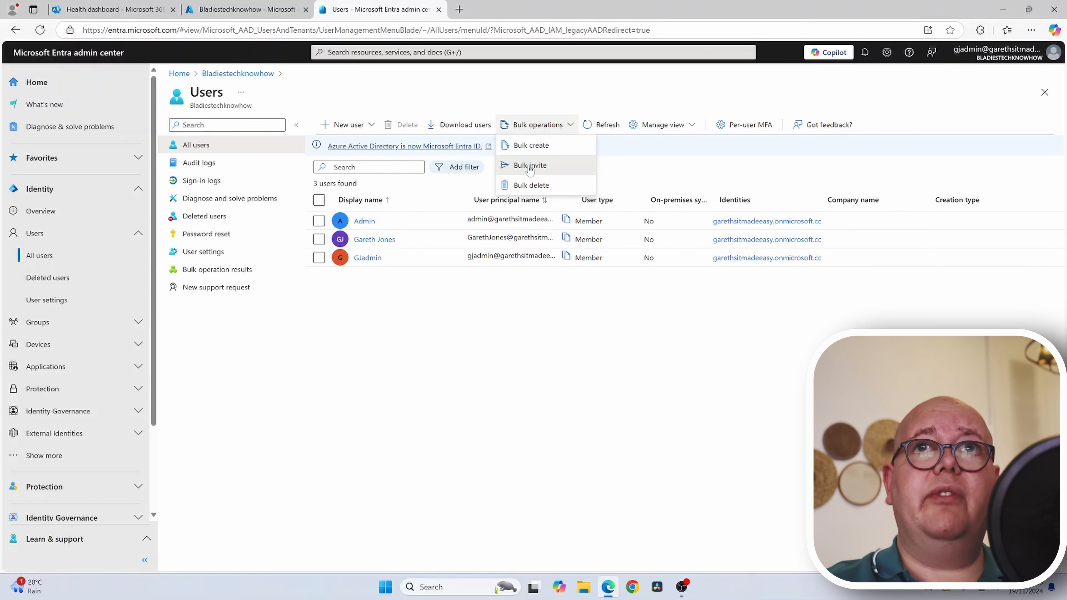
click(531, 165)
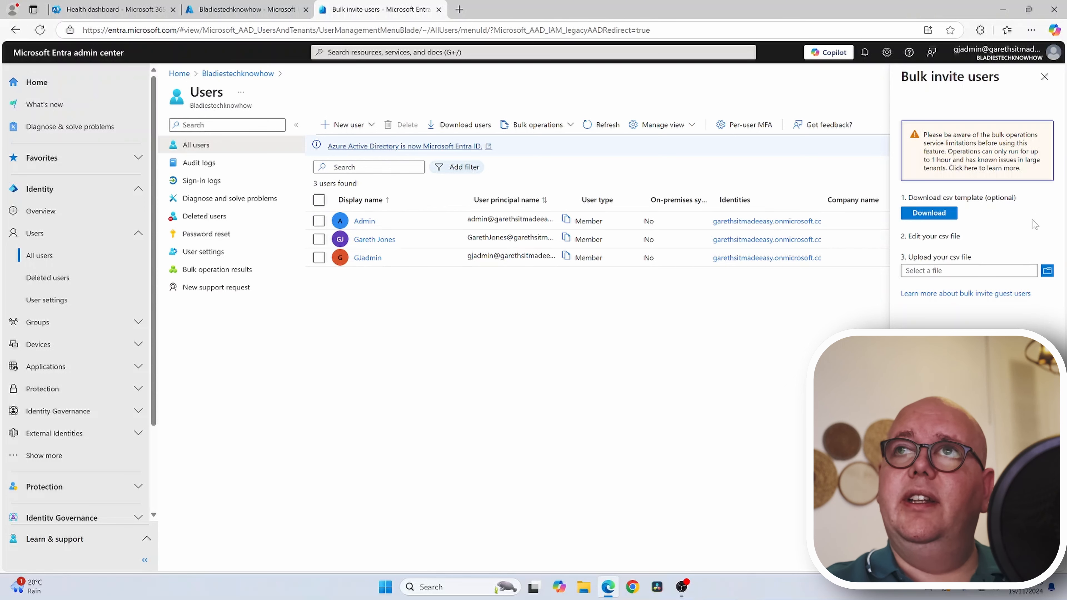
click(1045, 77)
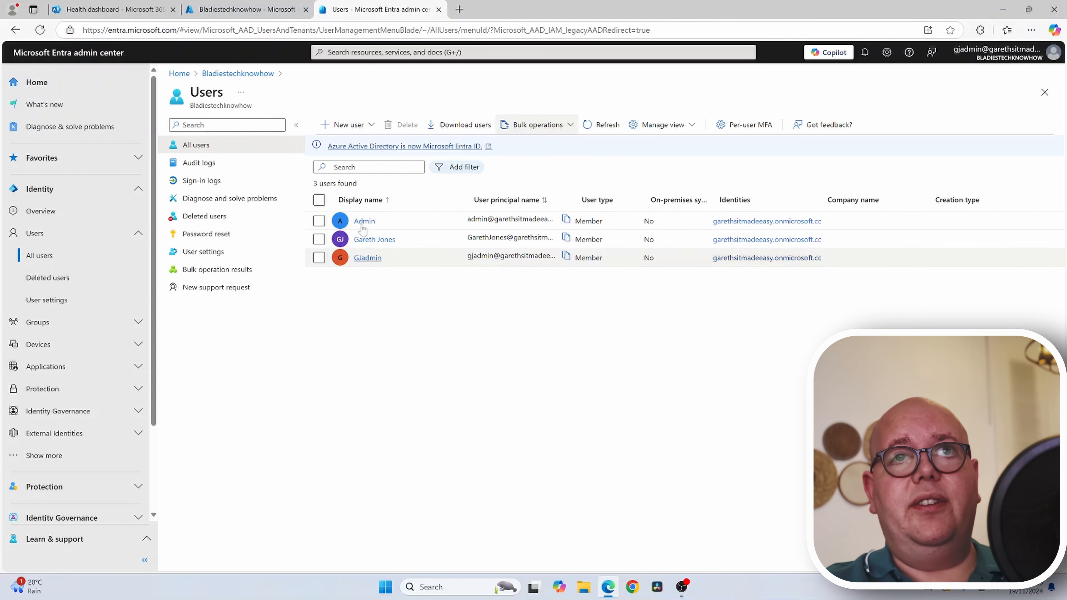
- Start creating a new internal user, keeping the co.uk domain for the user name
click(344, 125)
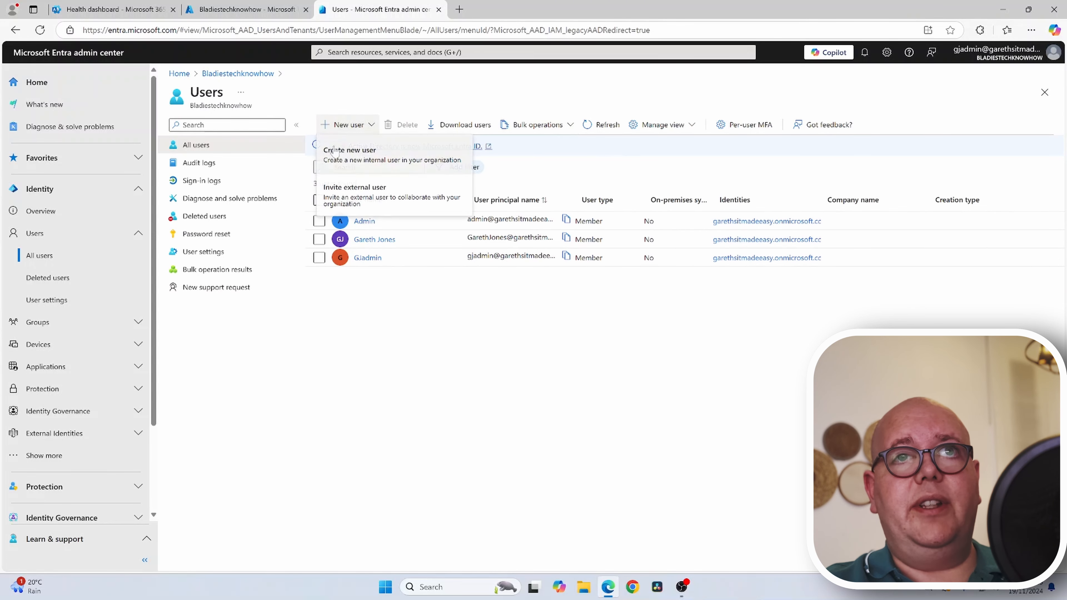
click(338, 160)
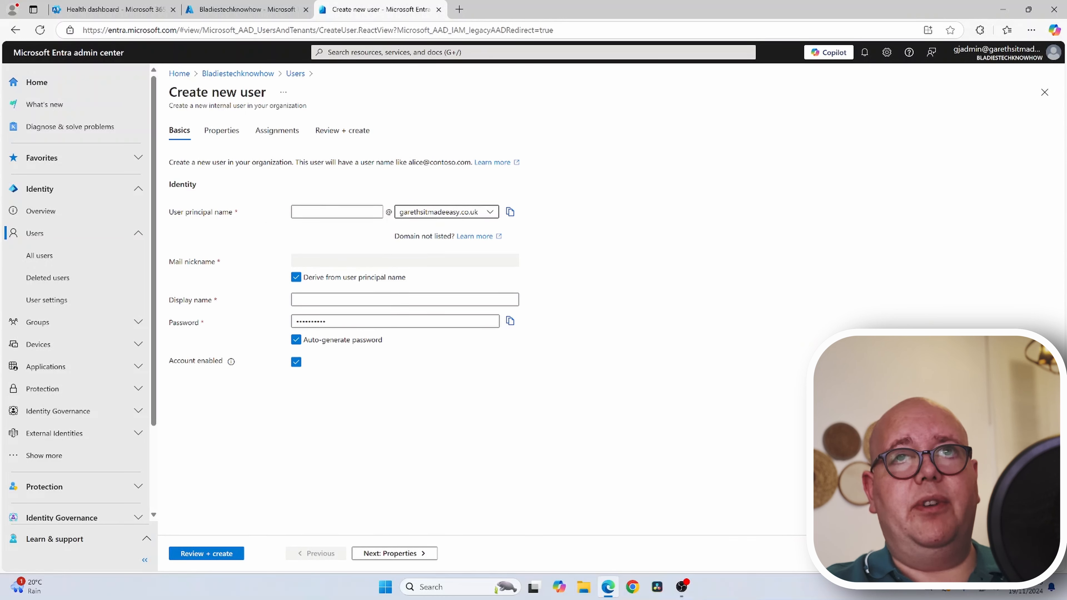
click(441, 212)
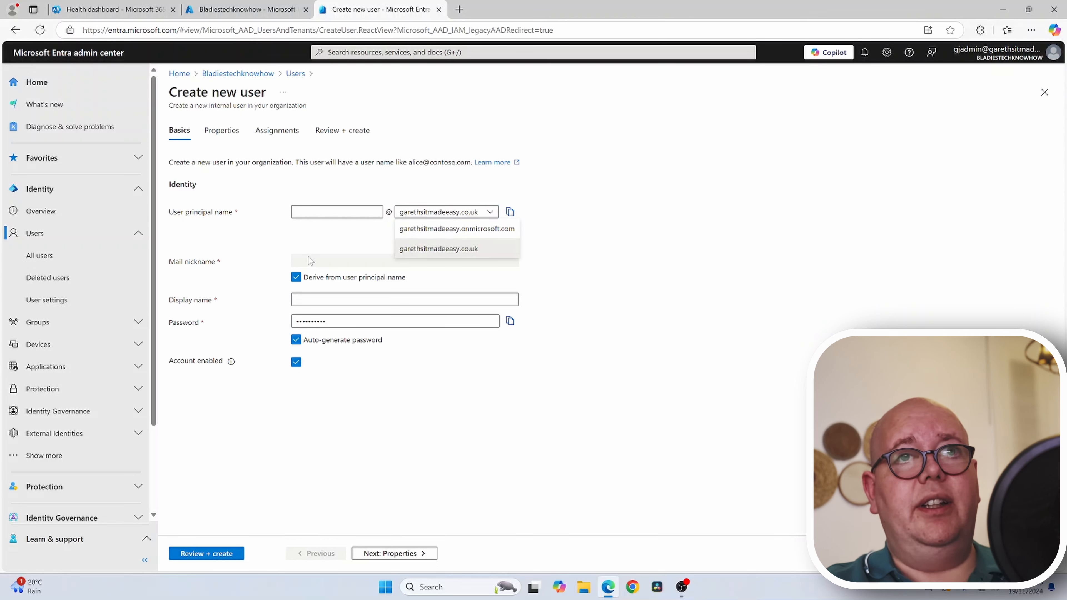
click(317, 301)
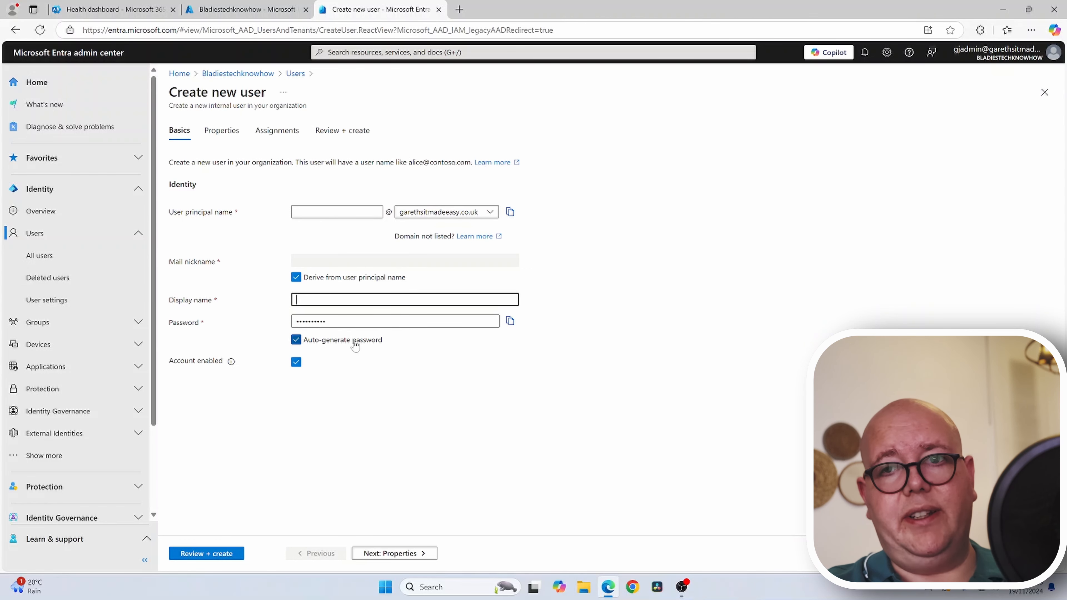
- Turn off password auto-generation and run Review + create on the new user
key(Tab)
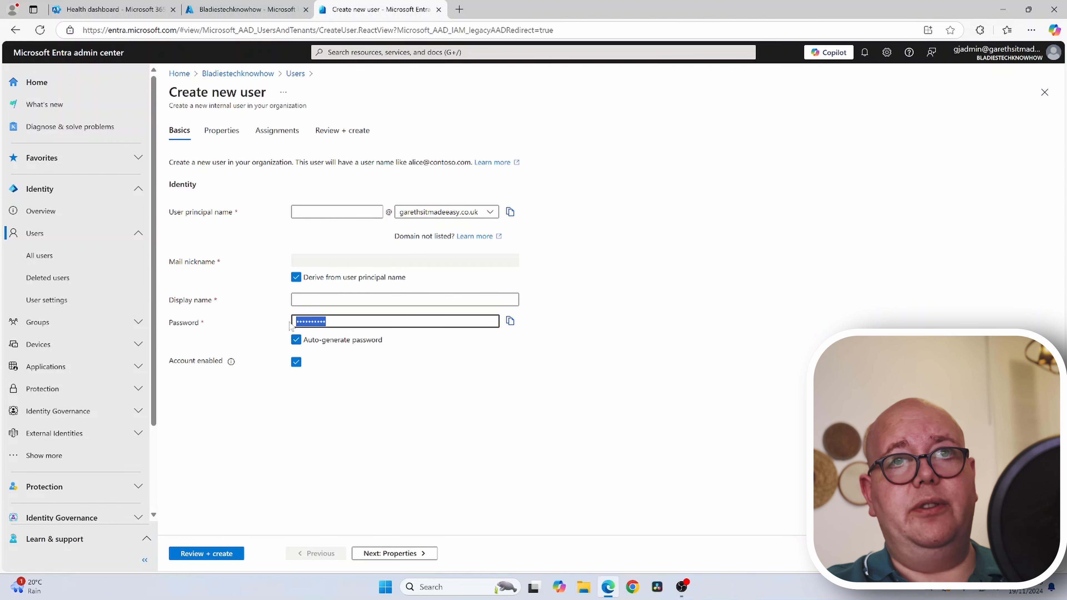
click(296, 339)
click(315, 322)
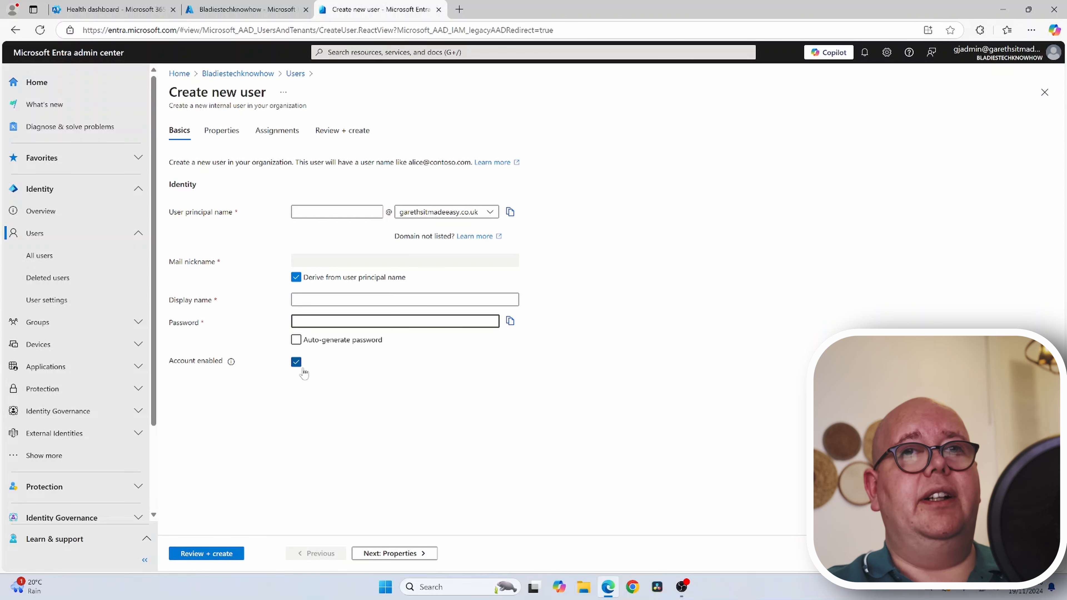
click(206, 553)
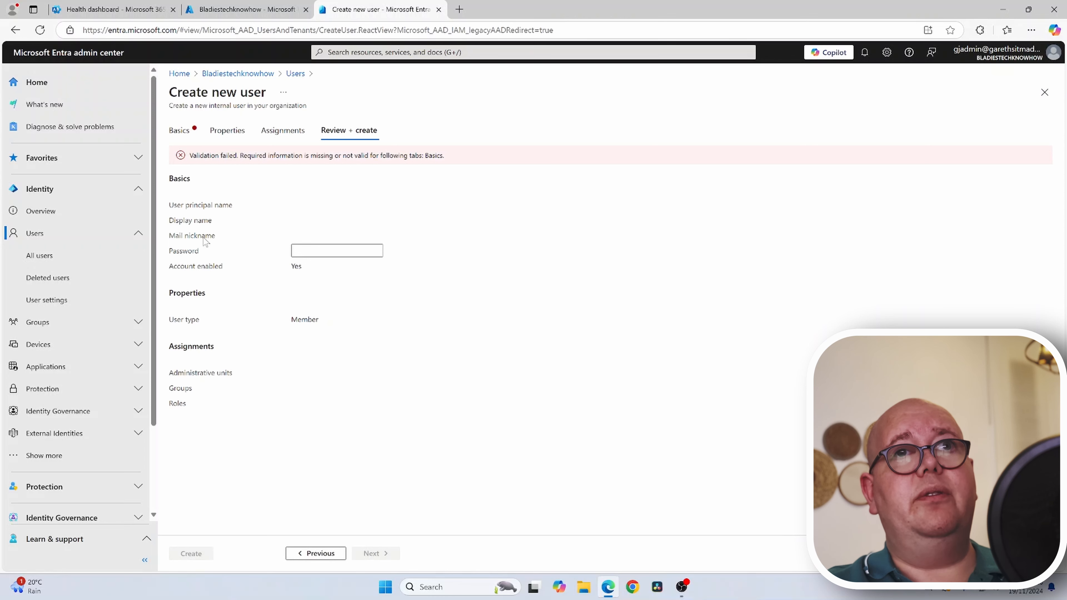
- Step back through the wizard to the Properties step and look over its fields
click(299, 553)
click(296, 553)
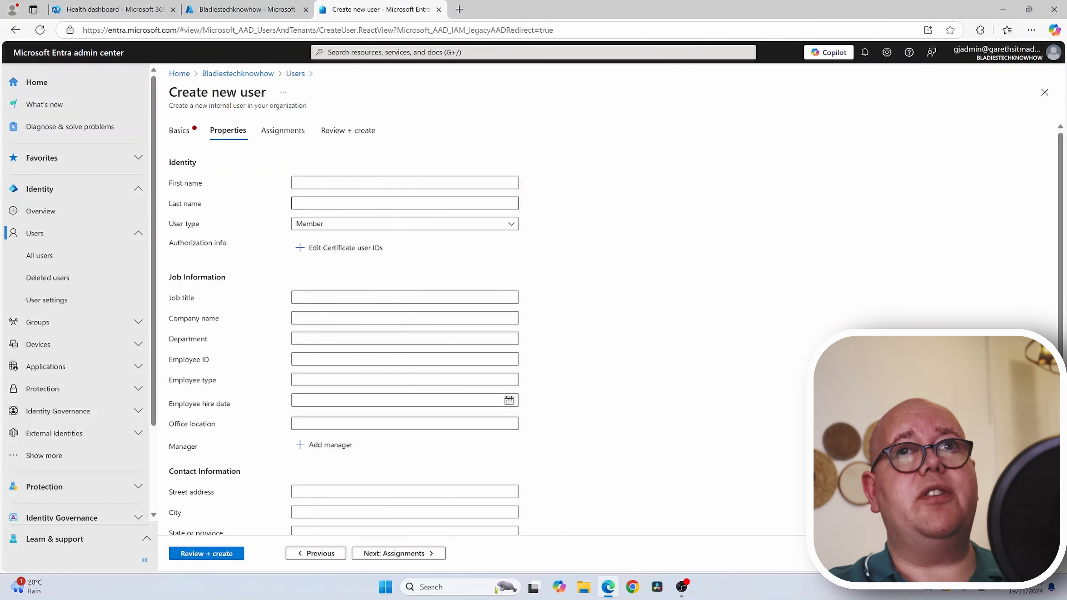
click(310, 182)
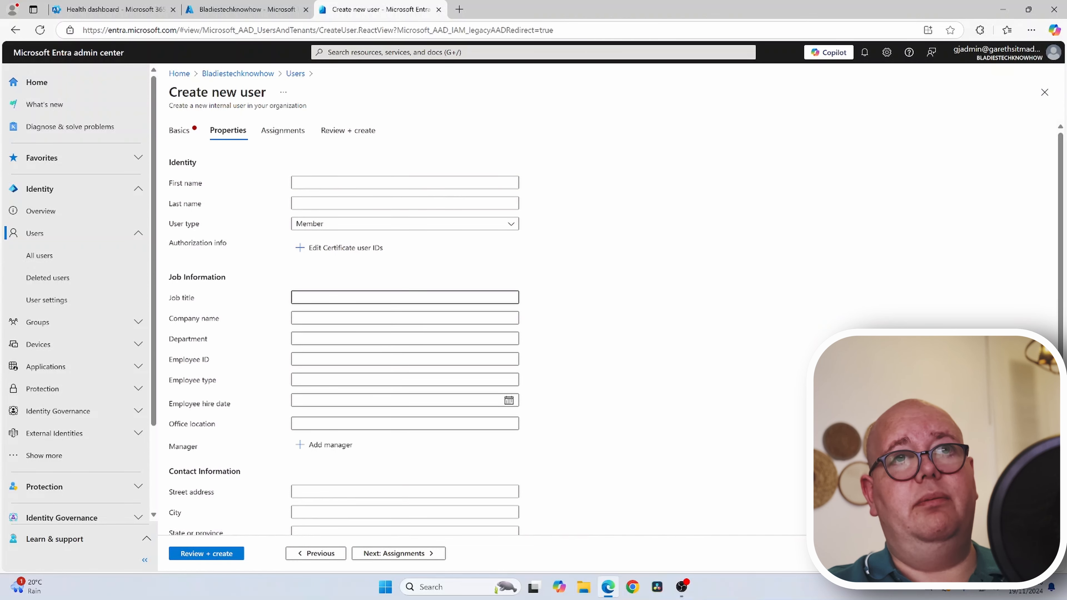
scroll(336, 412, down, 6)
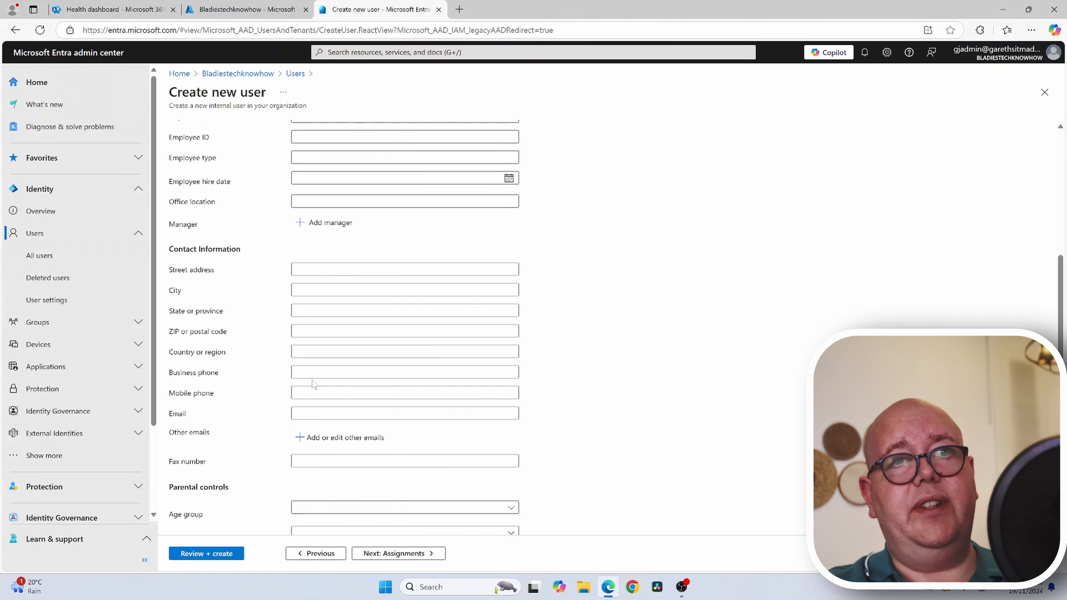
scroll(308, 370, down, 1)
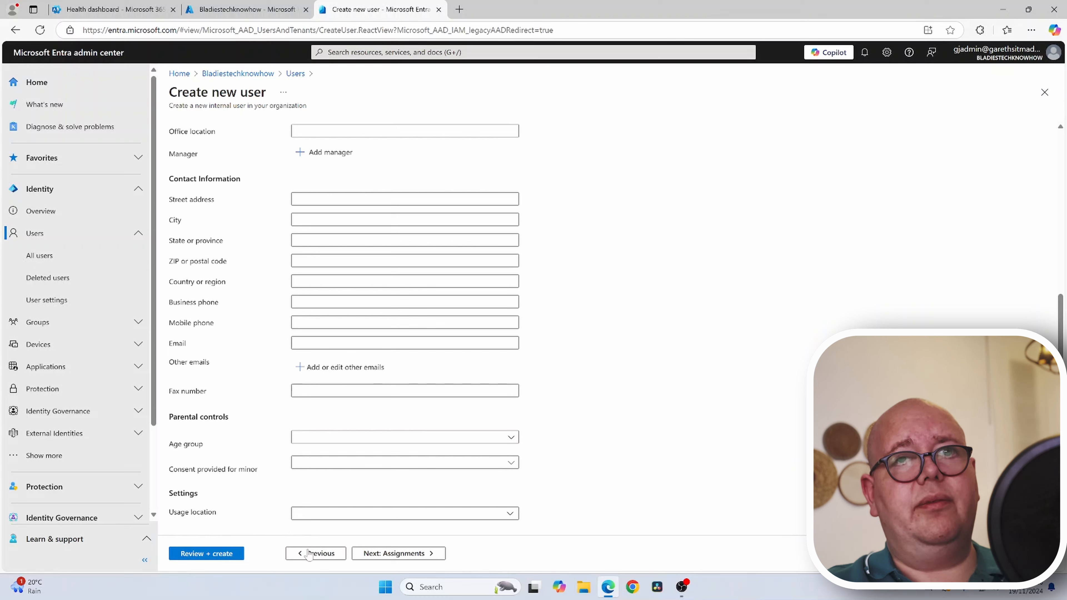
- Close the directory roles list without assigning any, return to final review, then switch to Intune
click(374, 554)
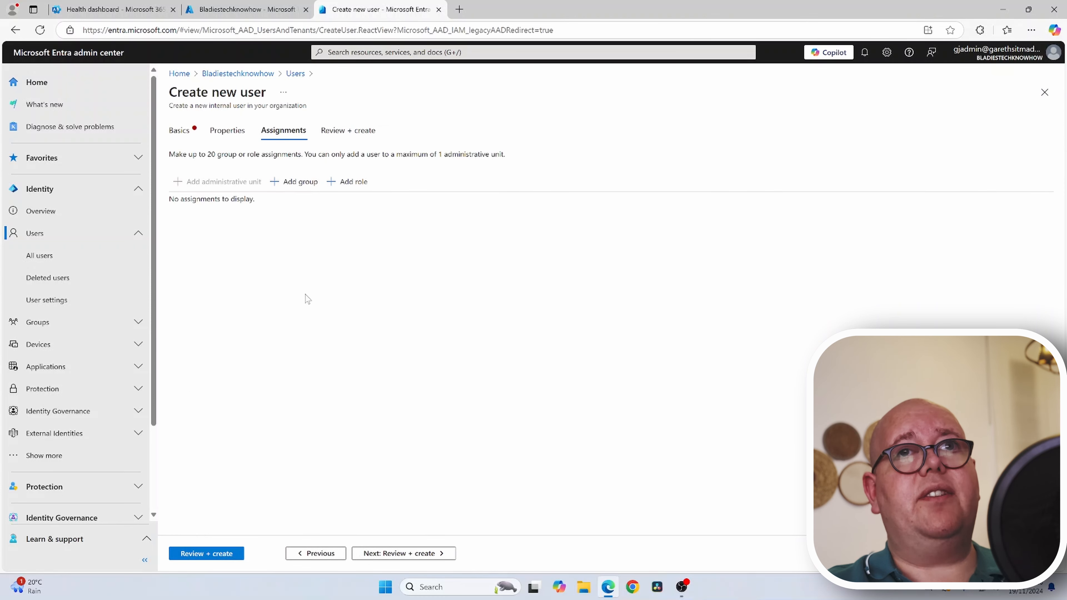
click(349, 187)
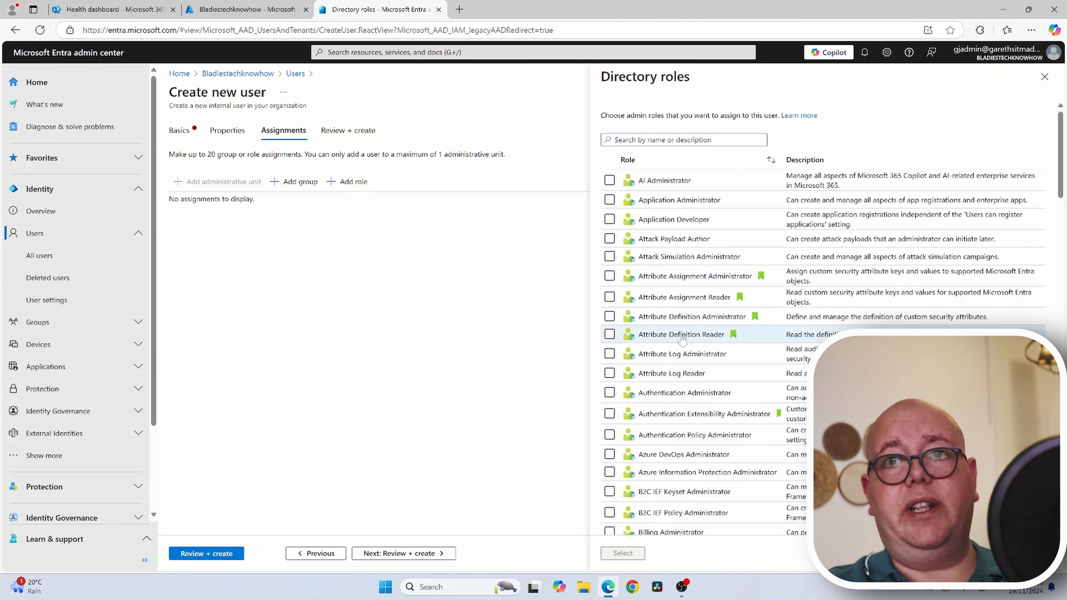
click(1037, 87)
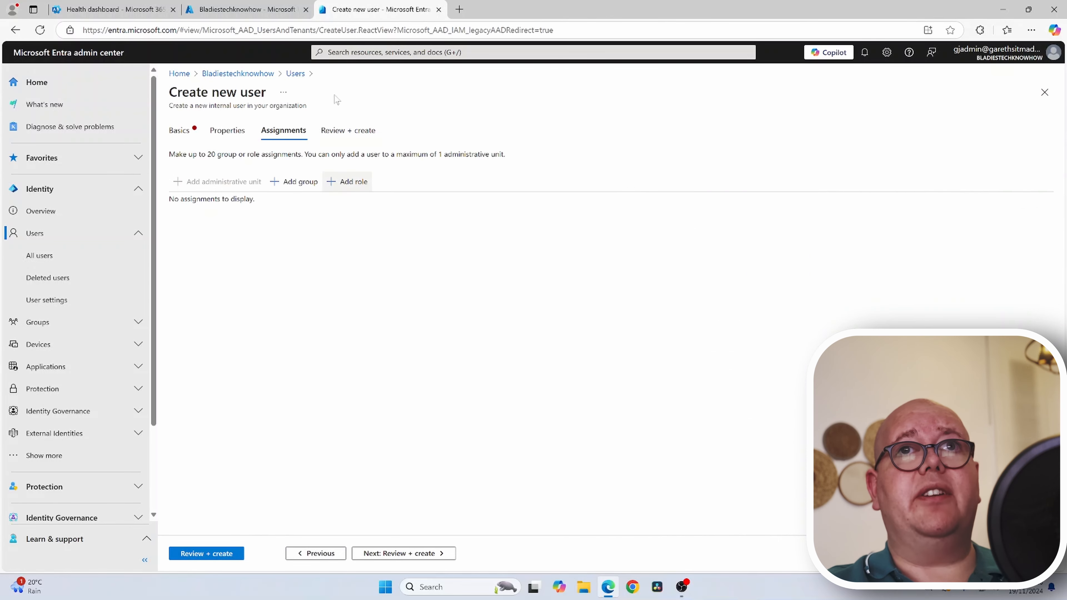
click(336, 130)
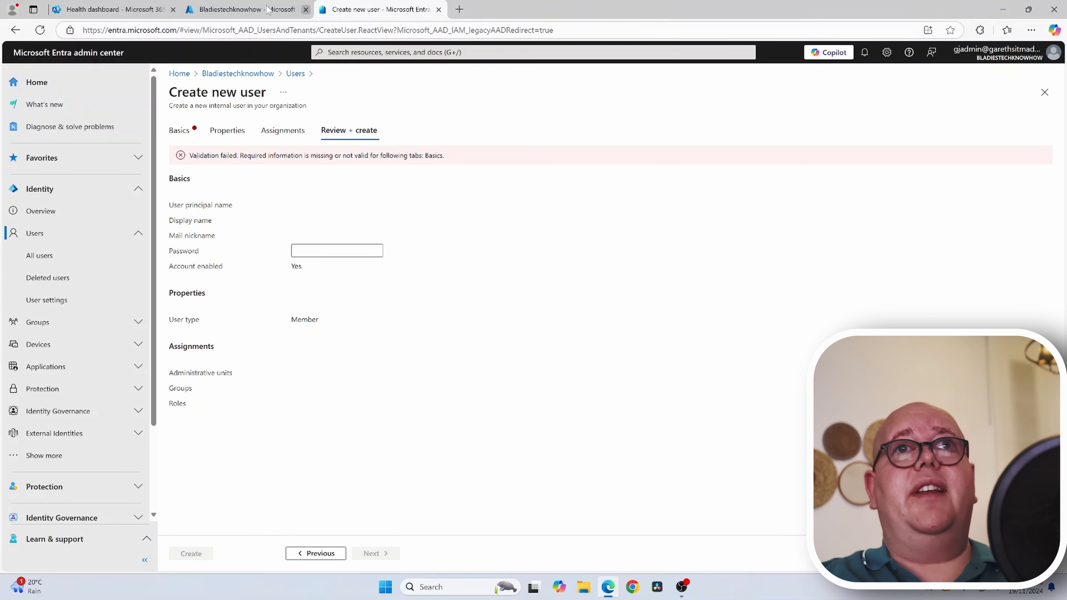
click(247, 9)
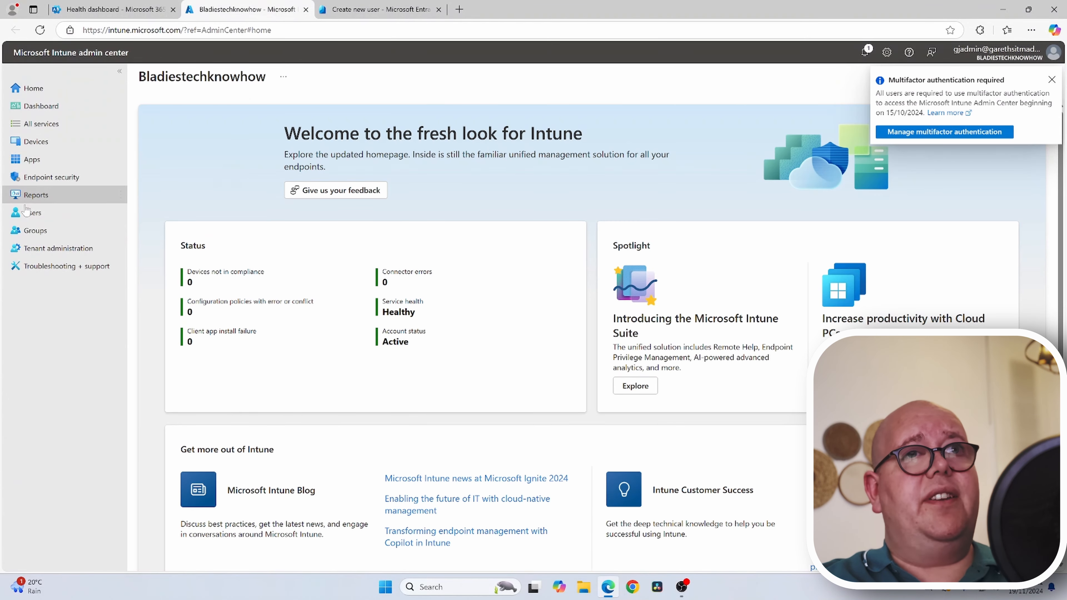
- In Intune Users, open an existing user's Licenses page, then close the Intune tab
click(38, 213)
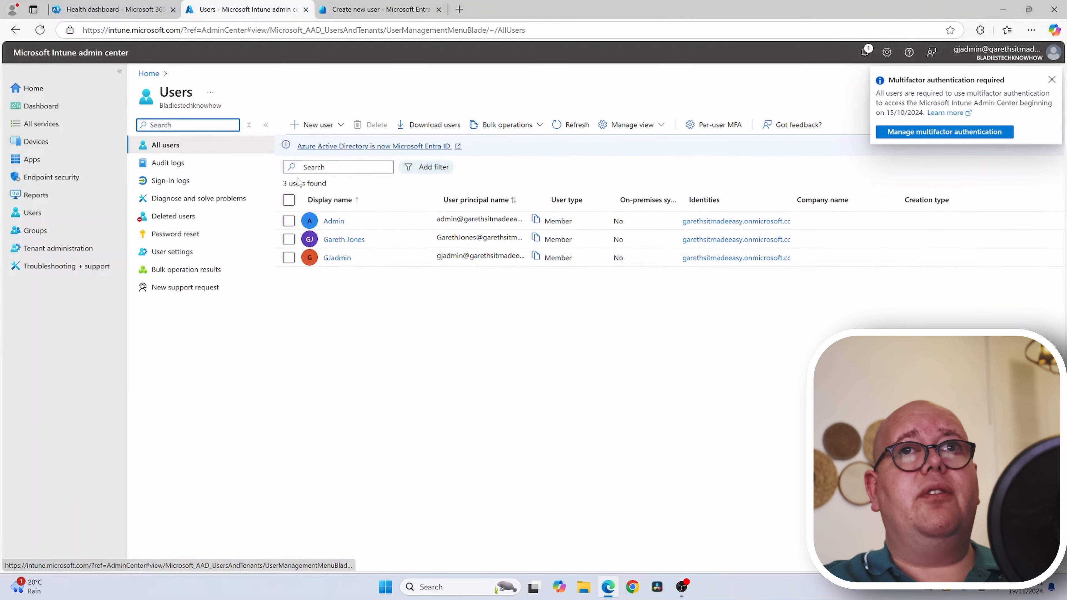
click(329, 128)
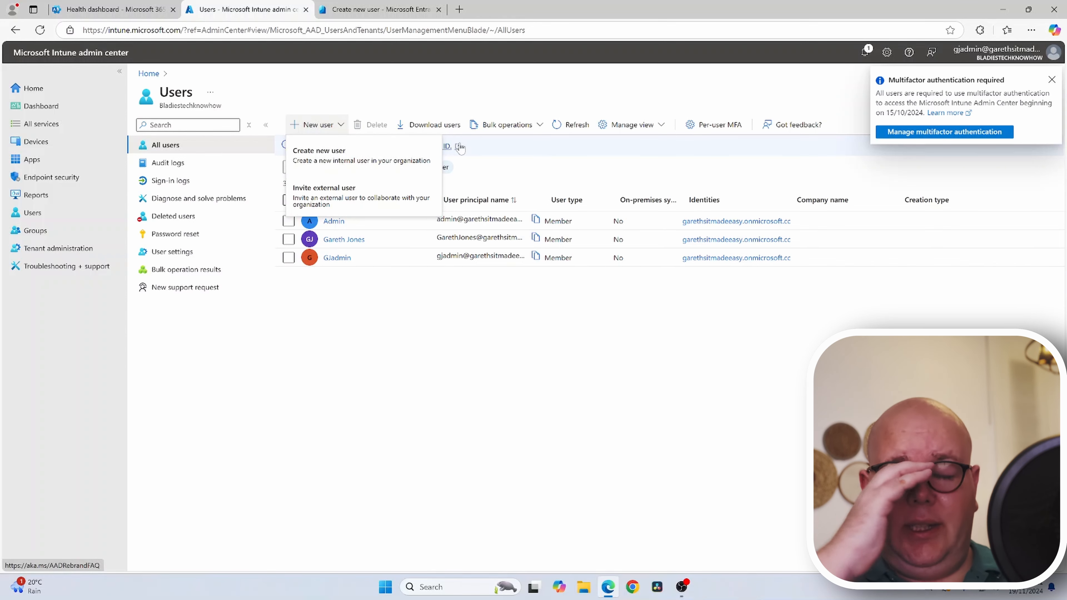
click(433, 296)
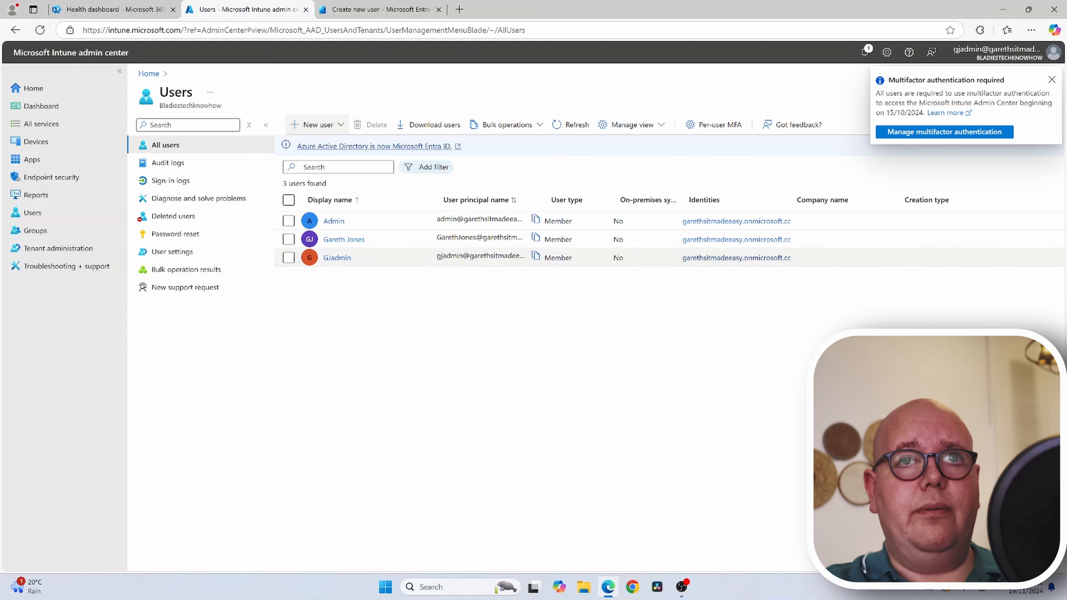
click(339, 242)
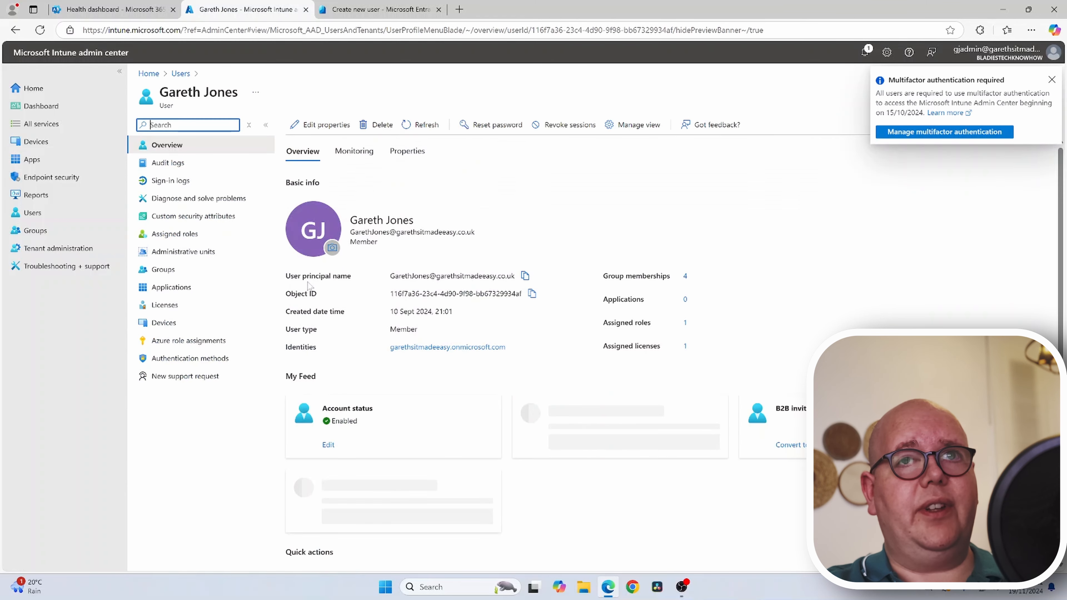
click(222, 311)
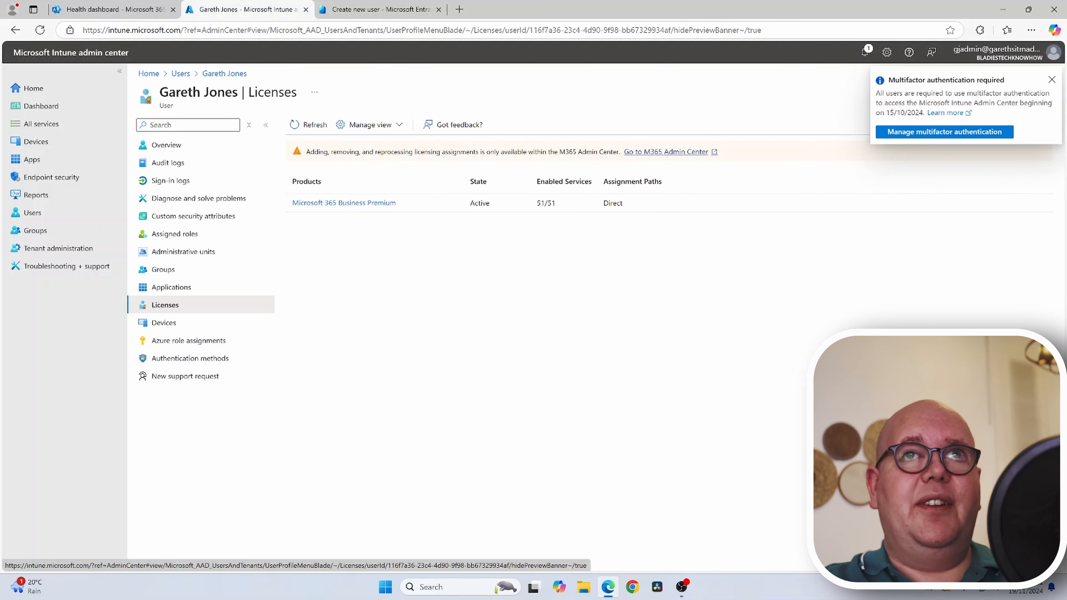
click(306, 9)
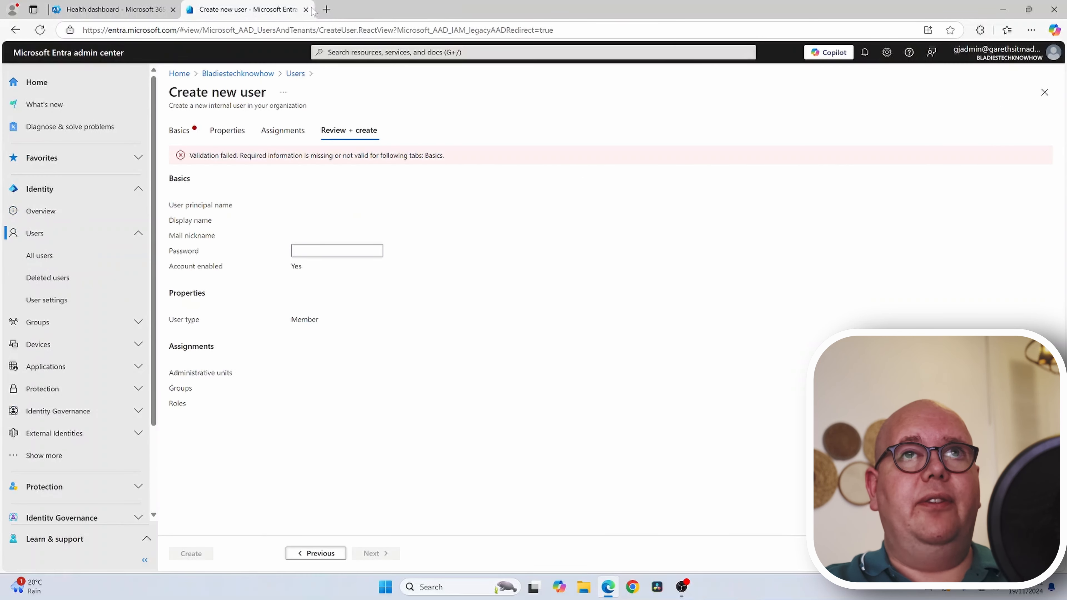
- Cancel Leave site to keep the Entra form, then open Users > Active users in Microsoft 365
click(306, 9)
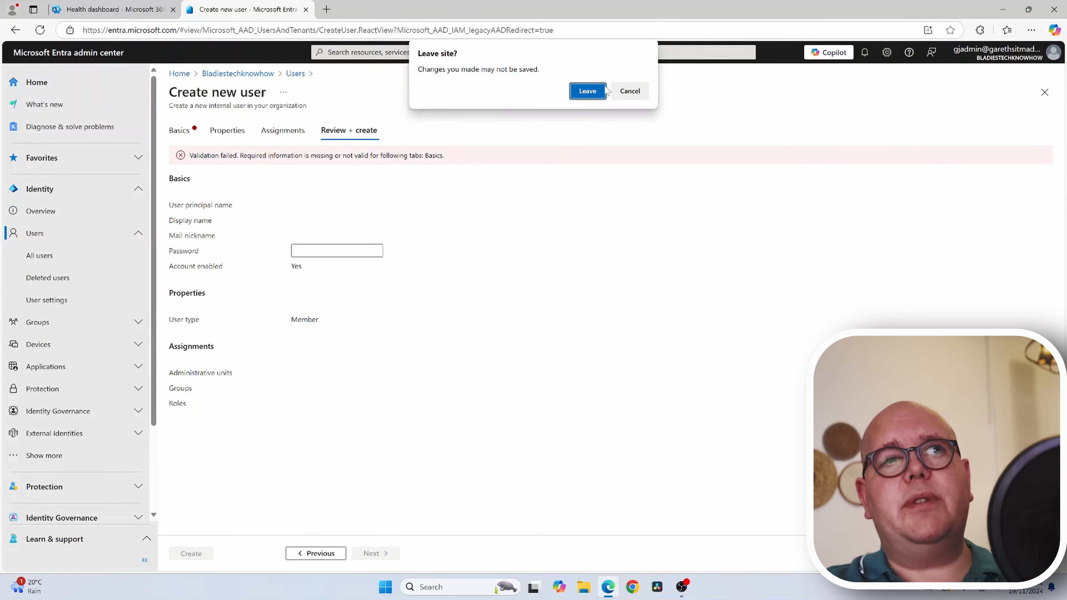
click(630, 91)
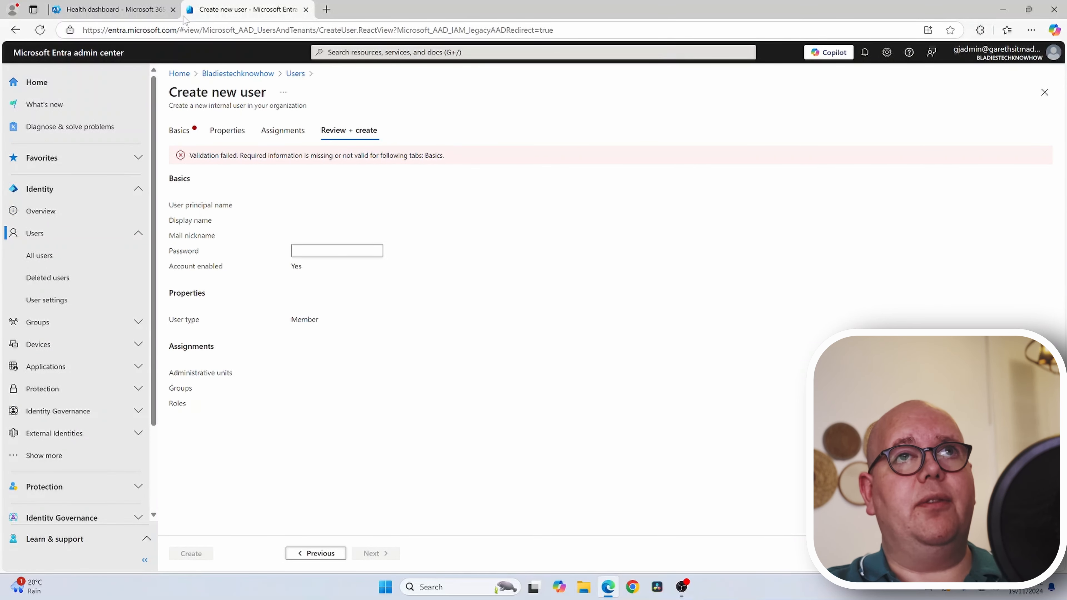
click(160, 10)
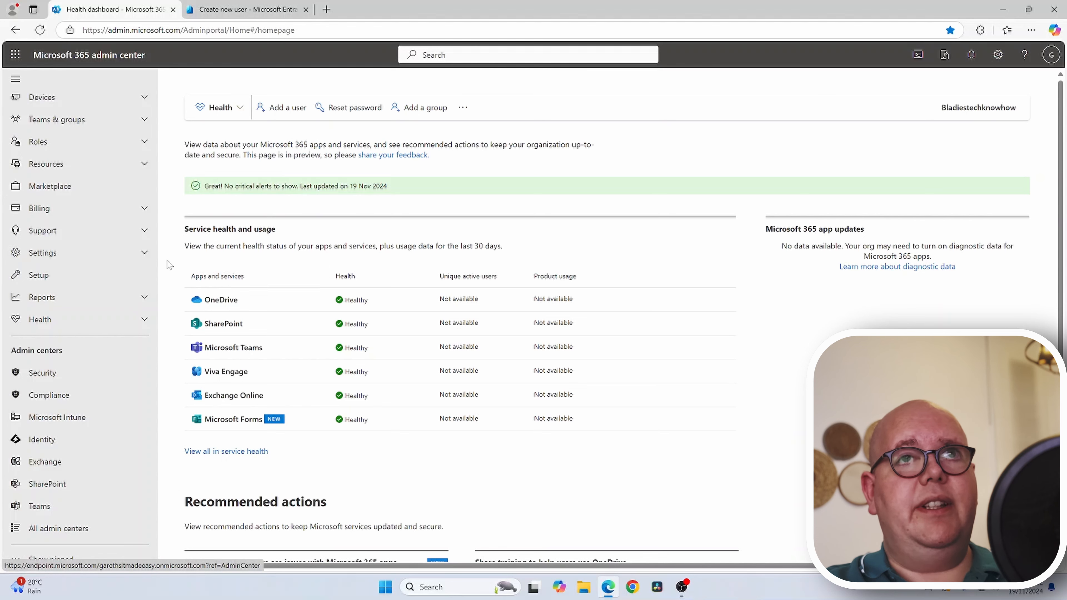
scroll(105, 129, up, 1)
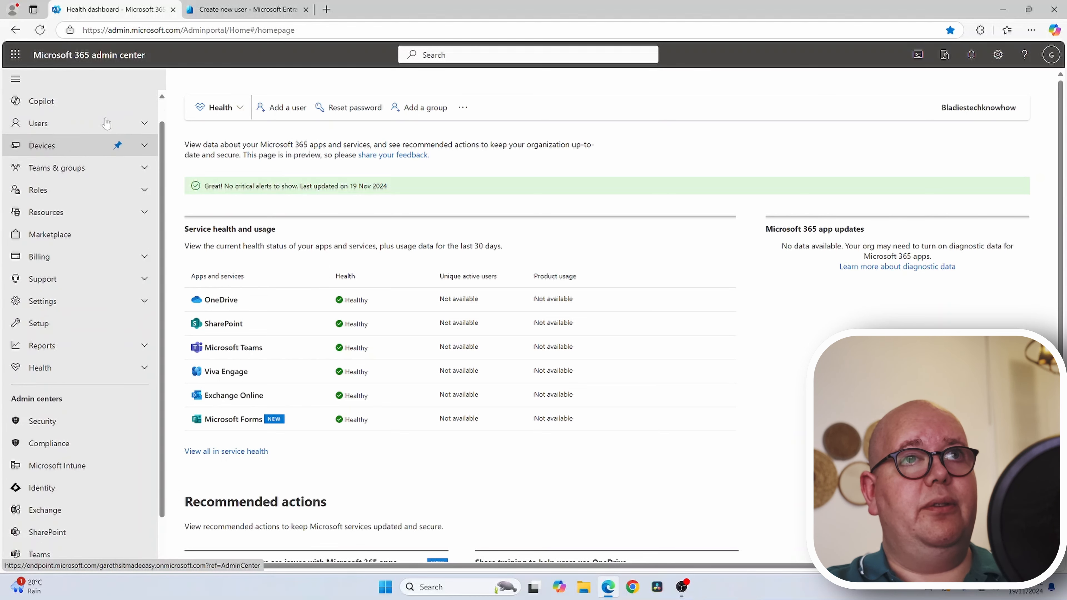
scroll(106, 124, up, 1)
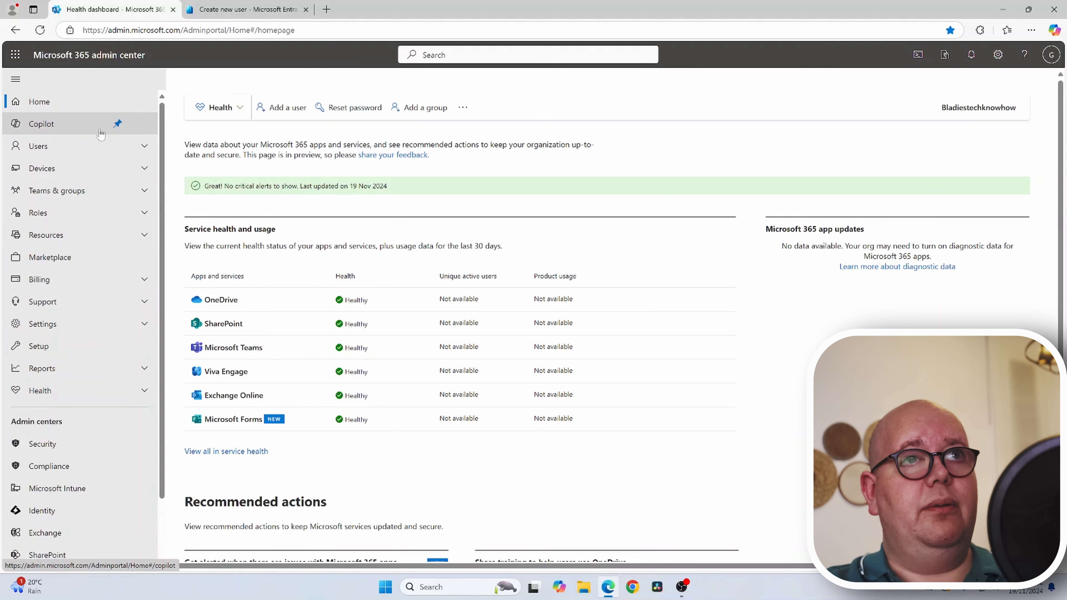
click(139, 147)
click(86, 170)
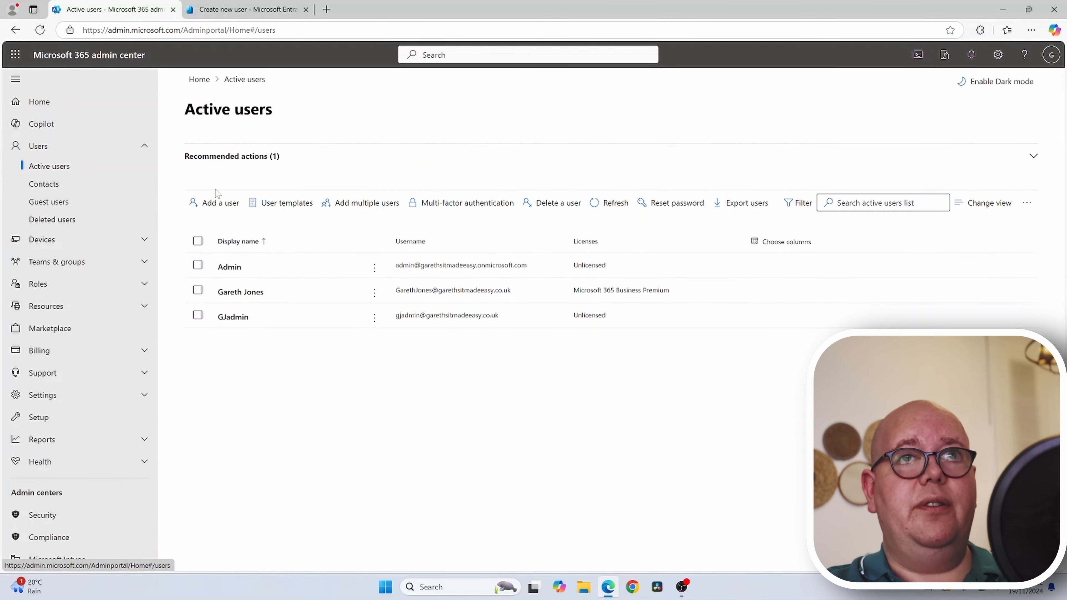
- Start Add a user and jump straight to the Product licenses step
click(213, 204)
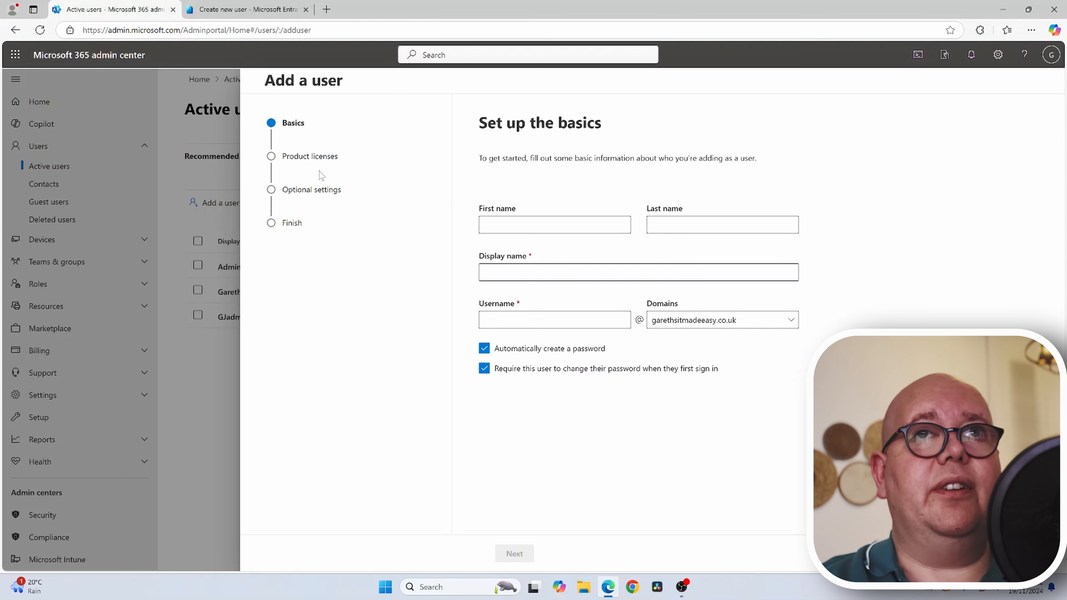
click(319, 156)
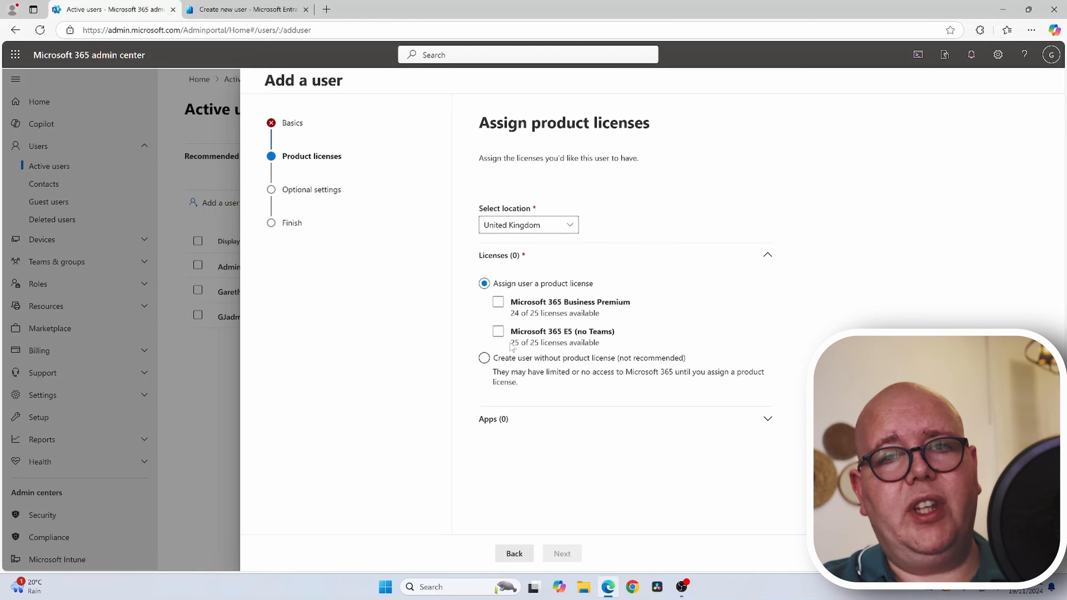
- Tick Microsoft 365 Business Premium and expand Apps to list its 56 included apps
click(494, 420)
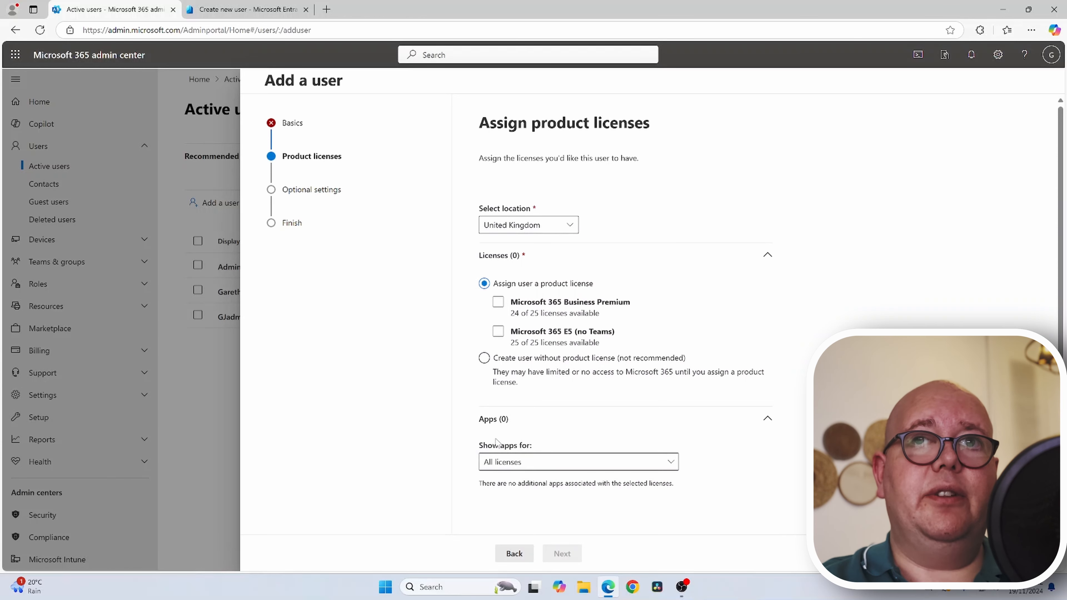
click(536, 463)
click(537, 464)
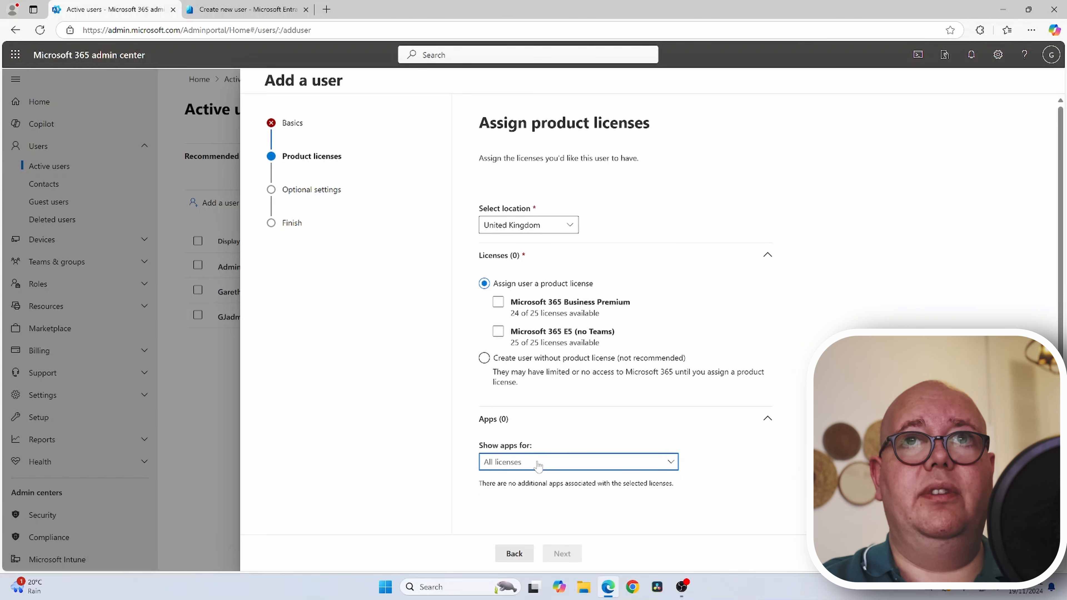
click(498, 301)
scroll(540, 487, down, 6)
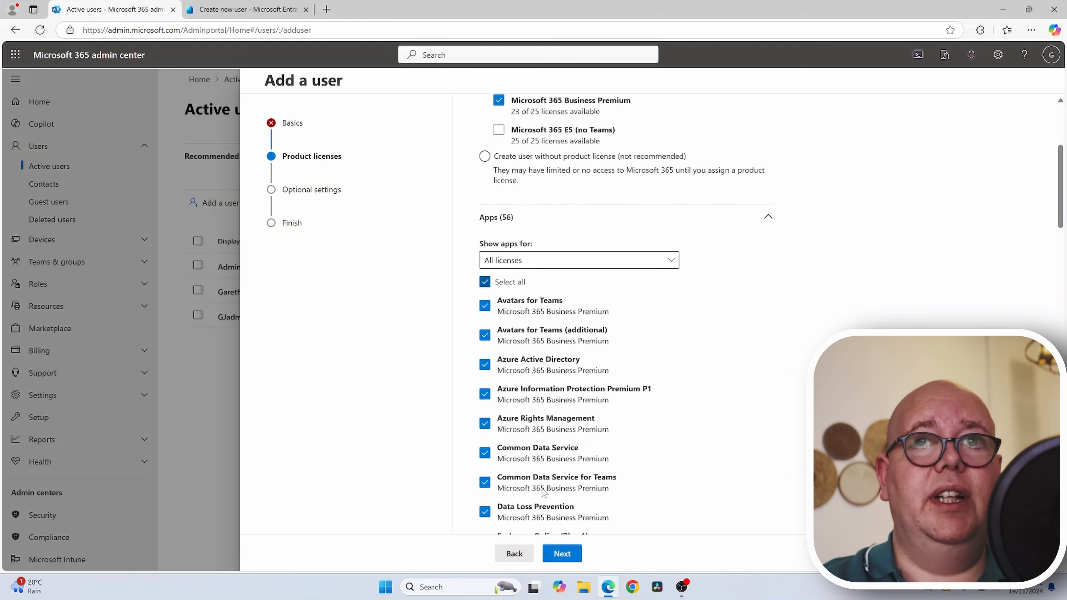
scroll(545, 488, down, 1)
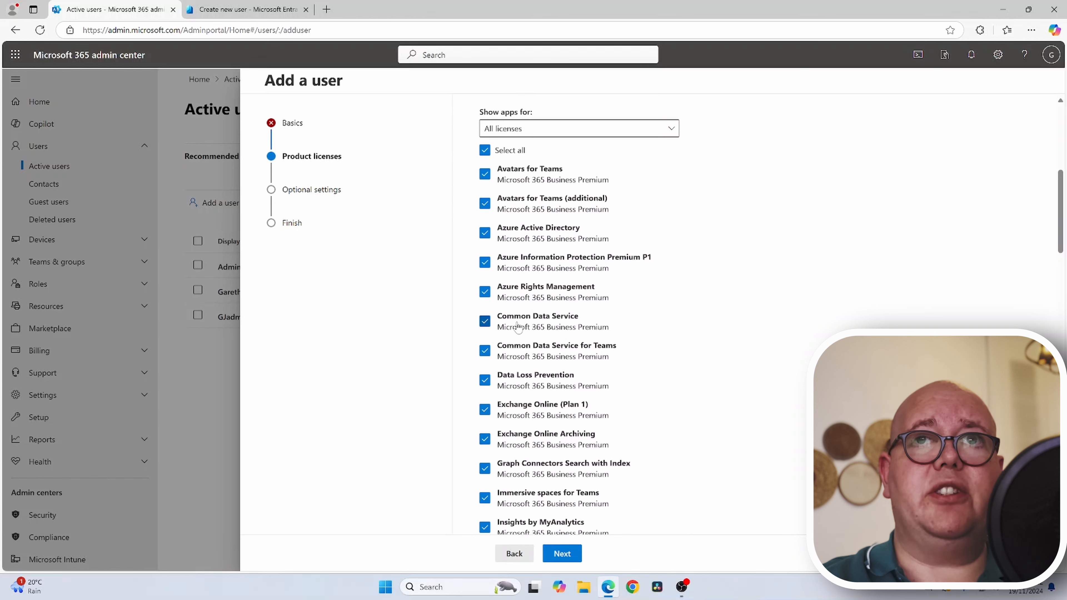
scroll(527, 323, up, 3)
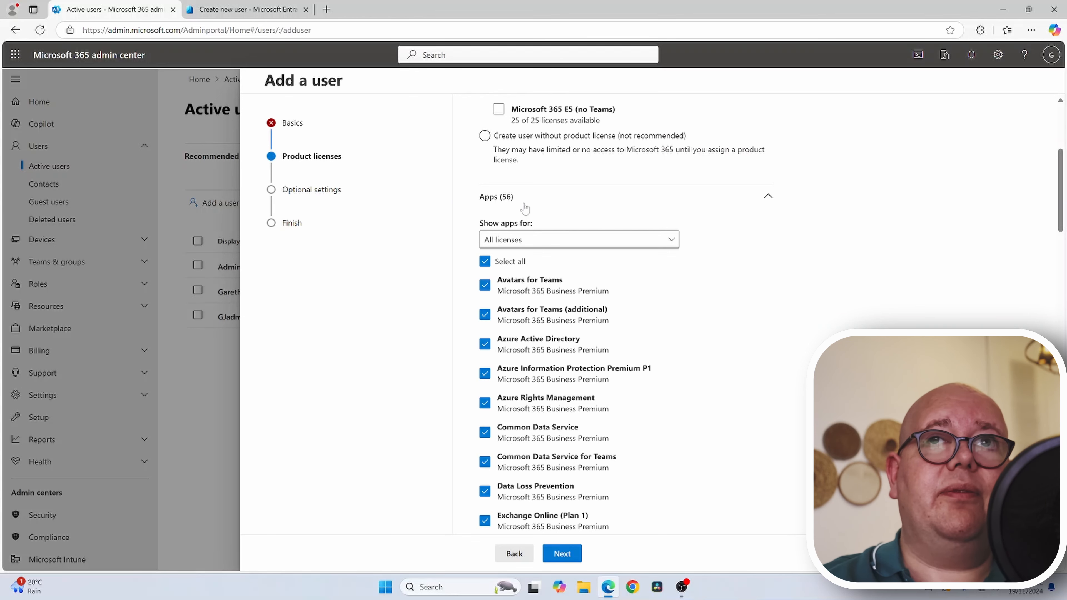
- Collapse the apps, untick Business Premium, and move on to Optional settings
click(506, 197)
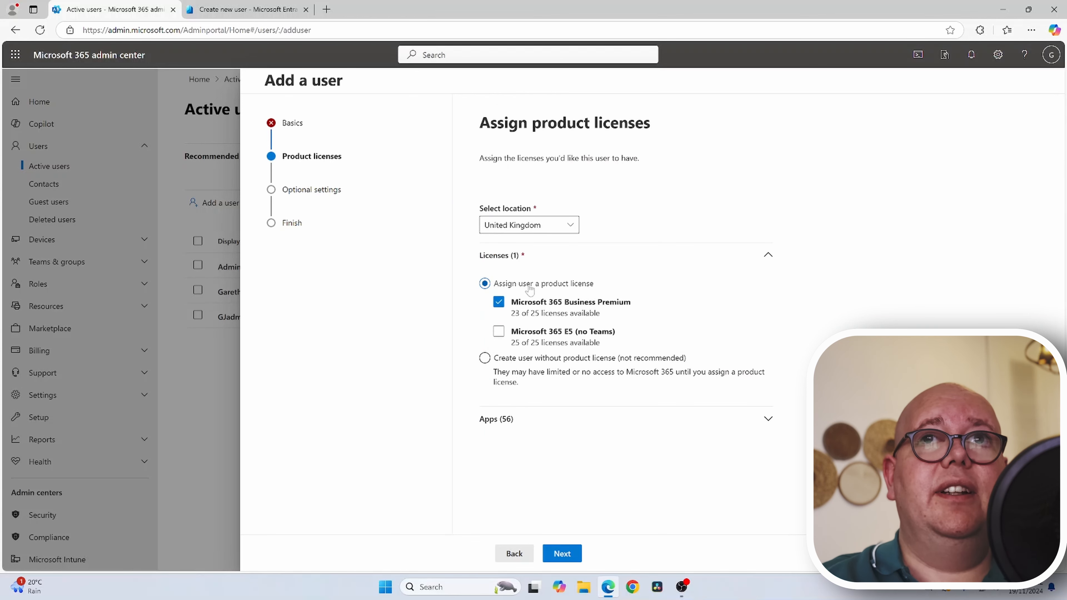
click(500, 301)
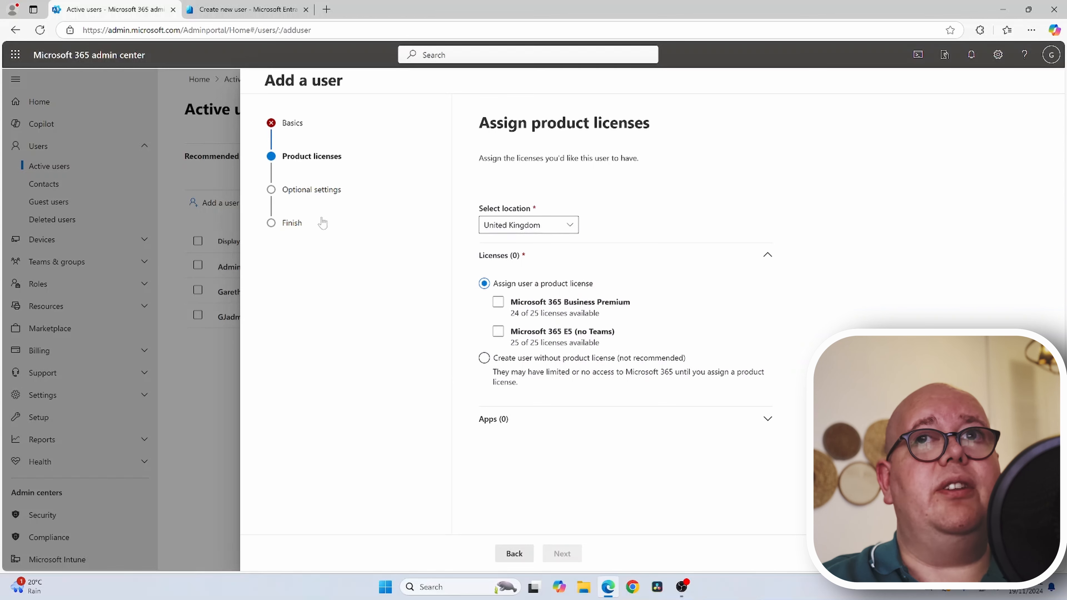
click(321, 203)
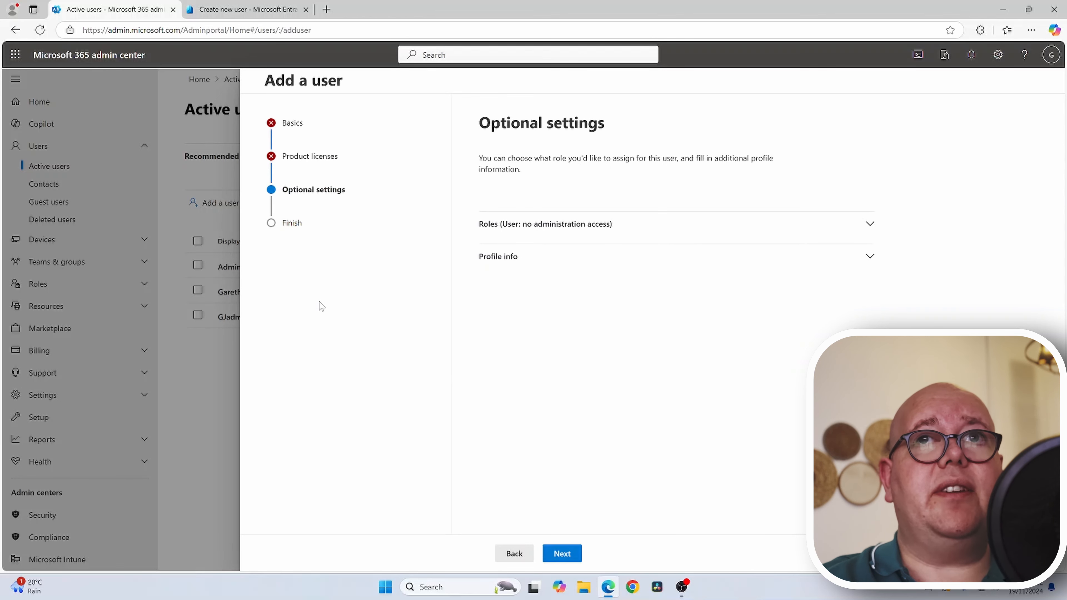
- Expand the Roles and Profile info sections, leaving role as User, then go to Review and finish
click(489, 224)
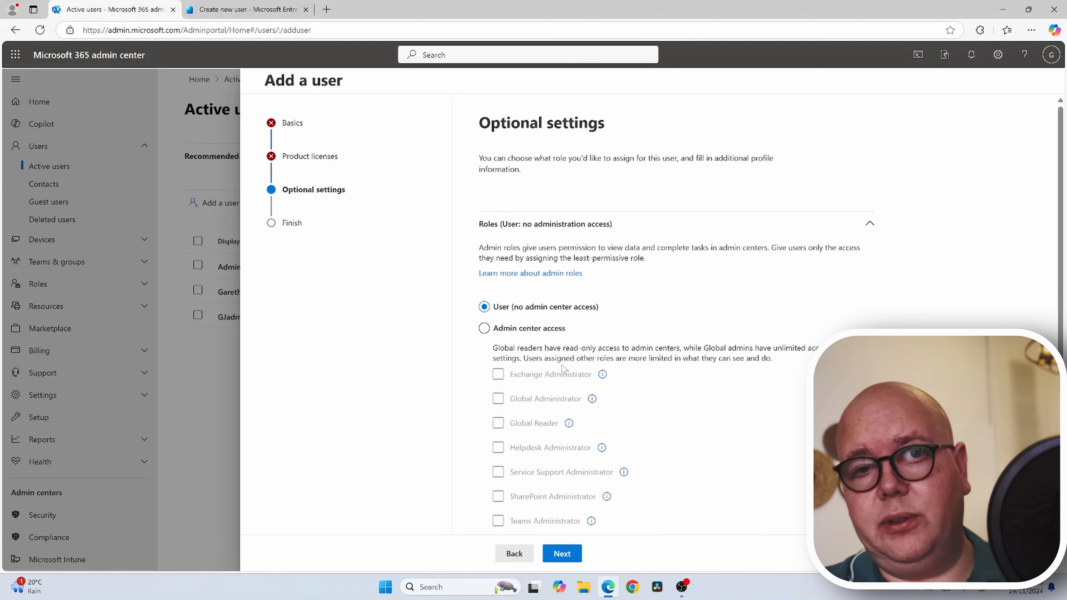
scroll(582, 324, down, 3)
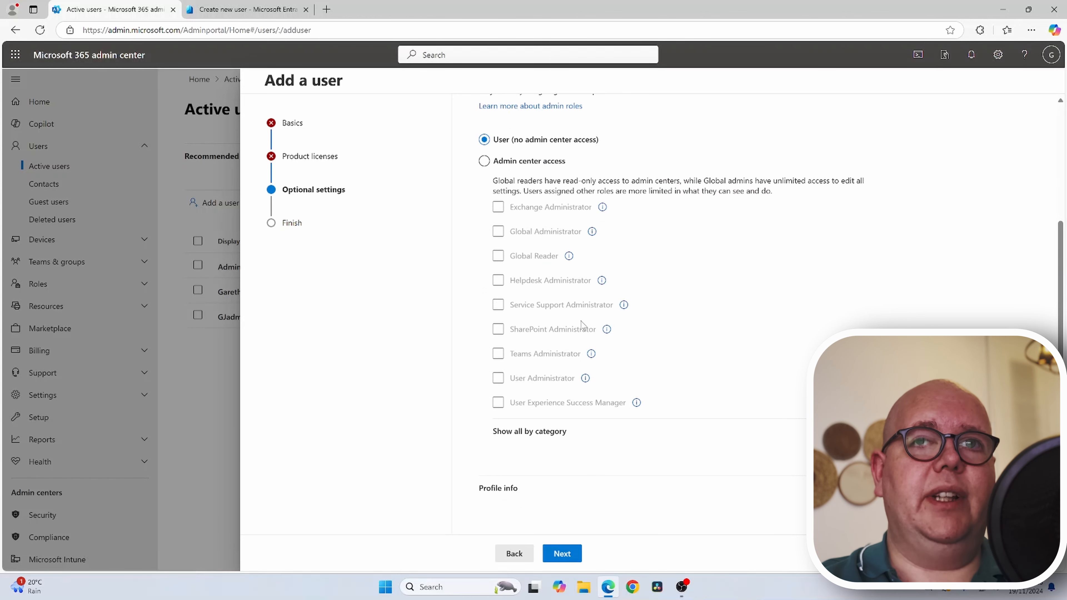
click(505, 489)
scroll(575, 430, down, 4)
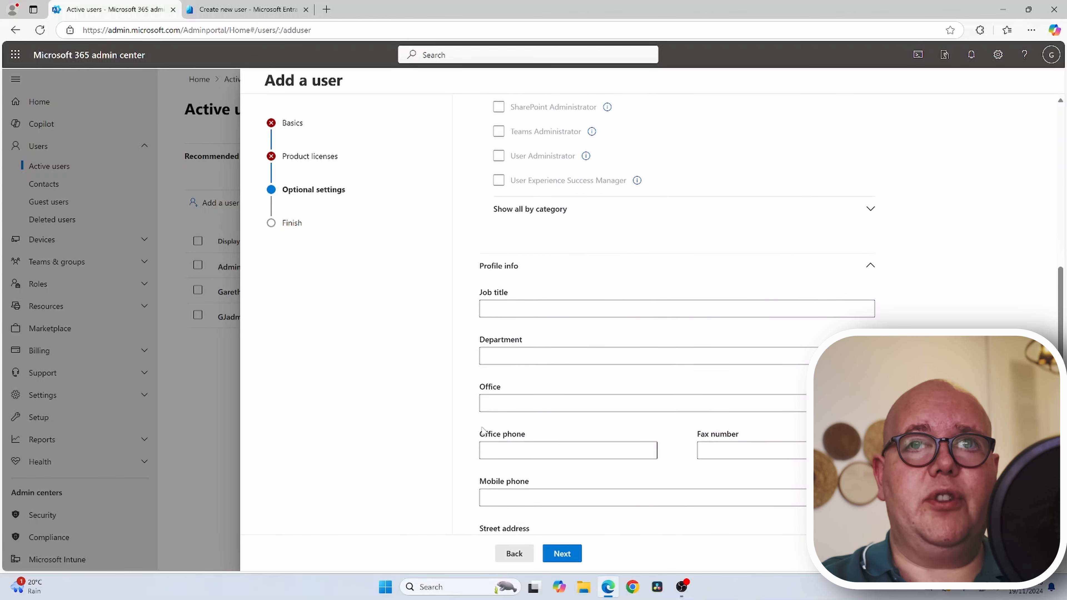
scroll(562, 495, down, 3)
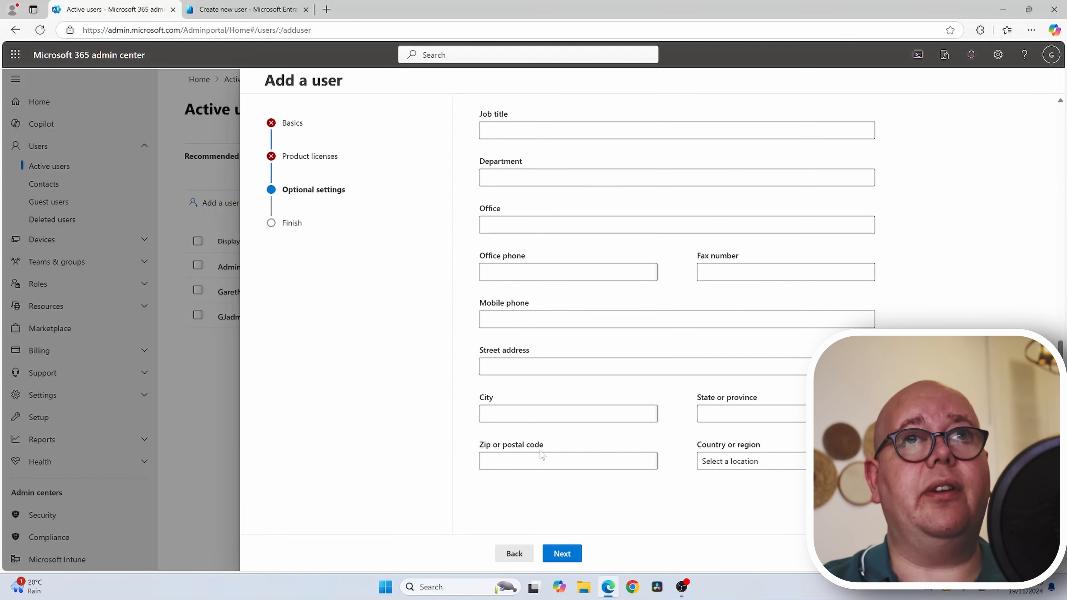
click(293, 224)
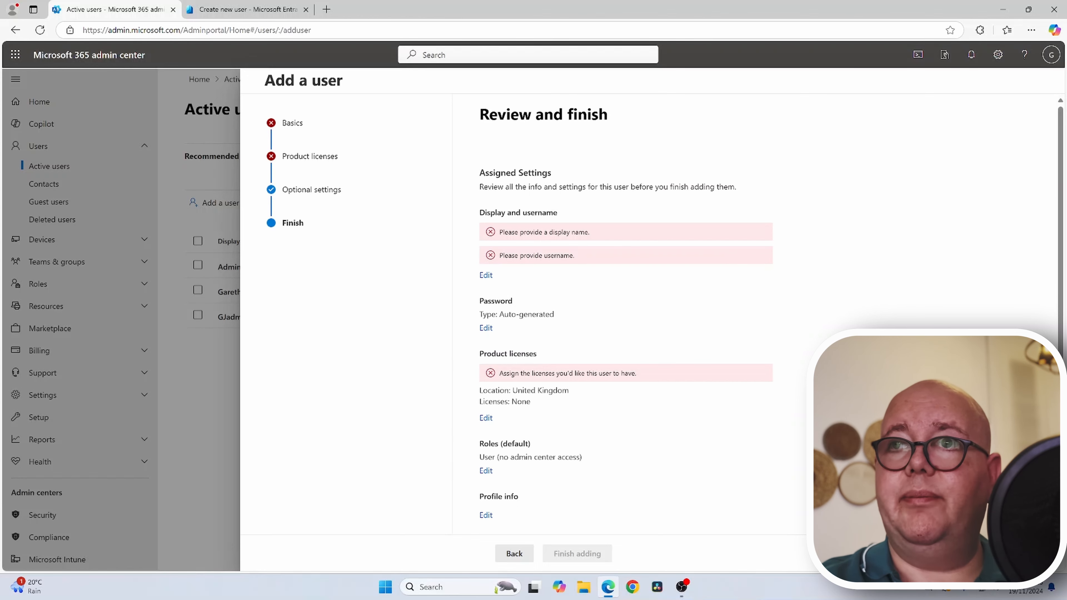
- Discard the unfinished user, then open Add multiple users and select the CSV upload option
key(Escape)
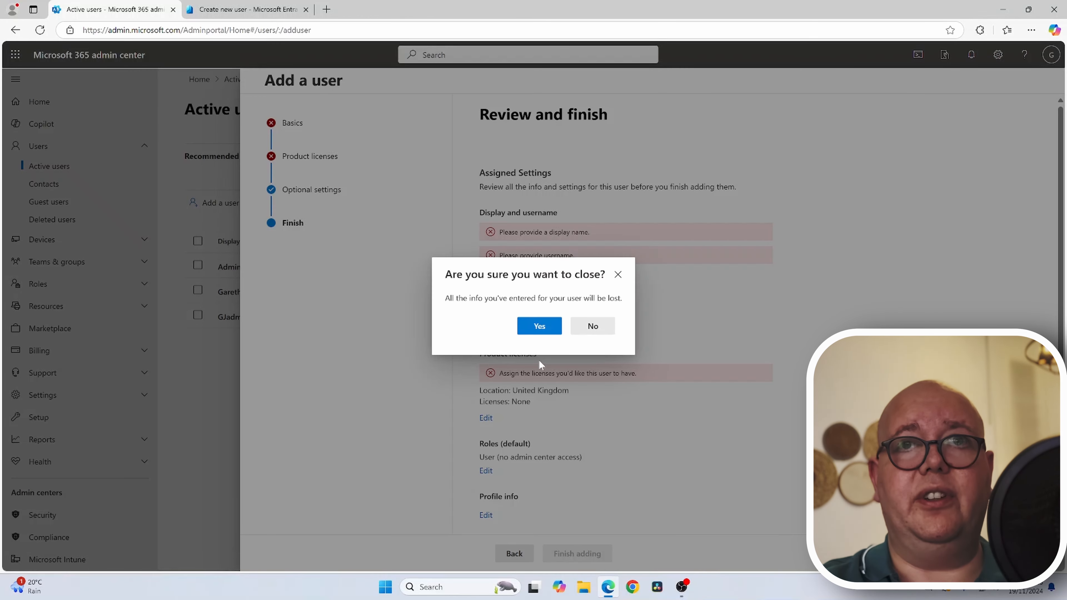
click(539, 327)
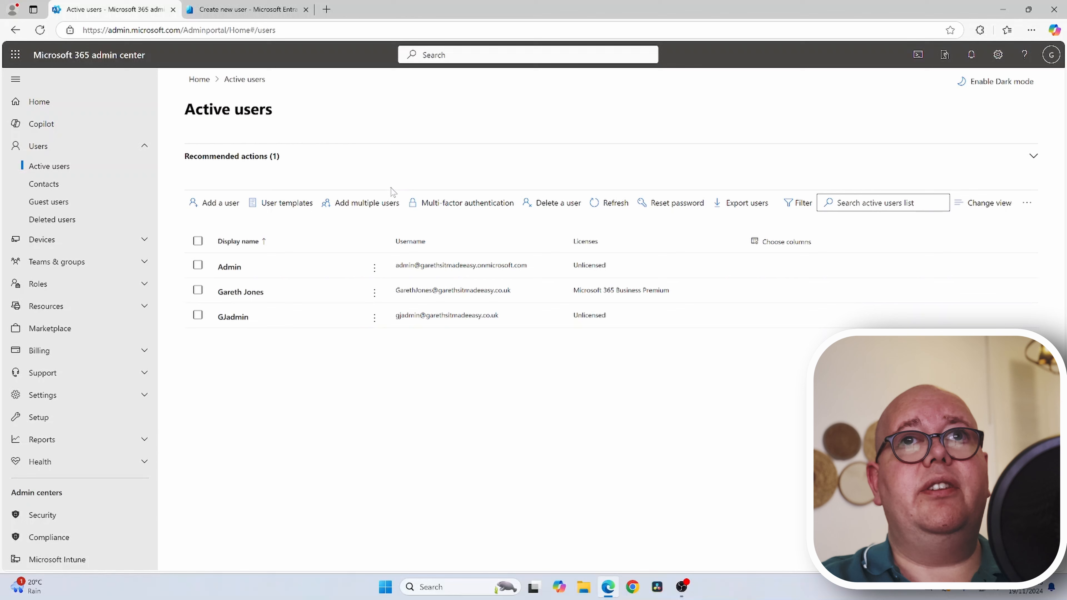
click(378, 202)
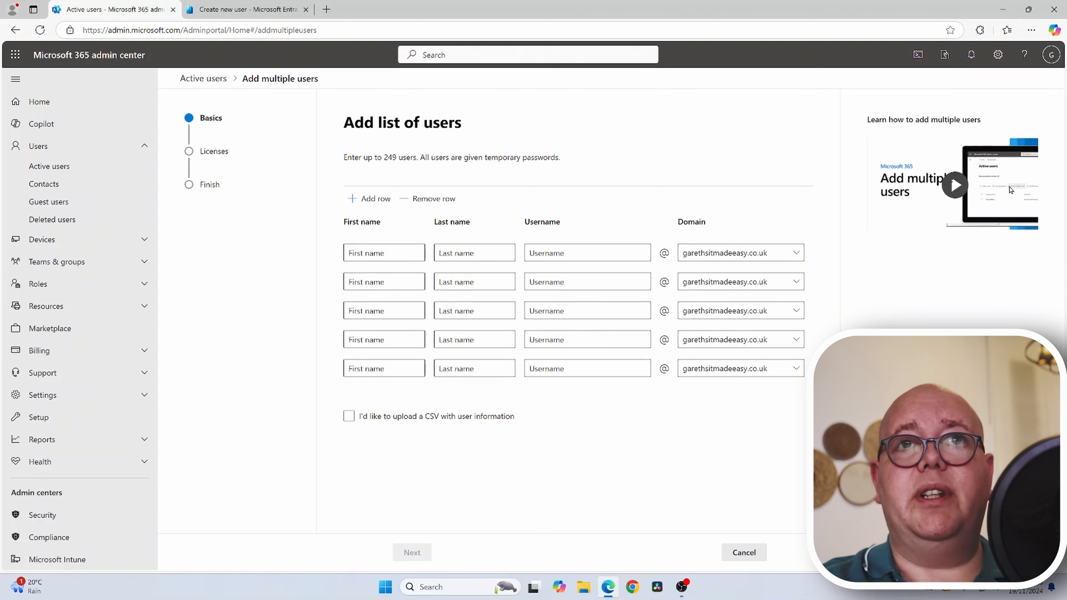
click(371, 417)
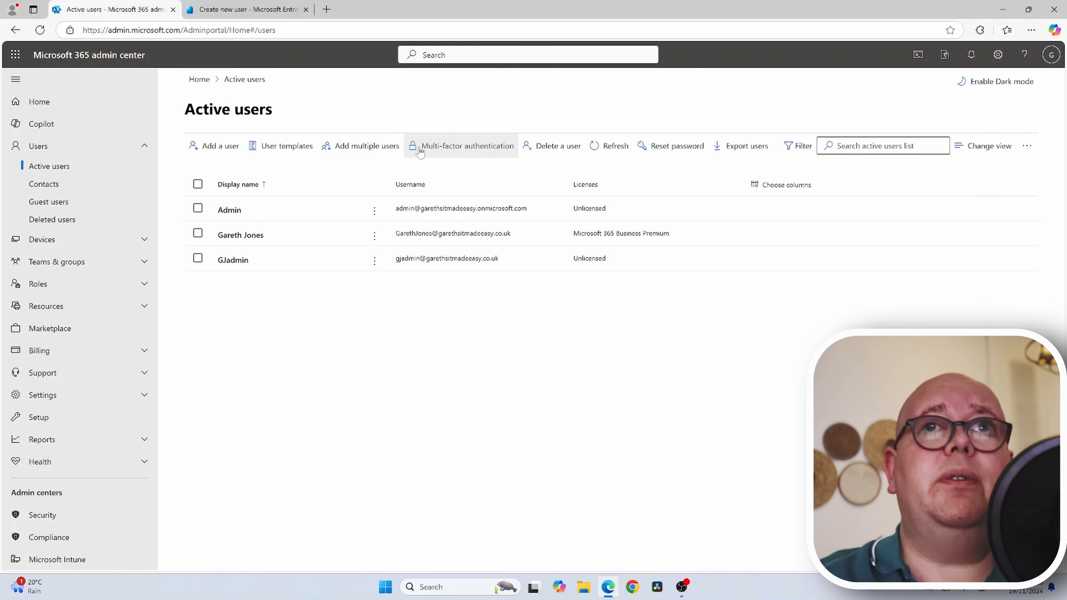
- From the User templates options, choose Add template to begin a new user template
click(281, 202)
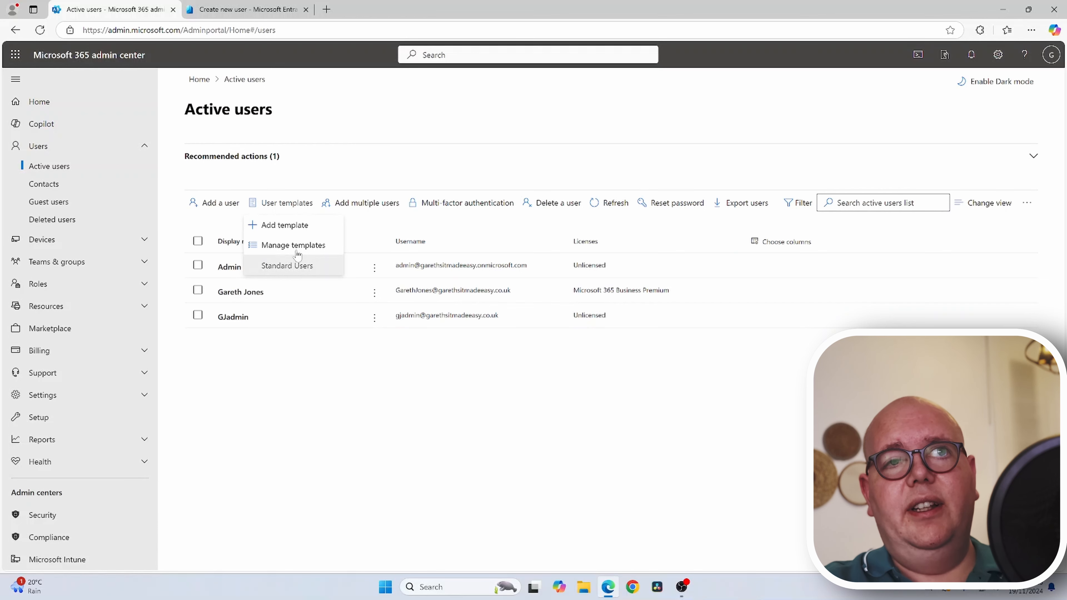
click(311, 227)
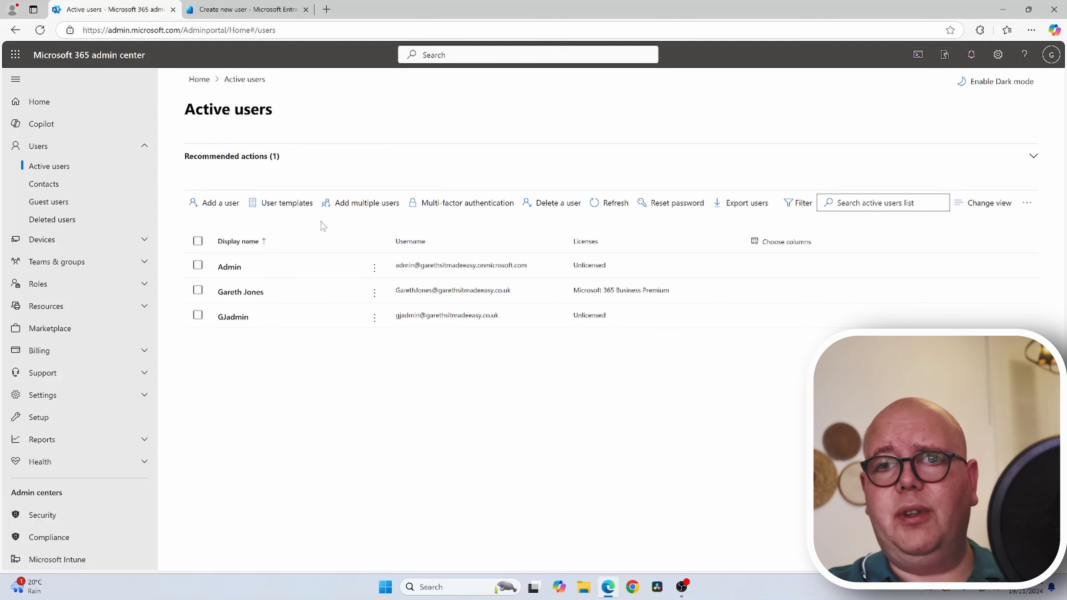
click(281, 202)
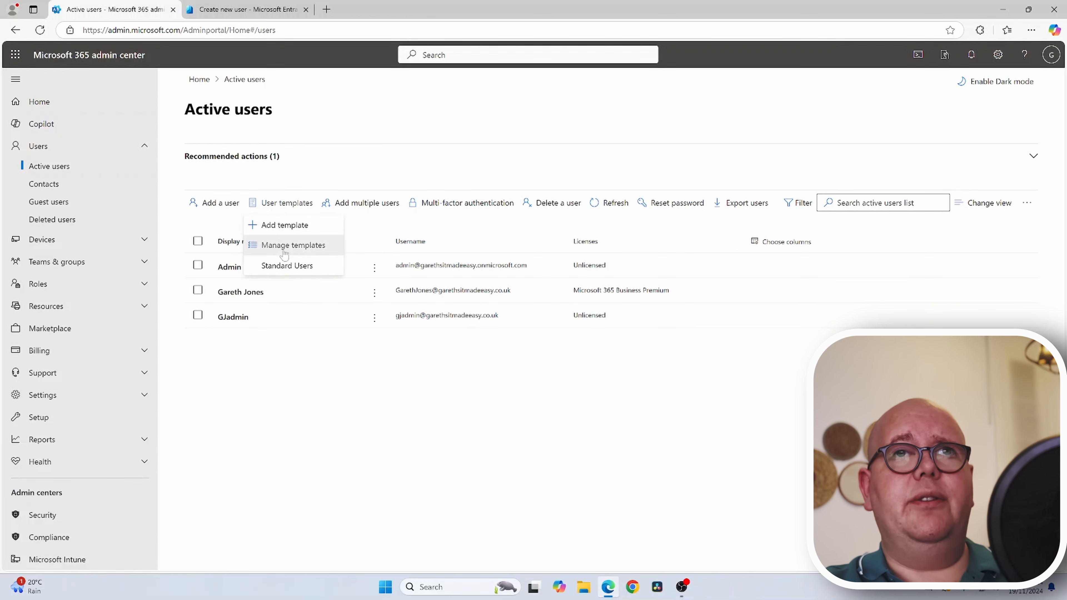
click(293, 227)
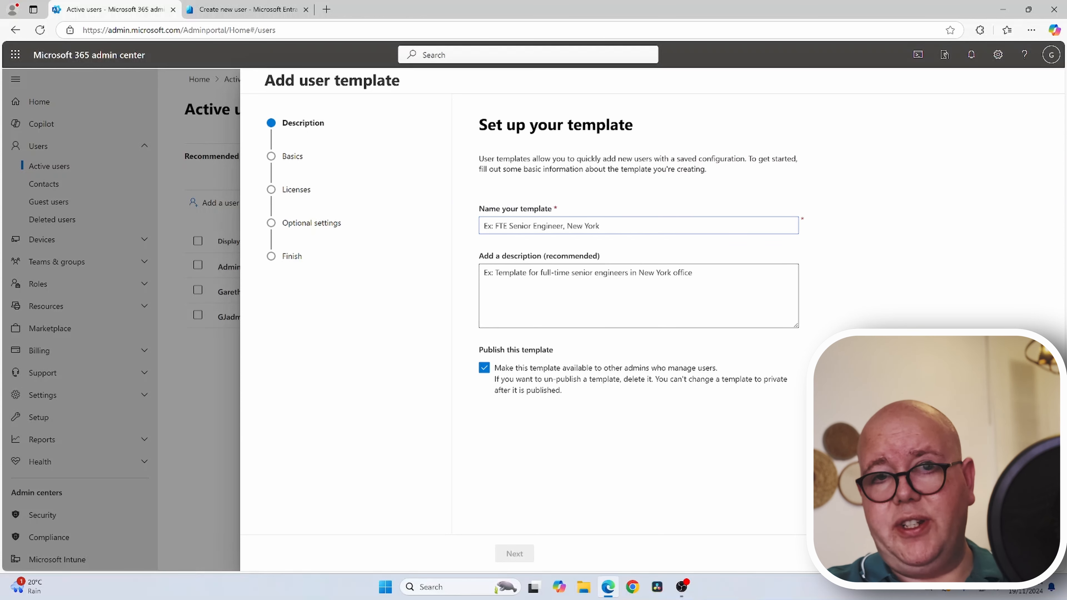
- On Basics, keep the .co.uk custom domain for the template and advance to Assign licenses
click(289, 159)
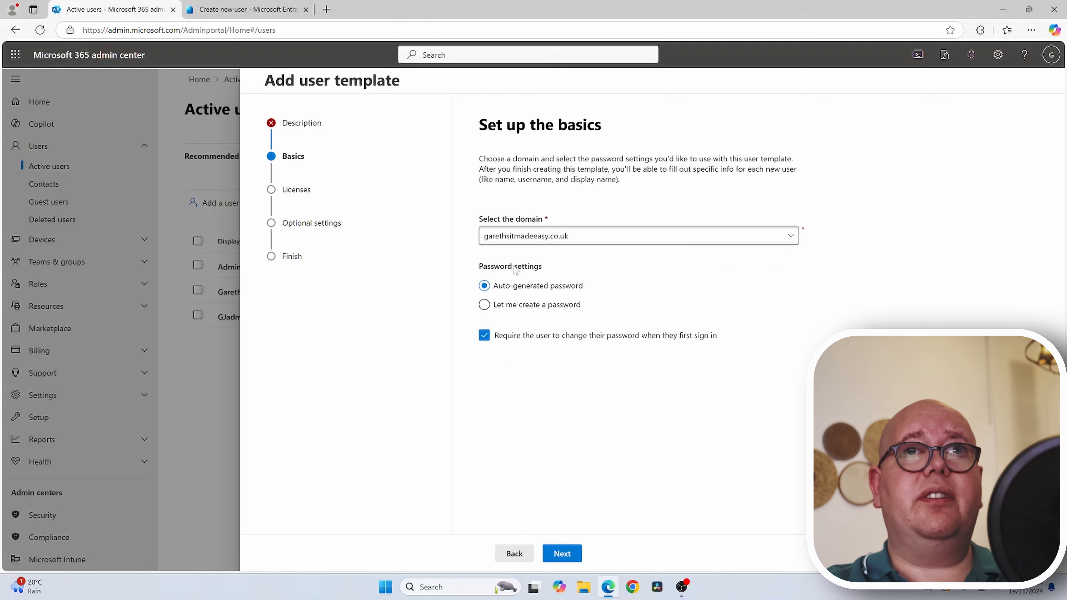
click(530, 241)
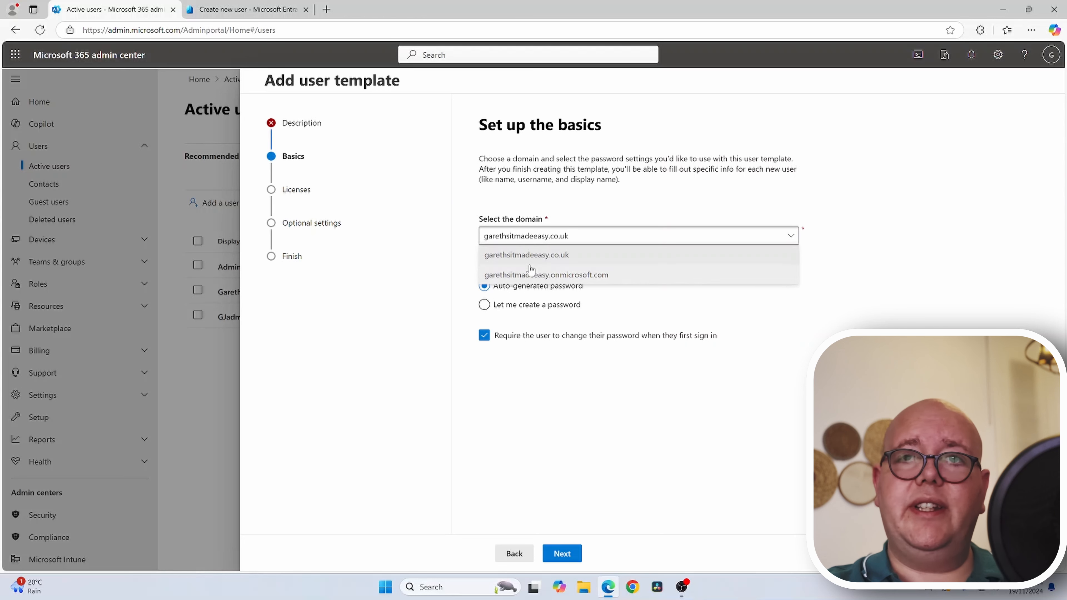
click(412, 341)
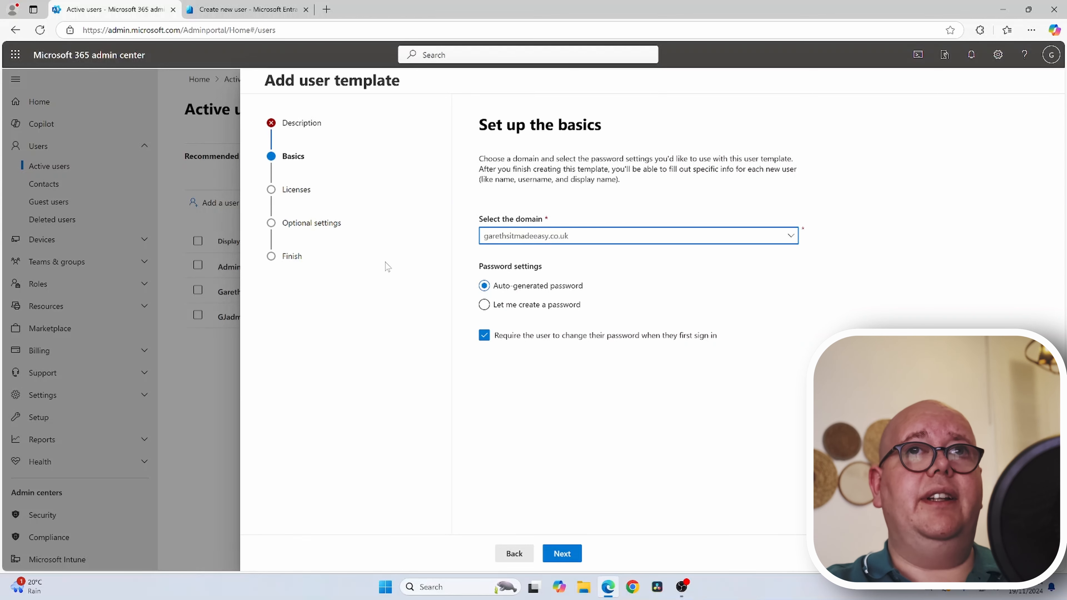
click(291, 191)
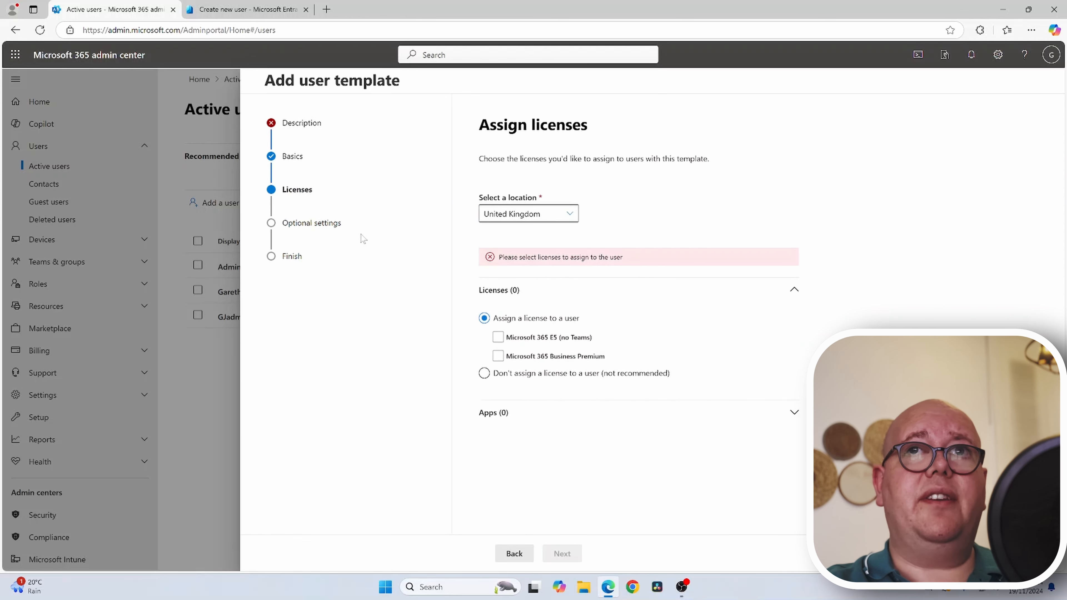
- Leave Microsoft 365 E5 (no Teams) unticked so the template has no licence, then go to Optional settings
click(521, 341)
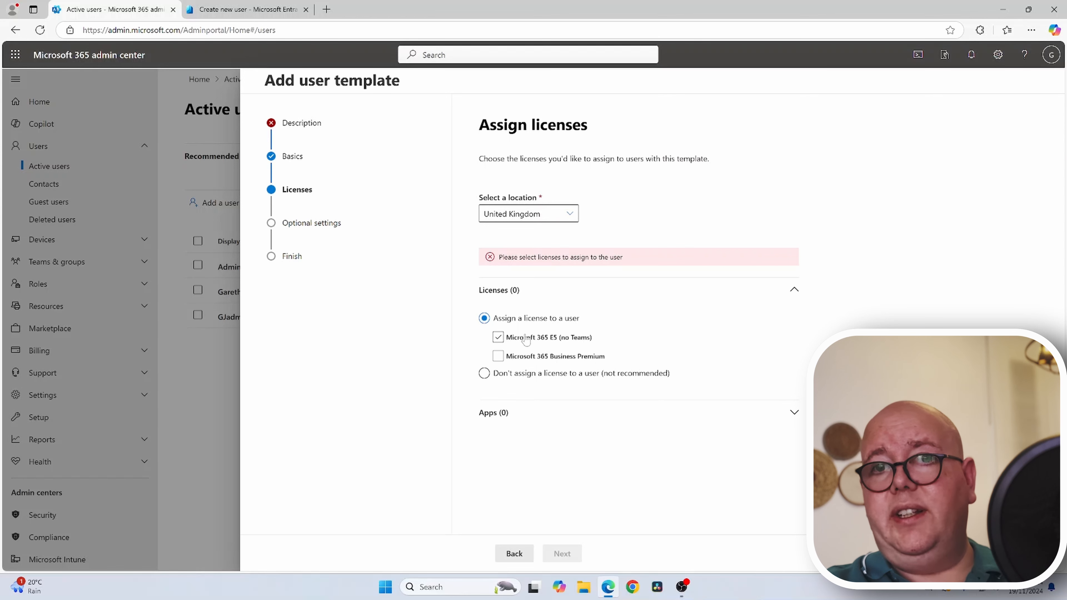
click(526, 339)
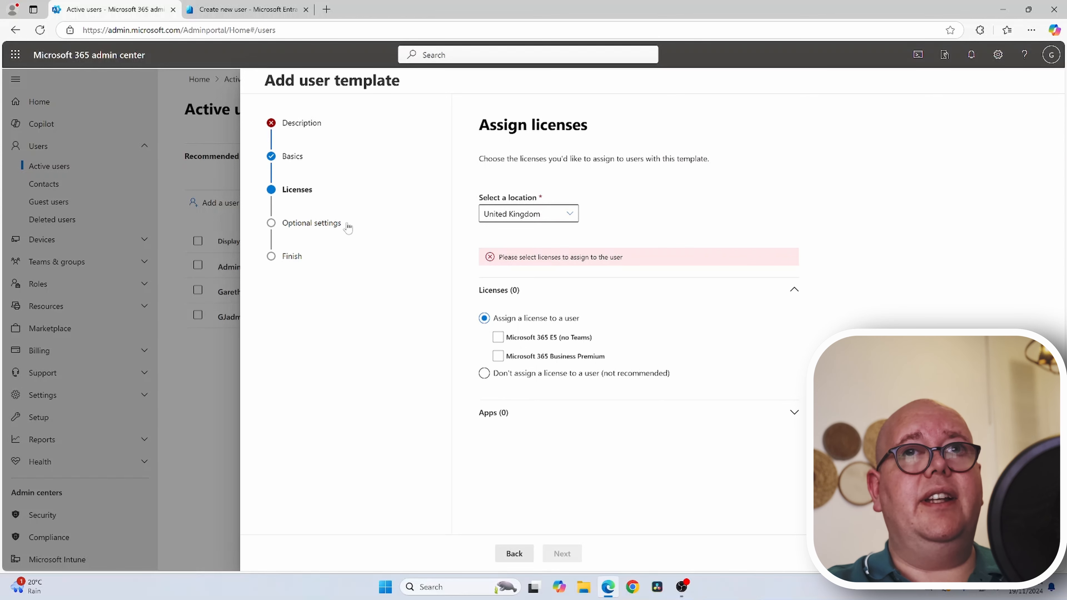
click(336, 227)
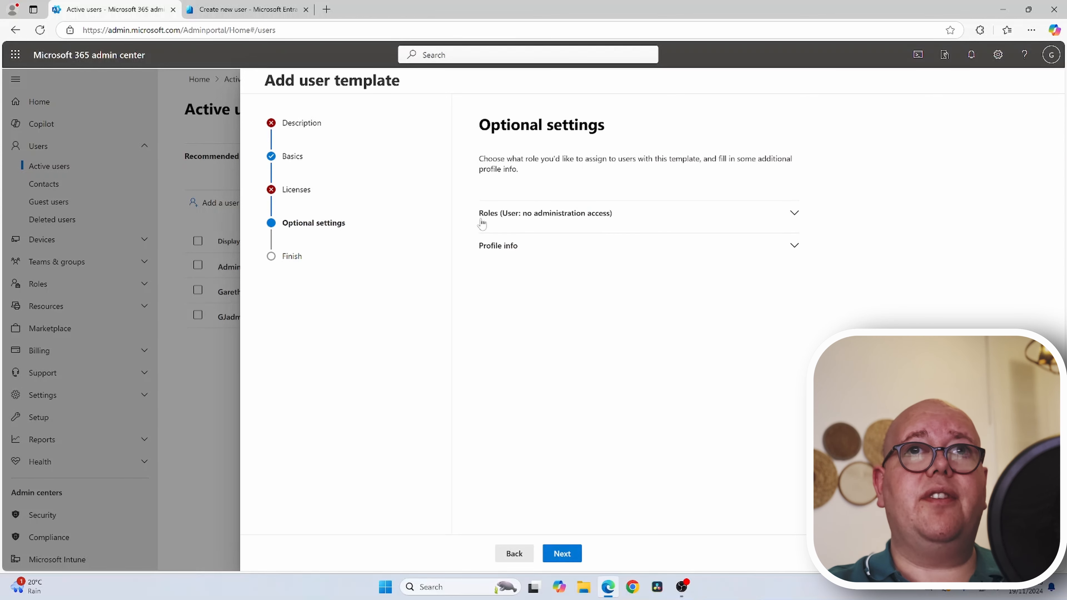
- Browse the template's admin role choices and profile info fields, keeping User (no administration access)
click(568, 219)
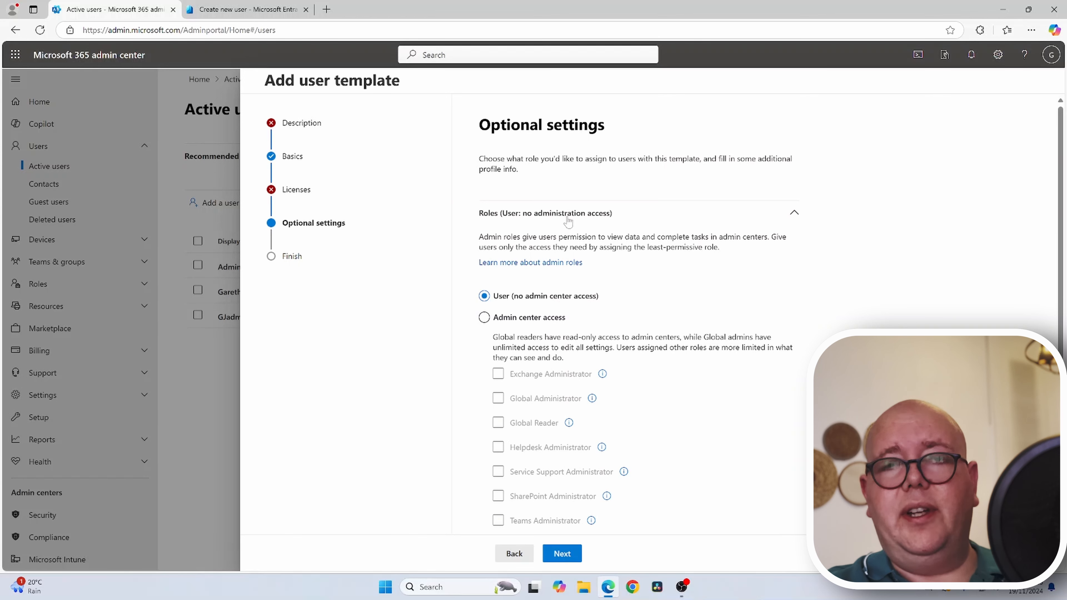
scroll(658, 275, down, 3)
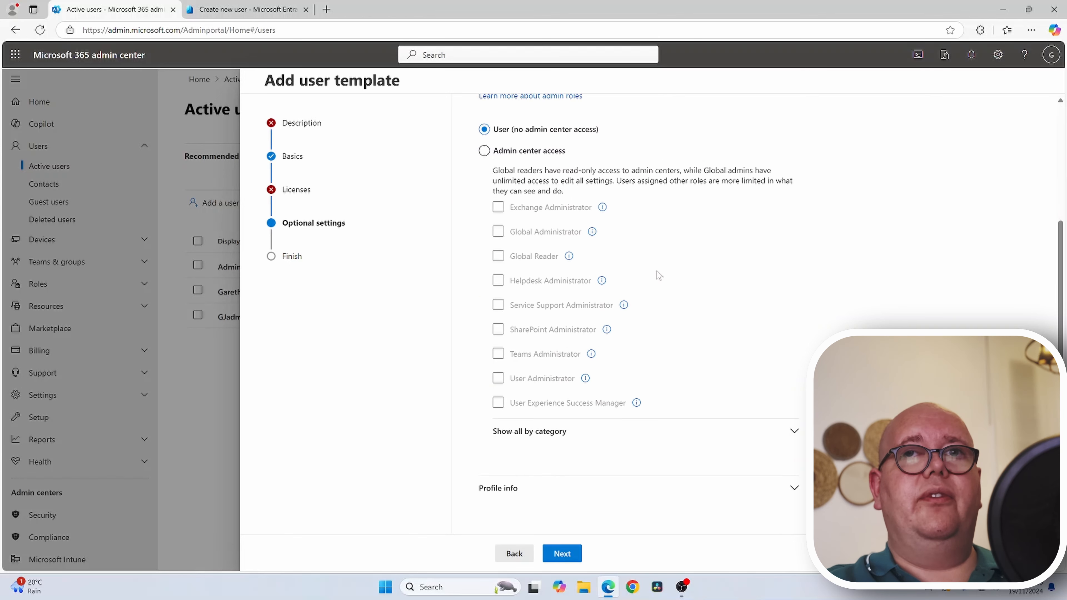
click(516, 489)
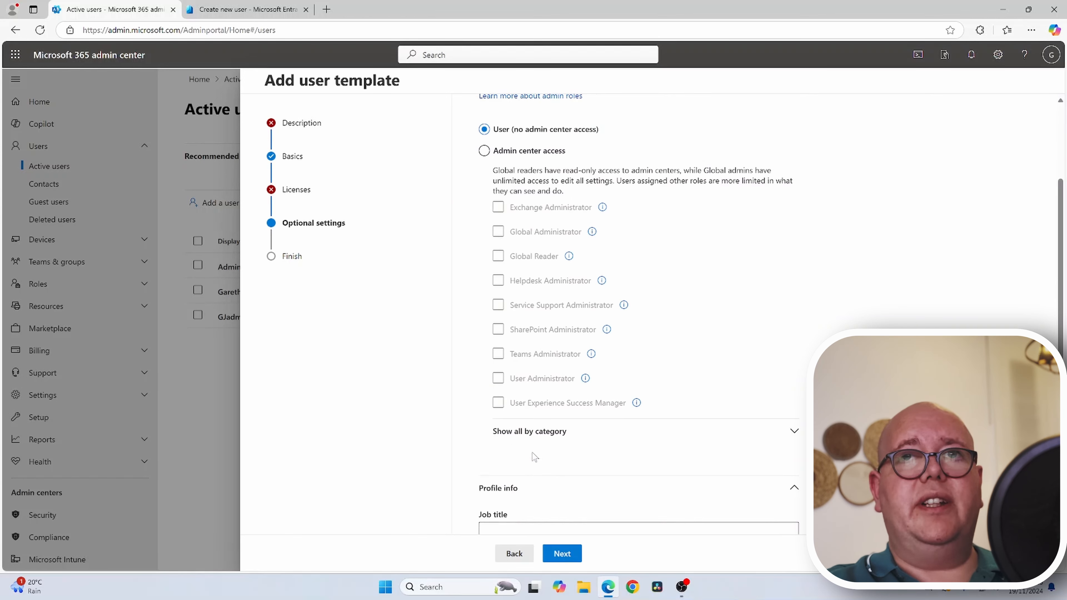
scroll(534, 457, down, 7)
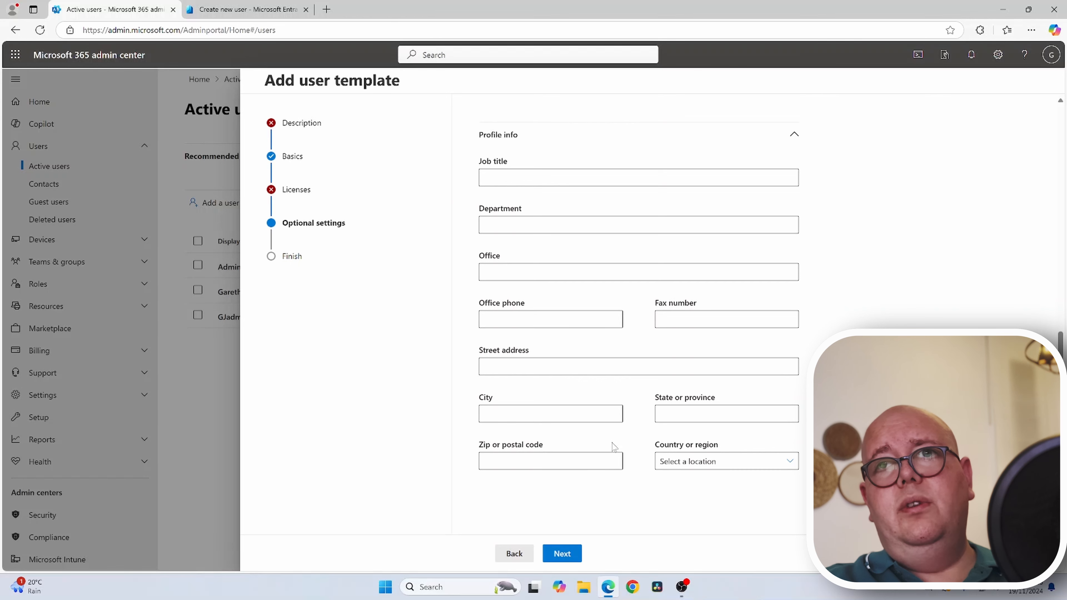
scroll(651, 416, up, 5)
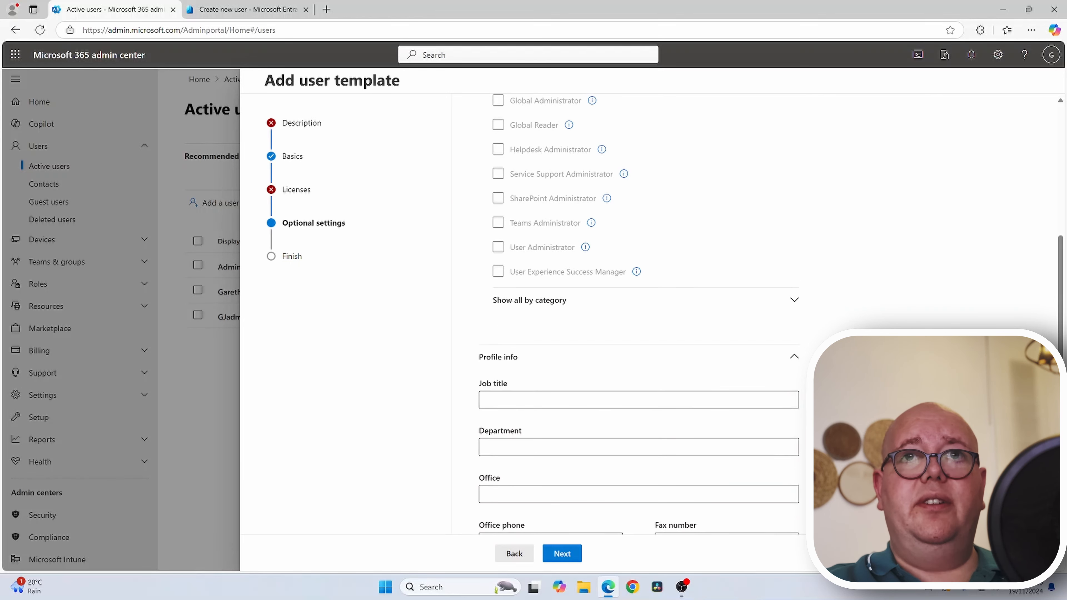
click(512, 363)
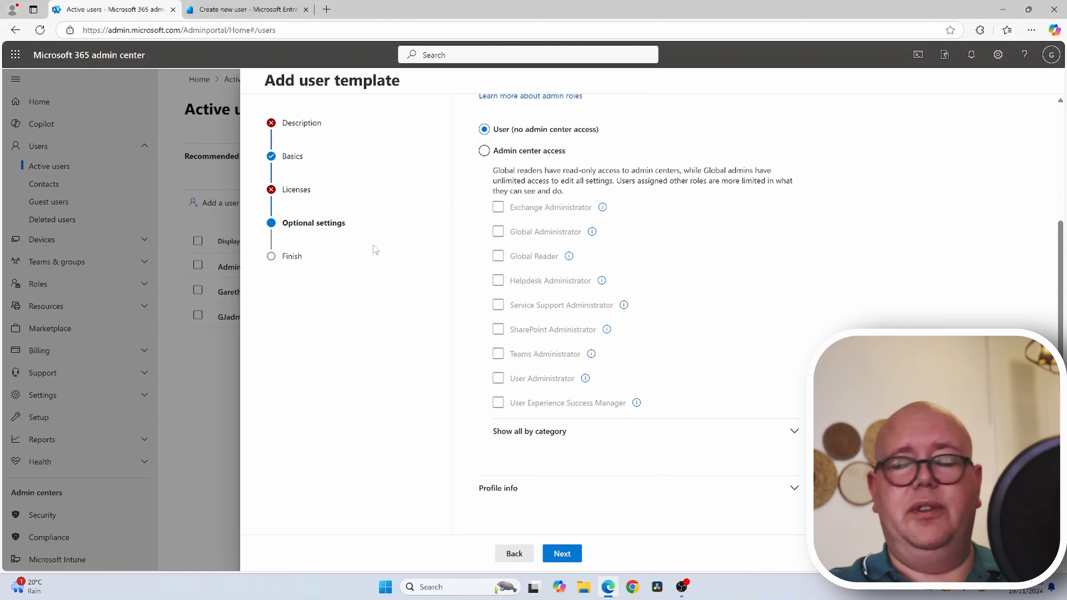
- List all admin roles by category, then reach the Review and finish summary
click(539, 444)
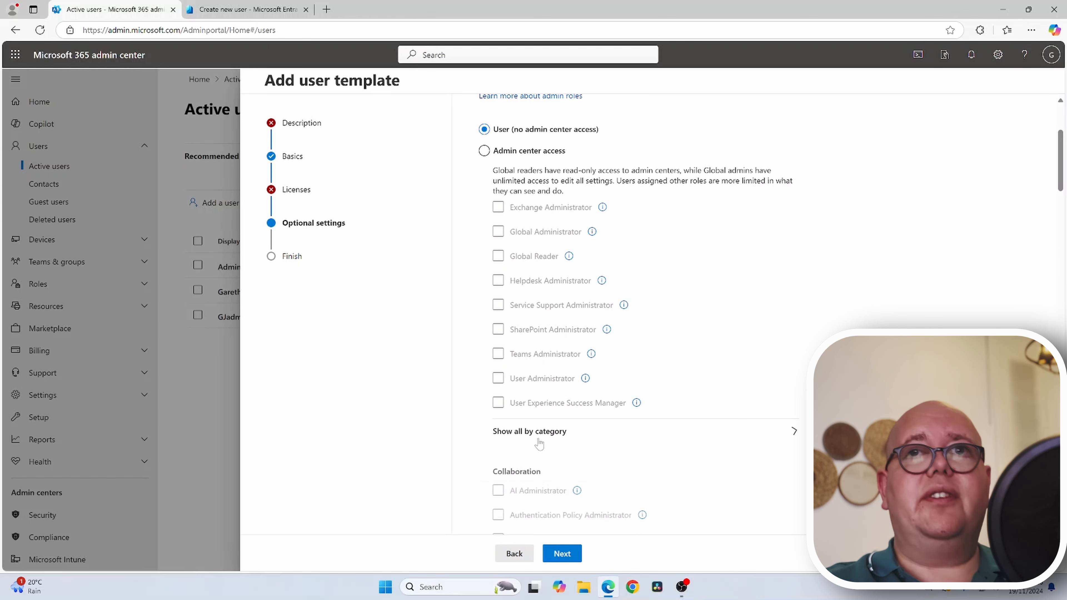
scroll(539, 449, down, 1)
scroll(539, 449, down, 3)
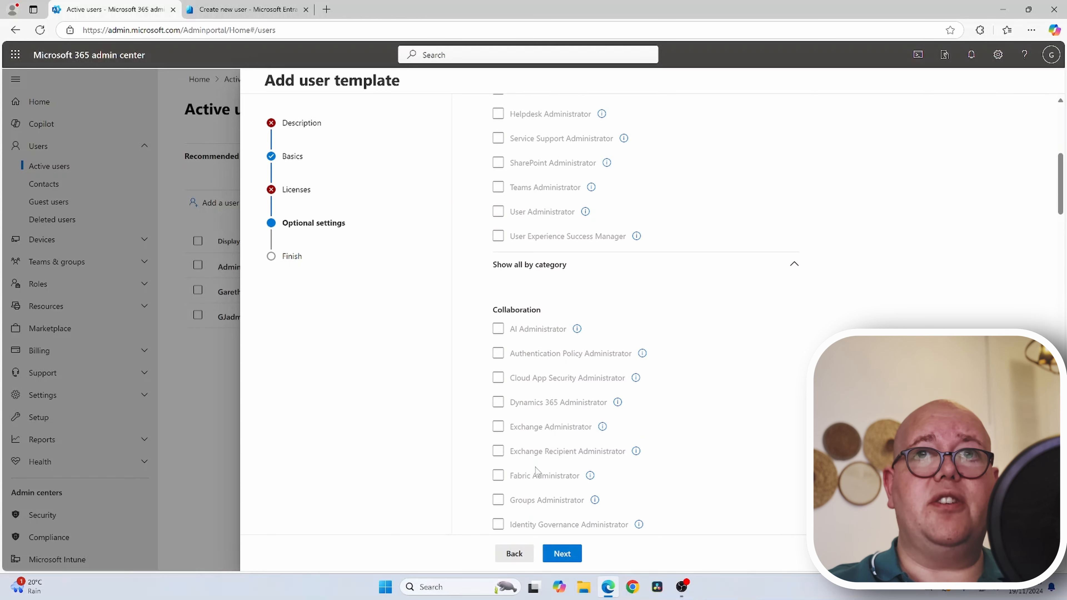
scroll(552, 481, down, 2)
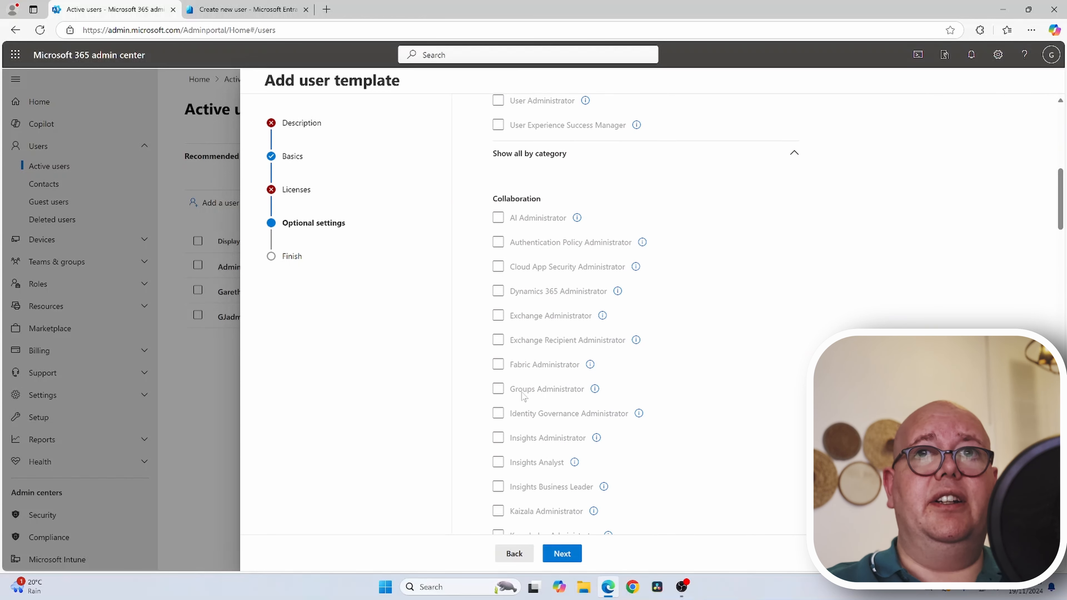
scroll(563, 439, down, 1)
scroll(564, 441, down, 2)
scroll(564, 441, up, 10)
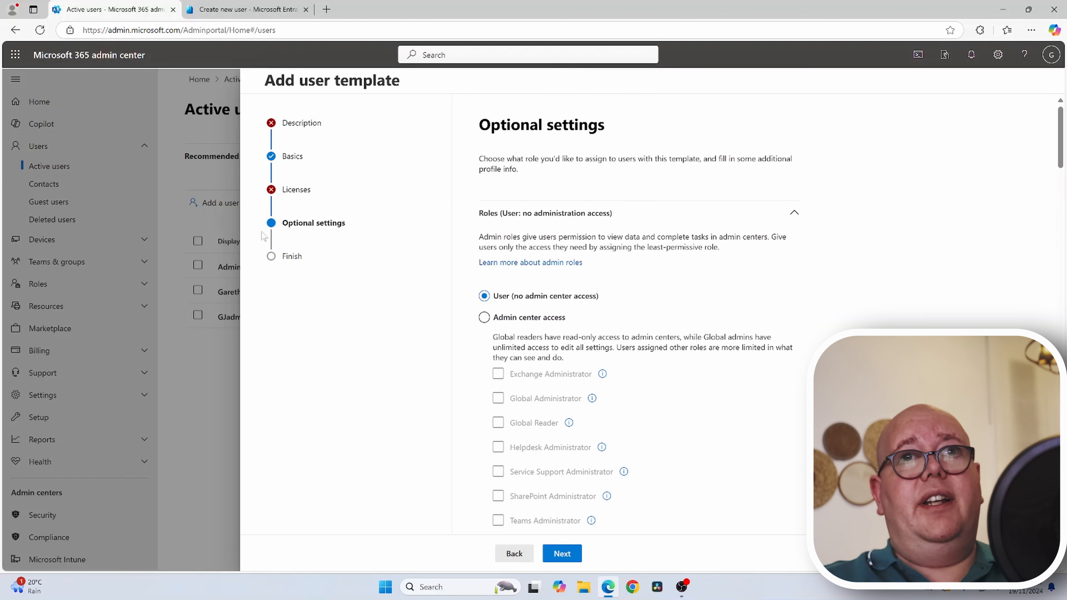
click(292, 257)
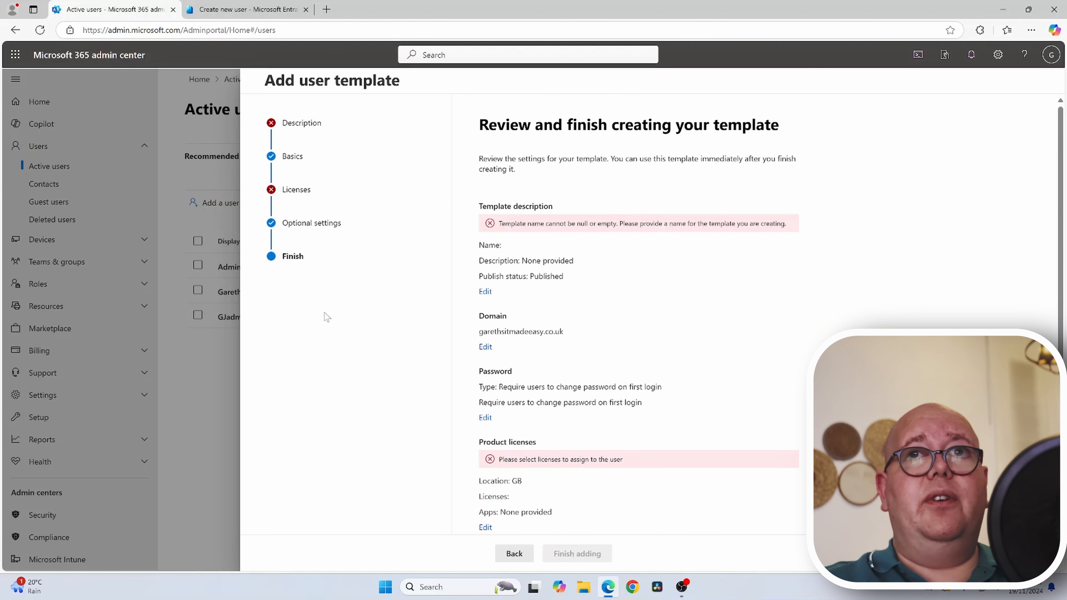
- Scroll the review summary and close the unfinished Add user template wizard with Esc
scroll(644, 299, down, 2)
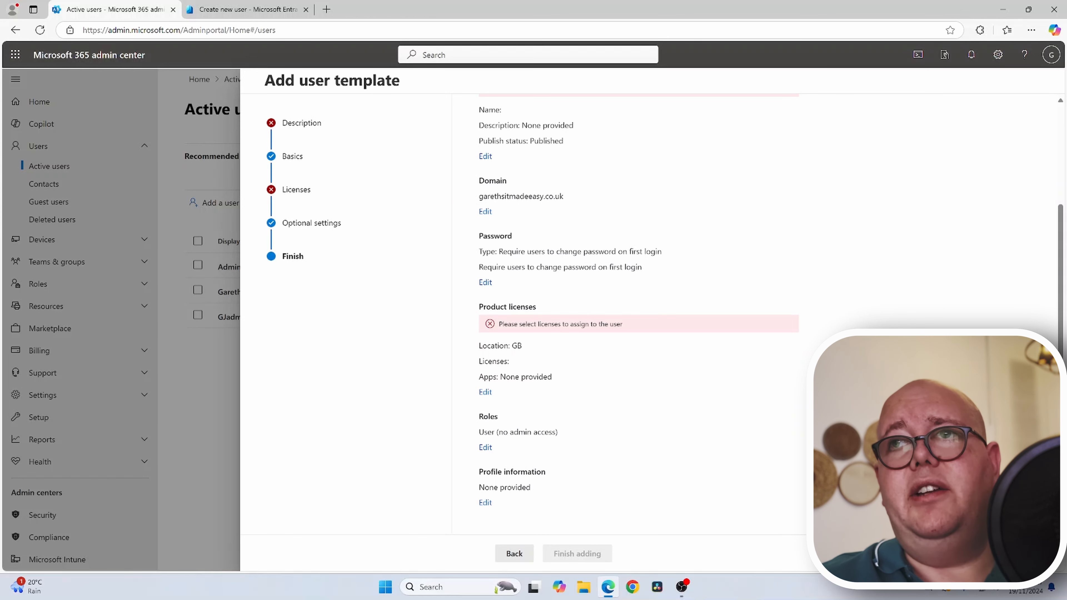
key(Escape)
click(281, 203)
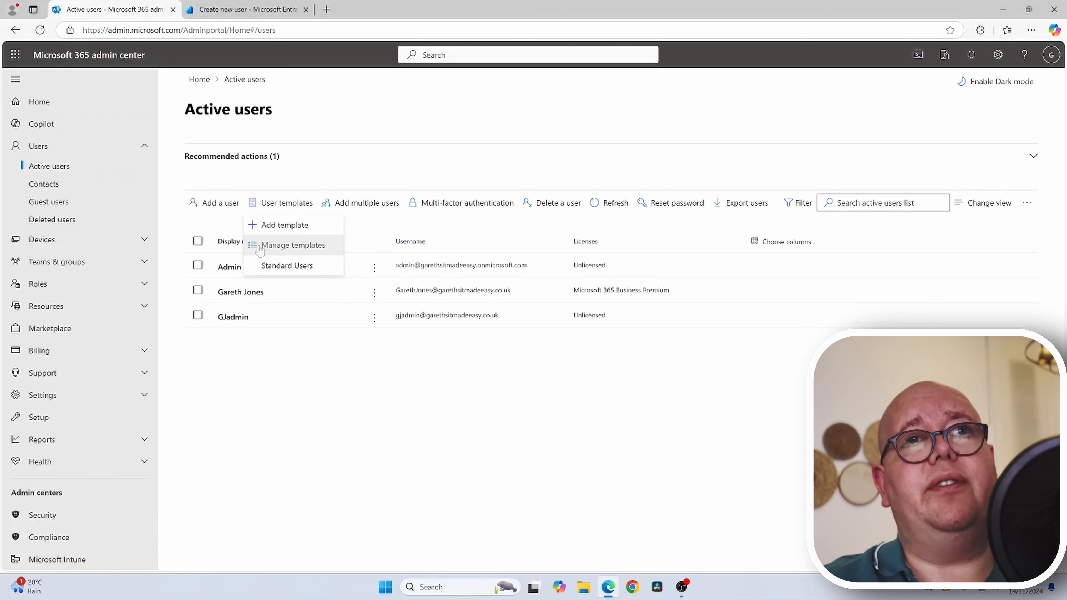
click(279, 245)
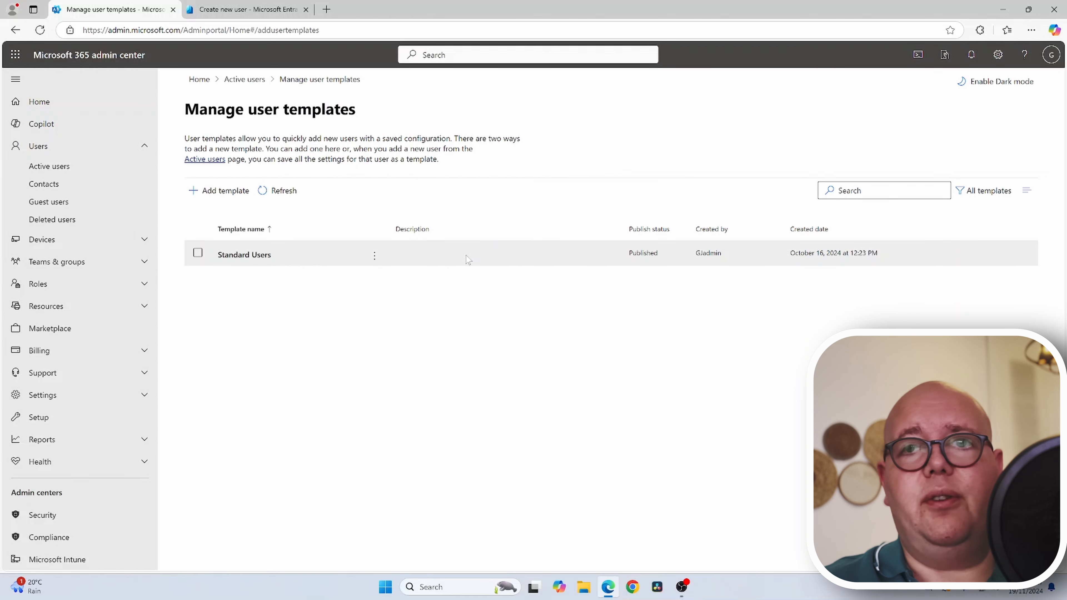
click(244, 255)
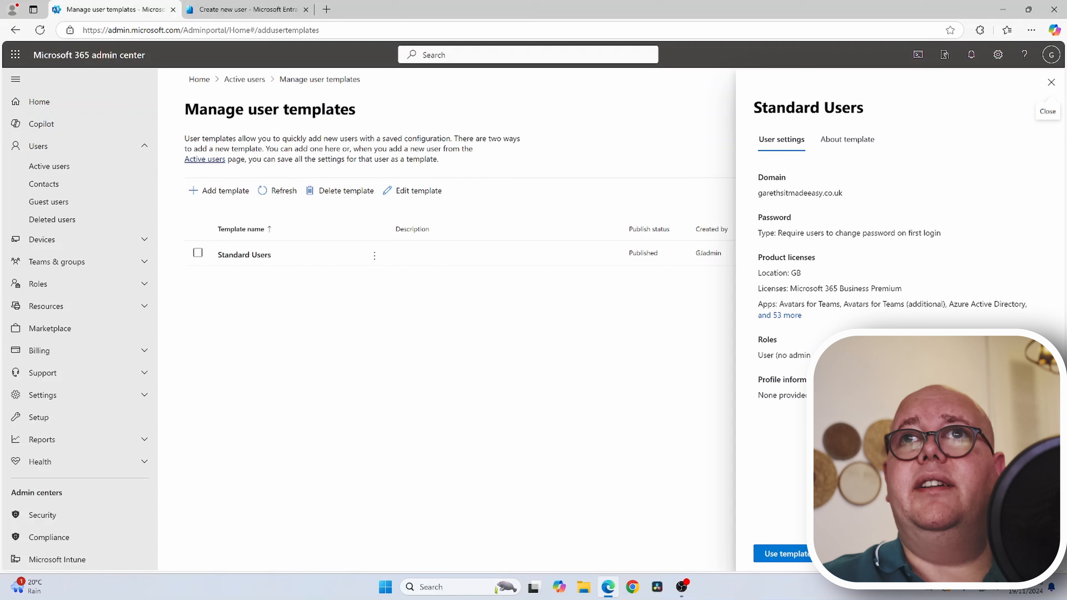
click(864, 142)
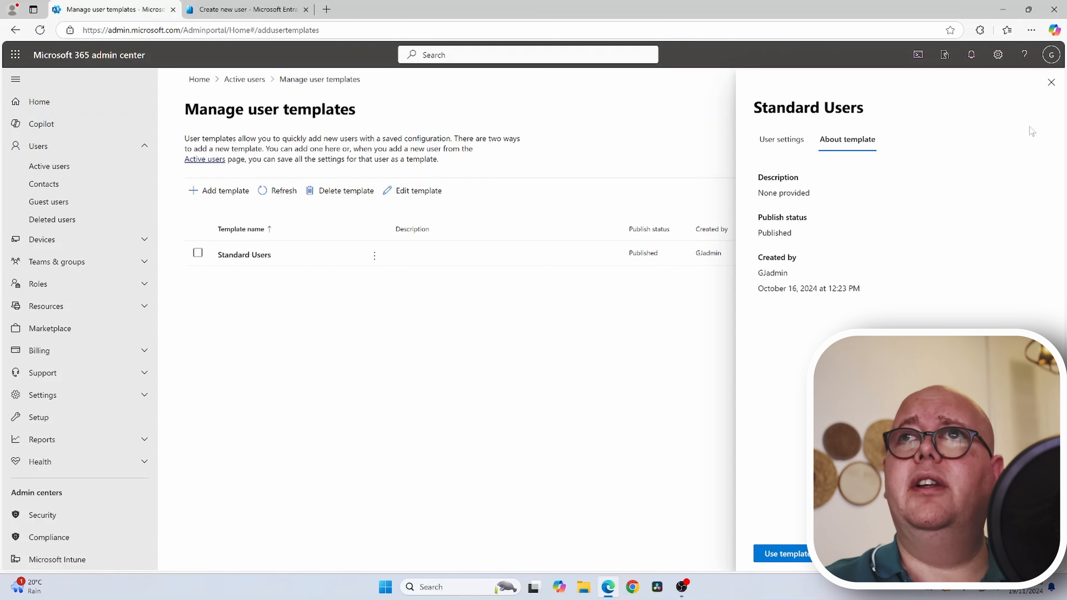
click(1051, 82)
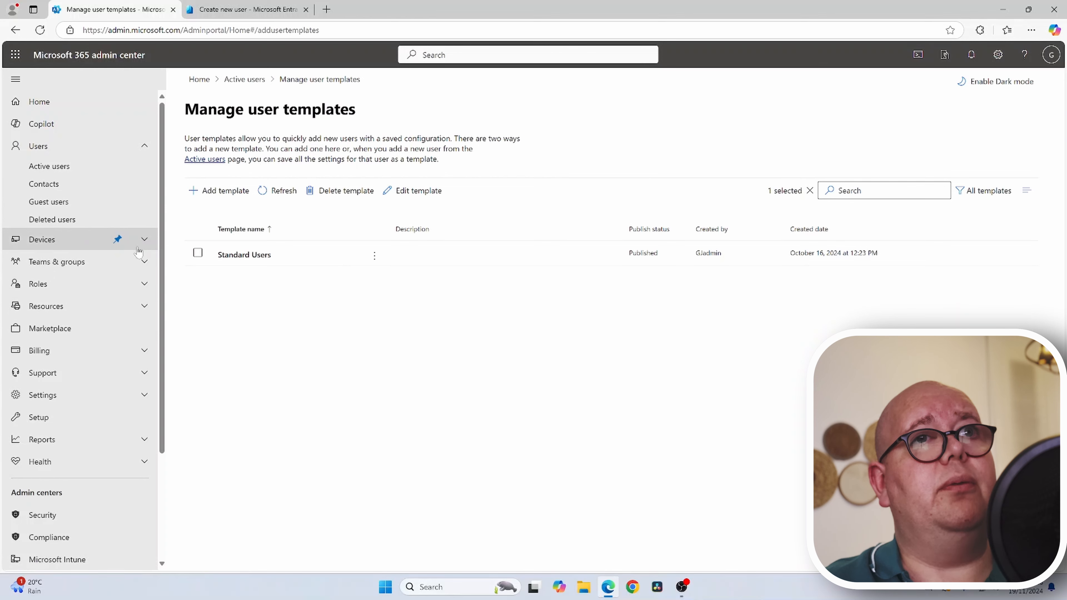
- Under Teams & groups, open Active teams & groups and view the Security groups tab's 8 groups
click(84, 262)
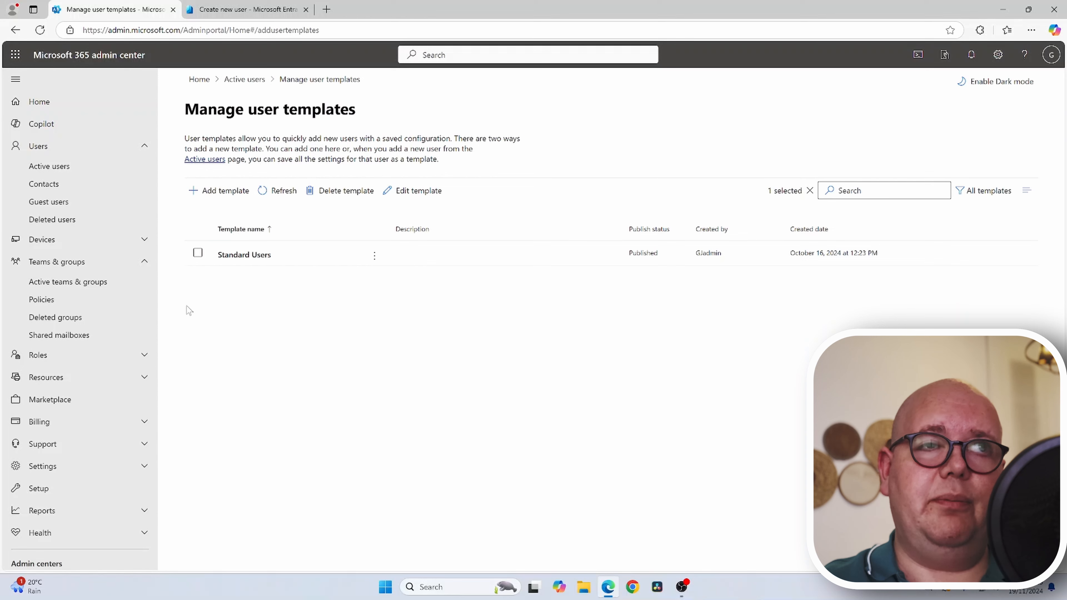
click(67, 281)
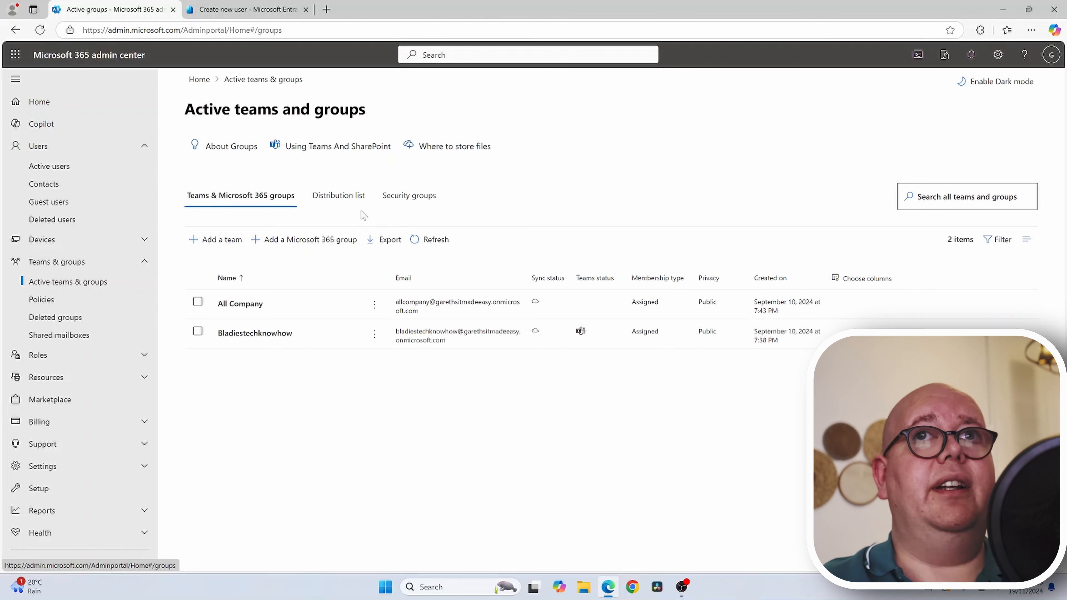
click(361, 202)
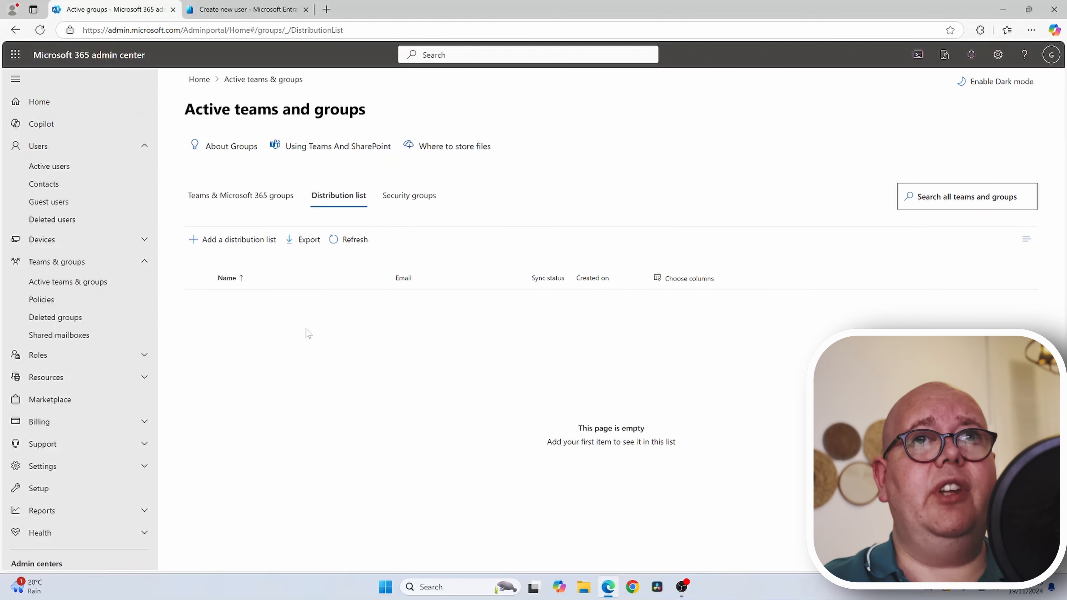
click(416, 195)
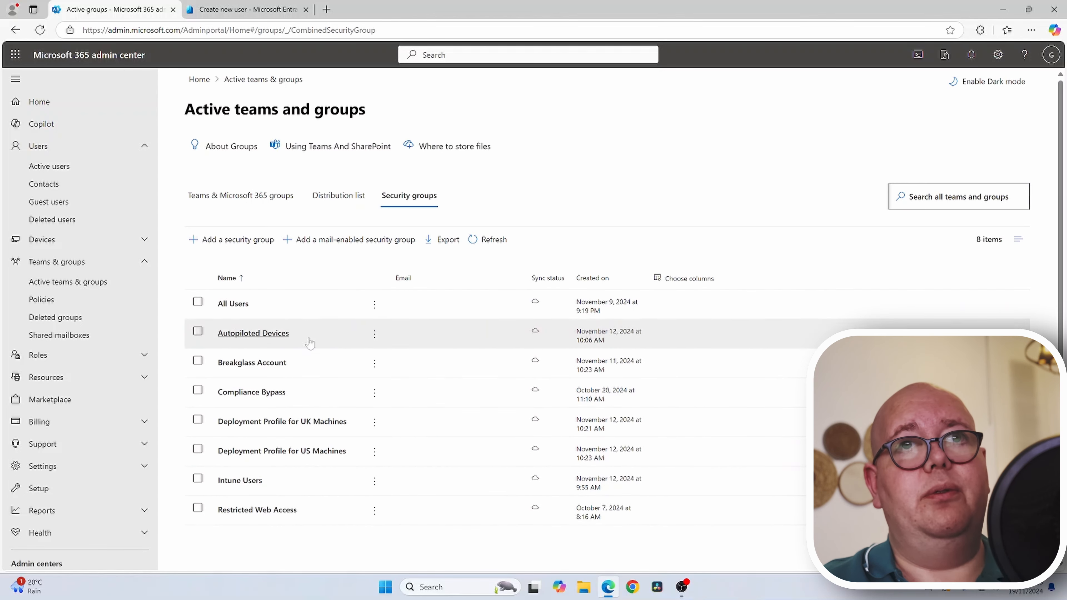
- Discard the started mail-enabled security group wizard and start Add a security group instead
click(345, 248)
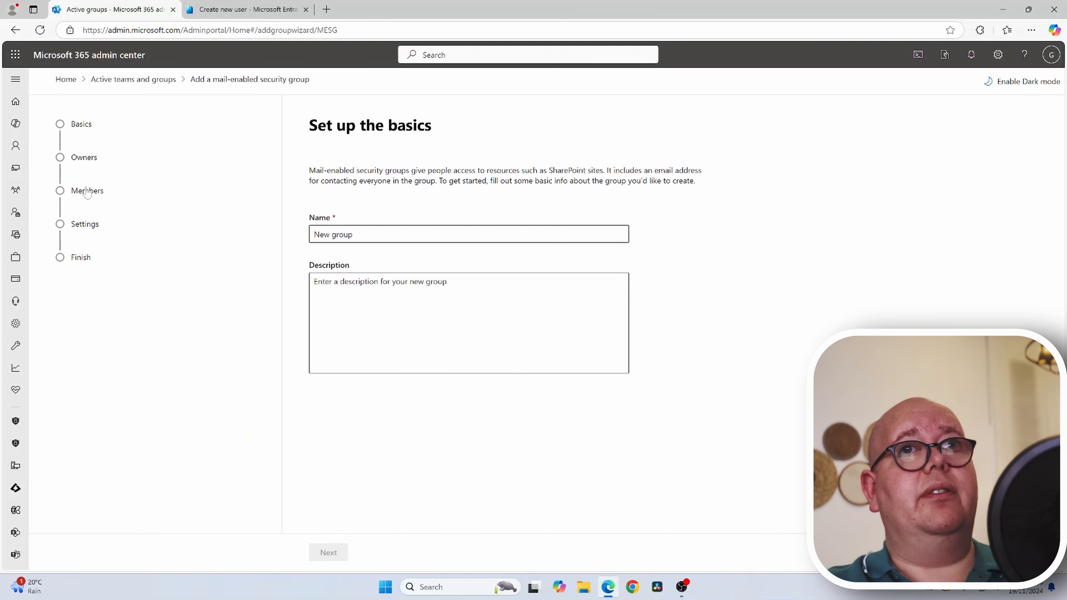
click(78, 224)
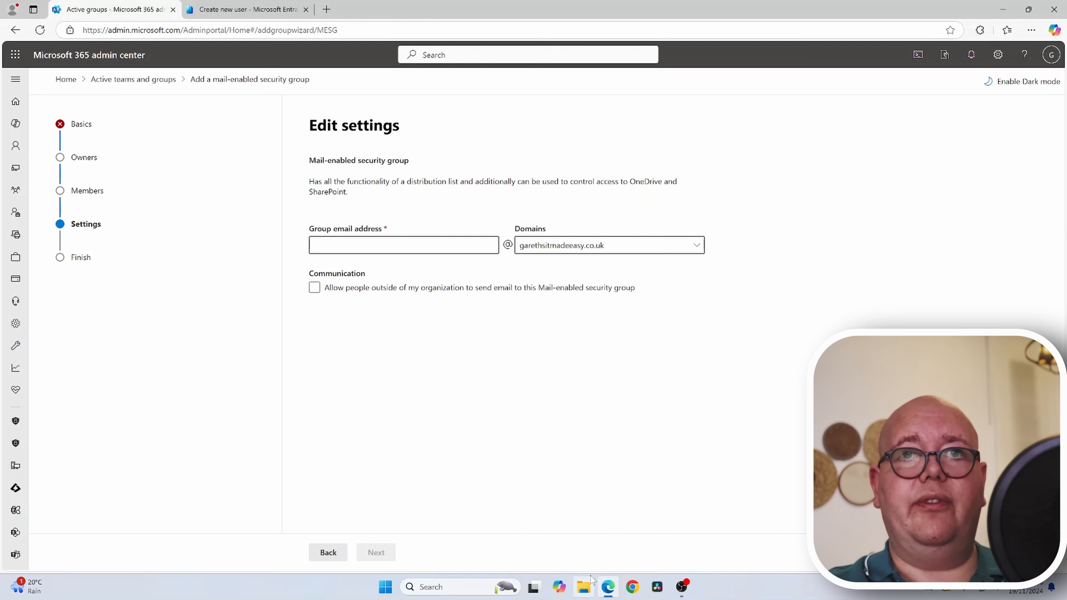
click(1021, 552)
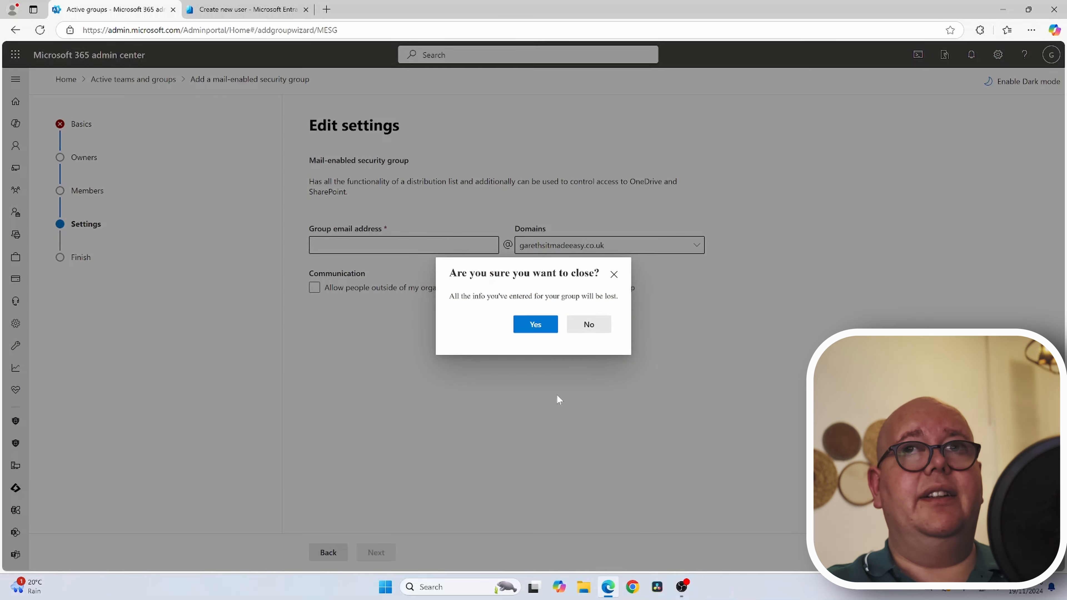
click(548, 325)
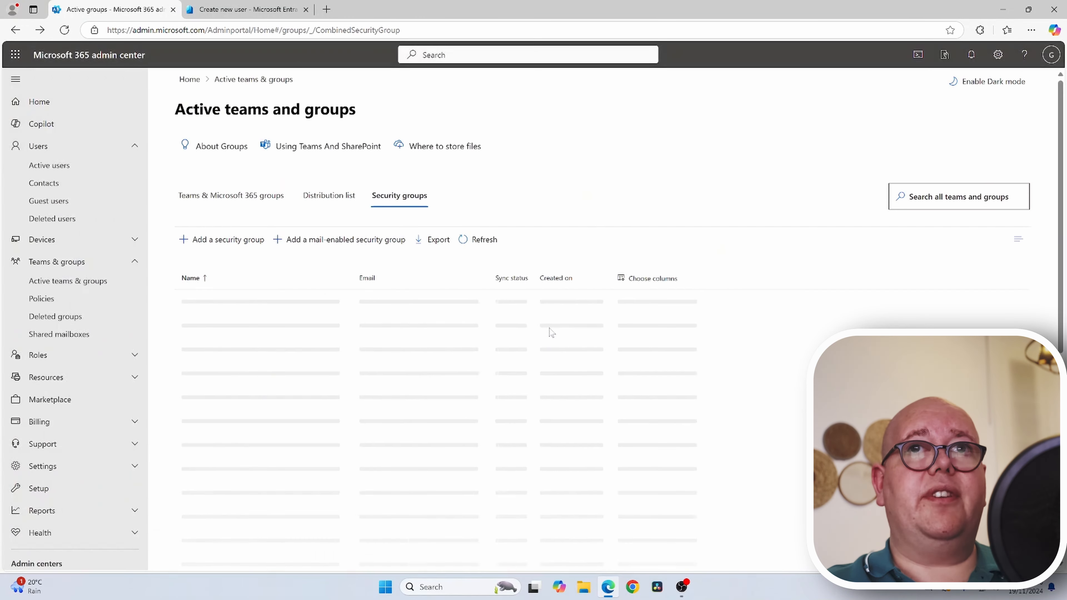
click(241, 240)
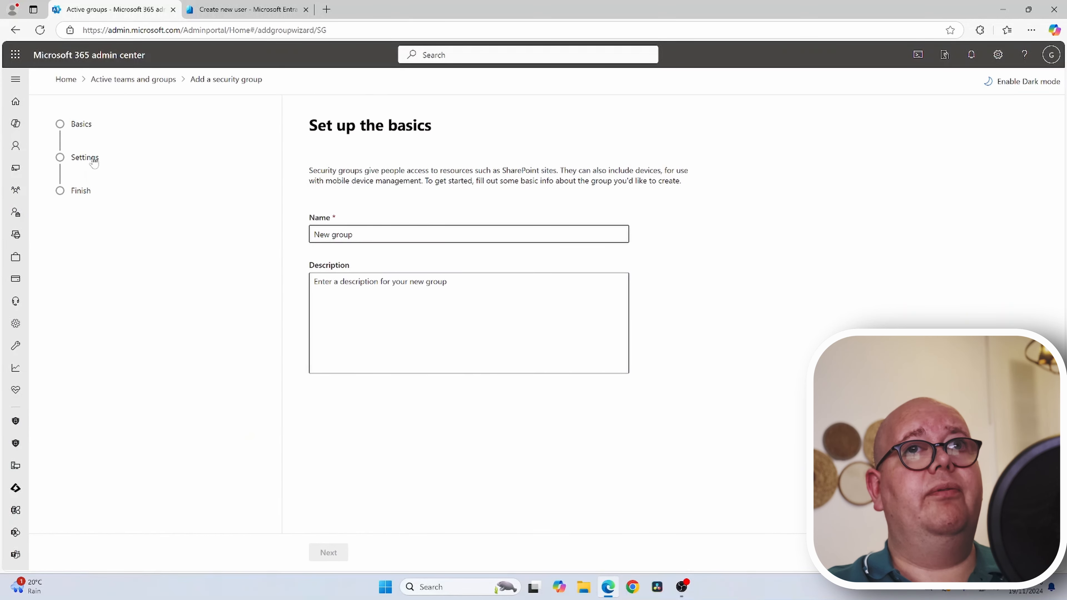
- Name the new security group 'test group' and continue to its settings
click(94, 163)
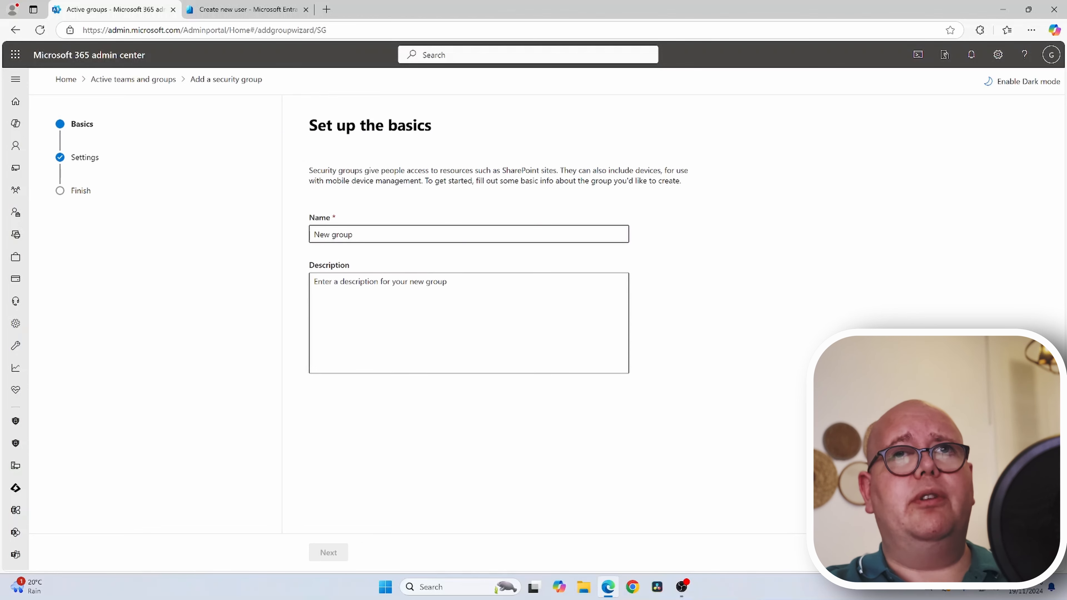
click(389, 237)
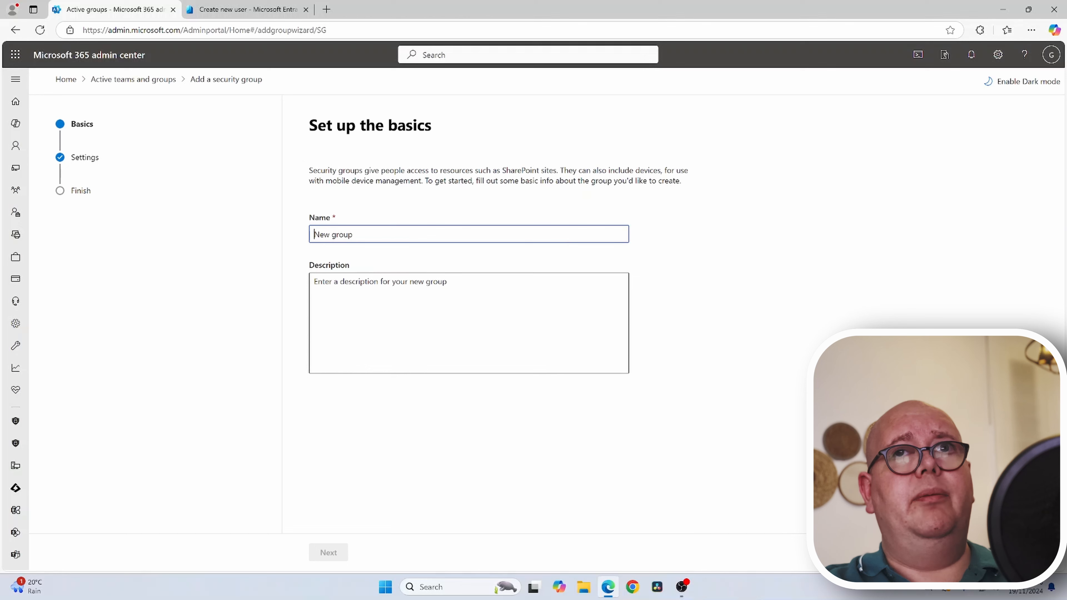
text(test)
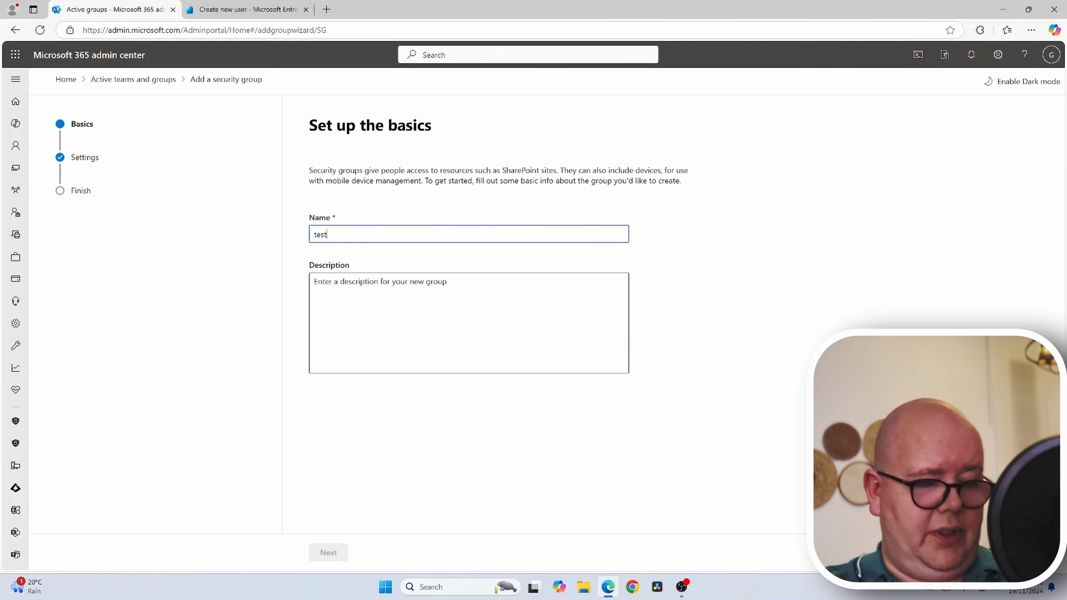
text( g)
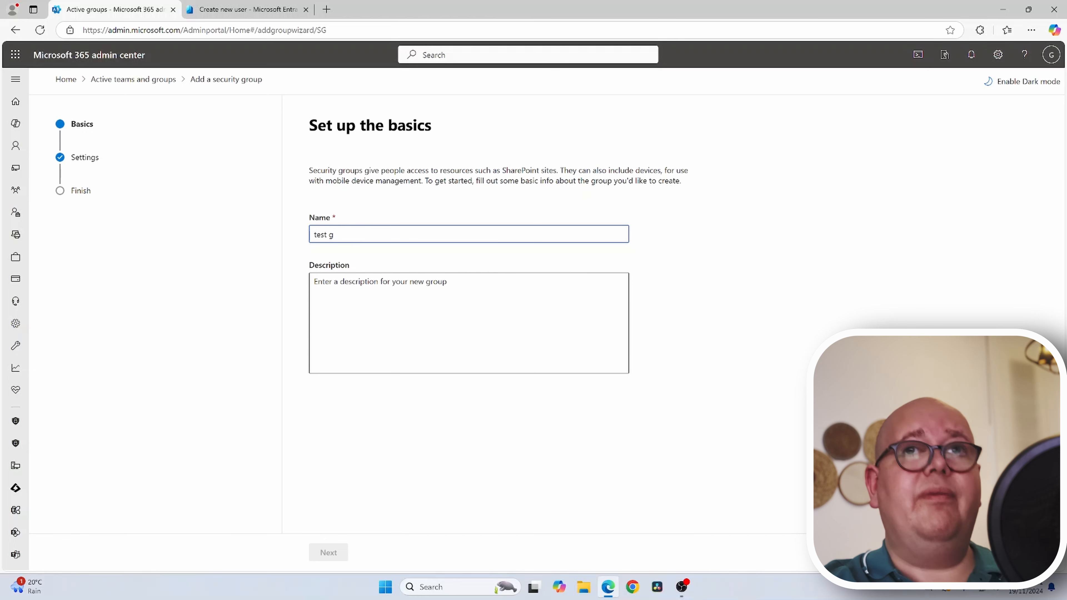
text(reroup)
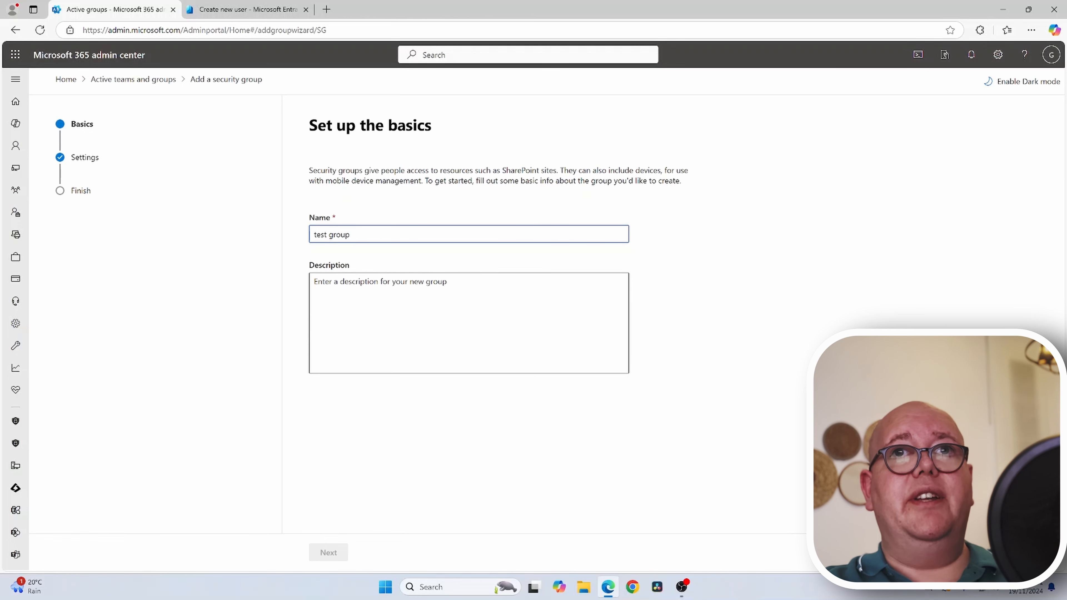
click(381, 435)
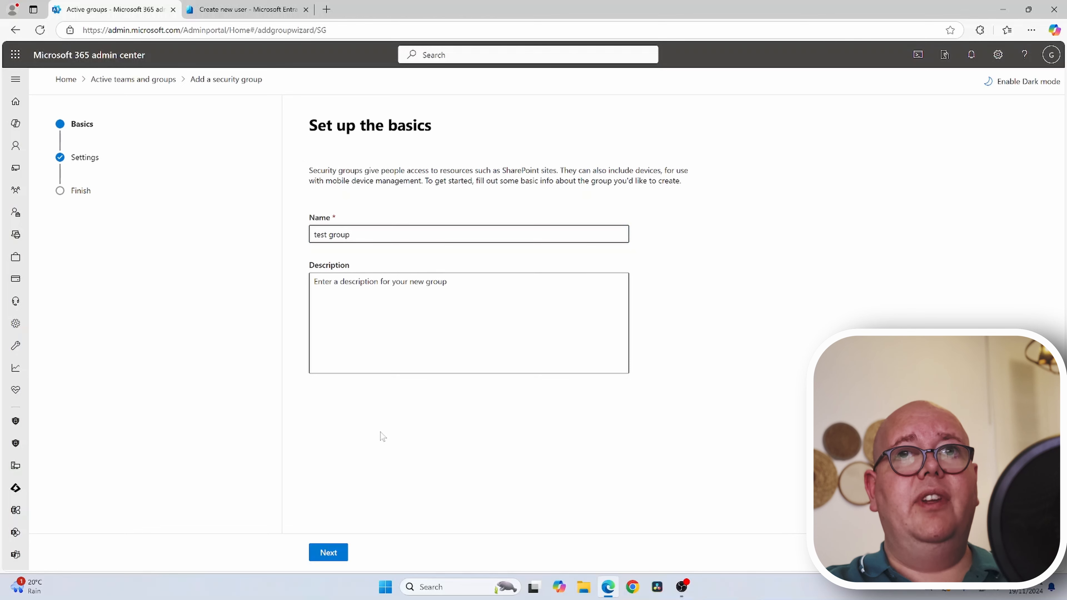
click(328, 552)
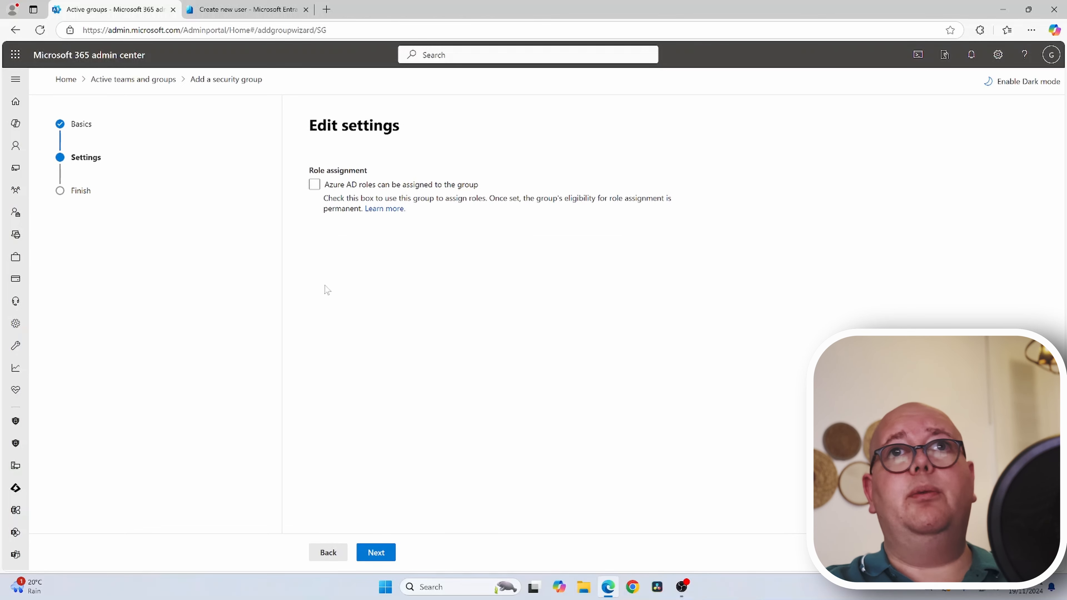
- Leave Azure AD role assignment disabled, create the group, and close the wizard
click(315, 185)
click(453, 186)
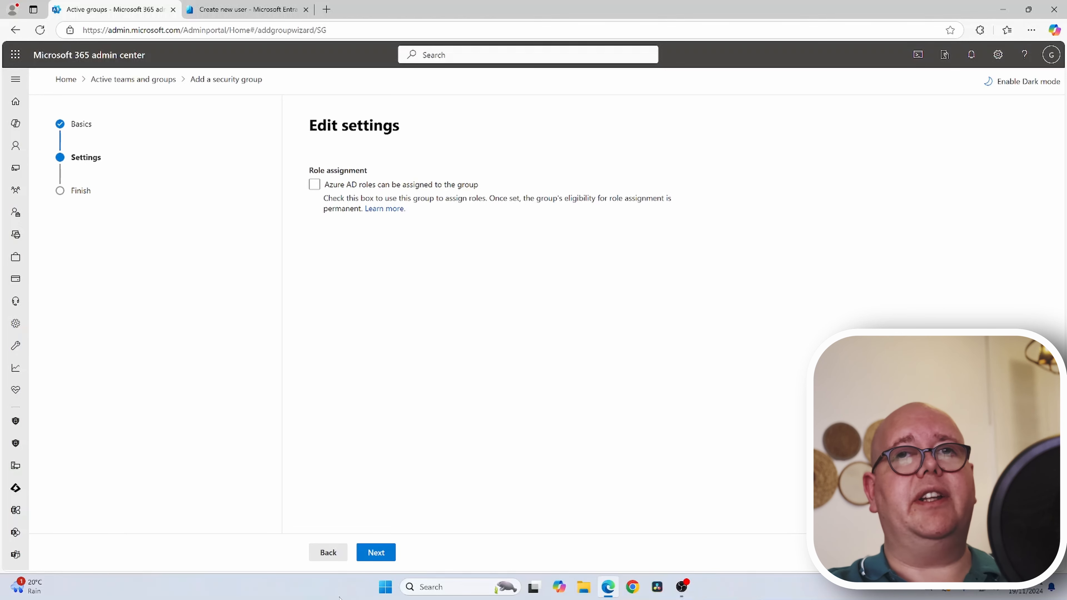
click(387, 554)
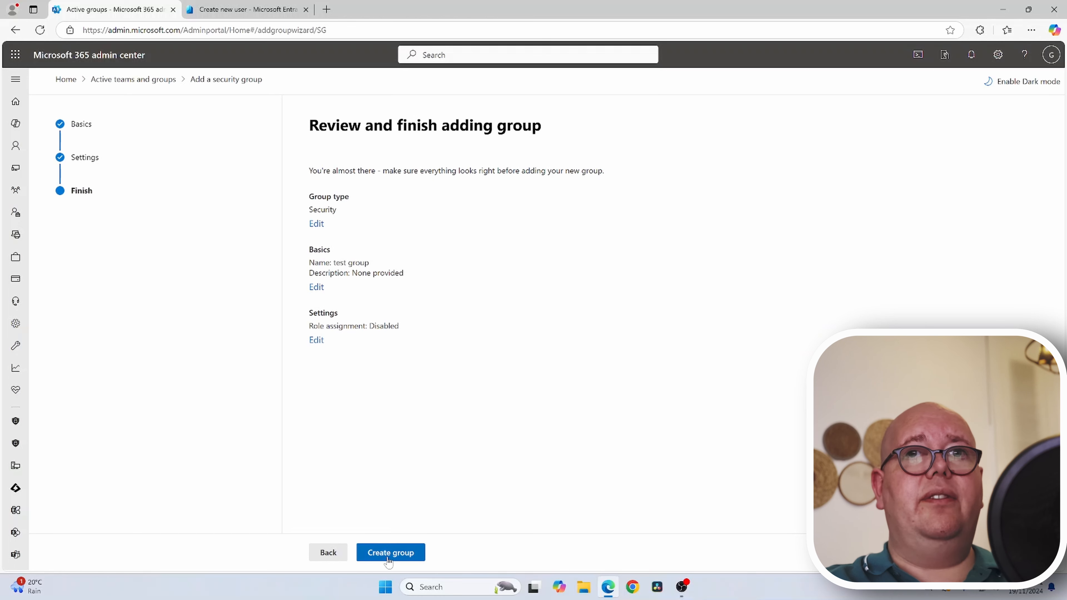
click(389, 553)
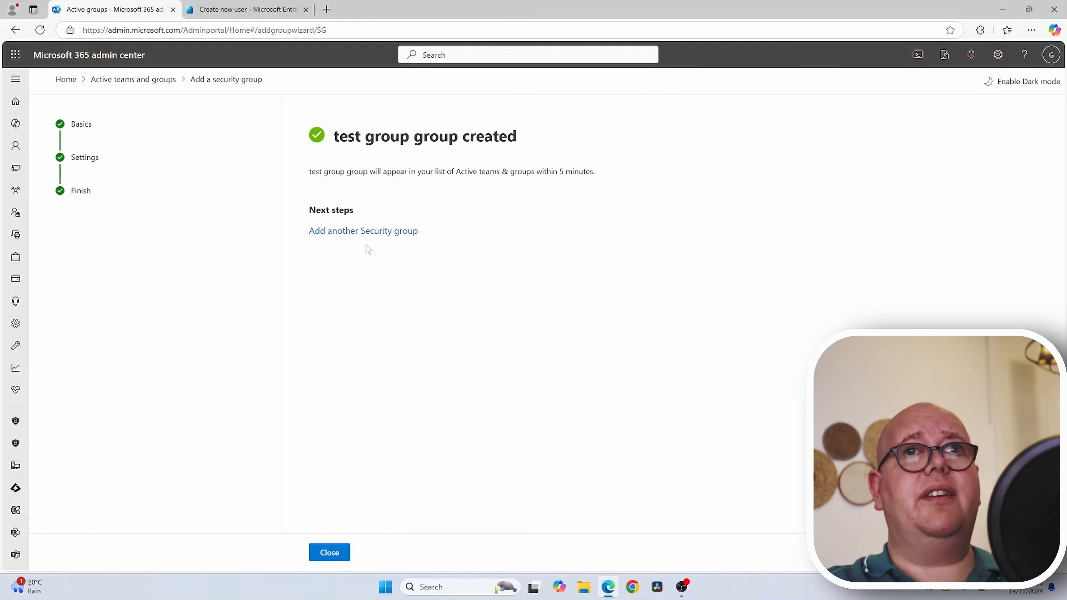
click(322, 552)
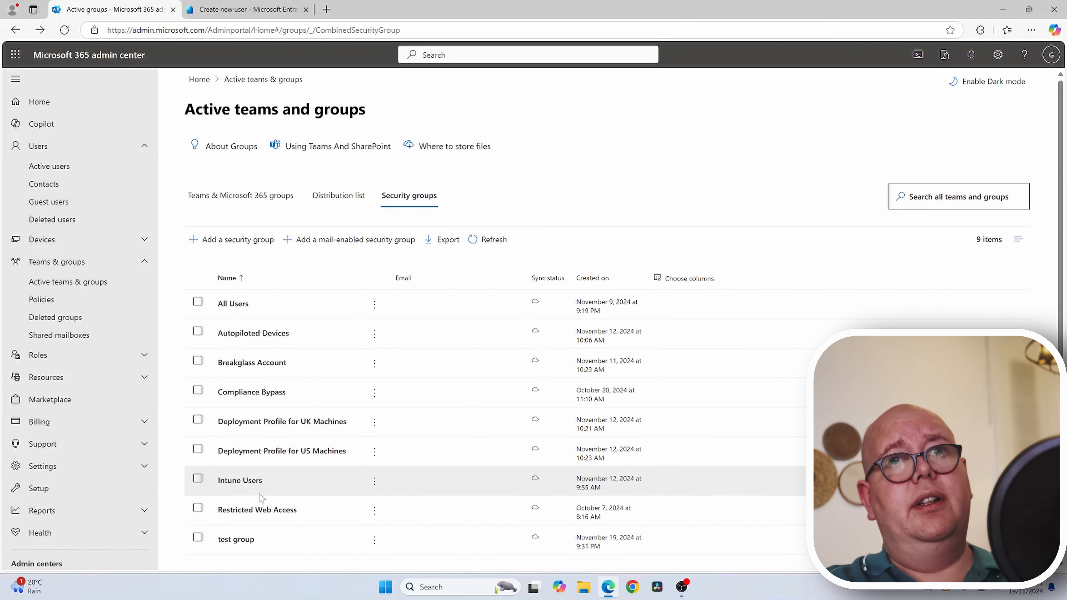
- Check test group's Members tab shows no owners or members, then switch to the Entra browser tab
click(236, 540)
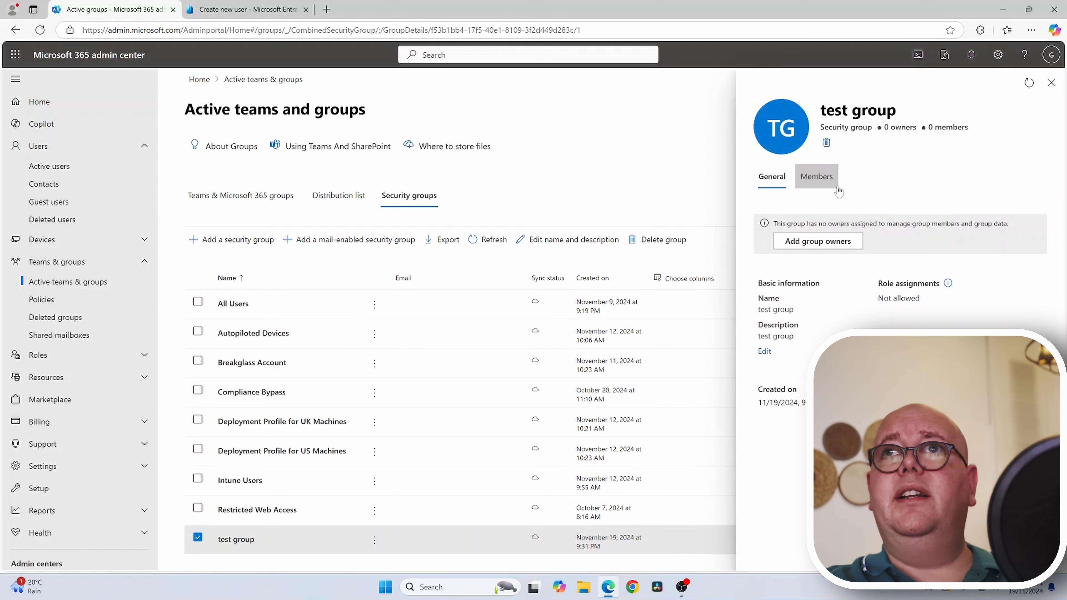
click(823, 185)
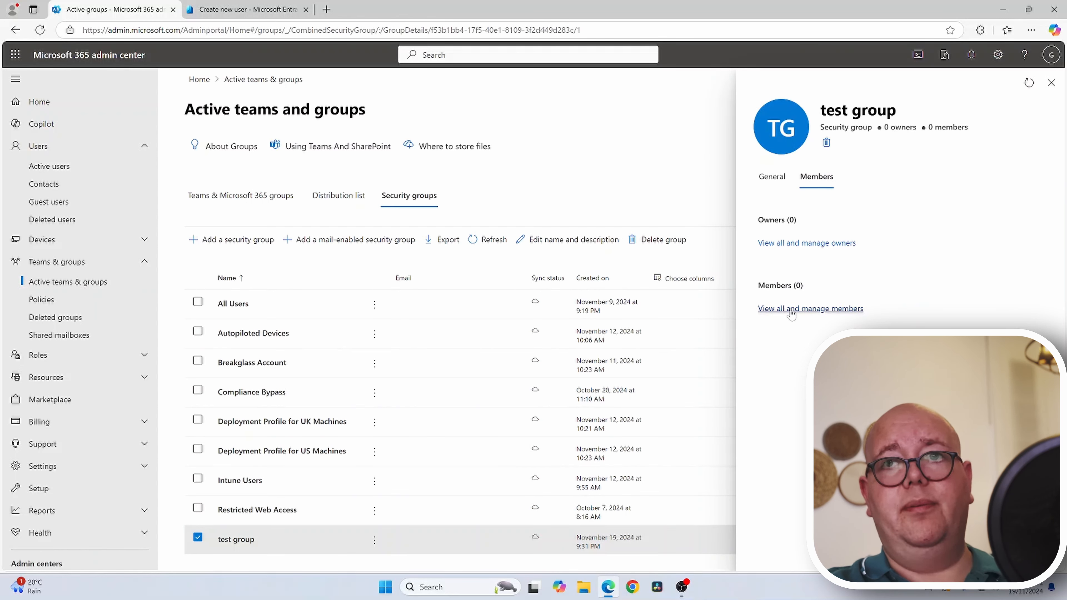
click(781, 185)
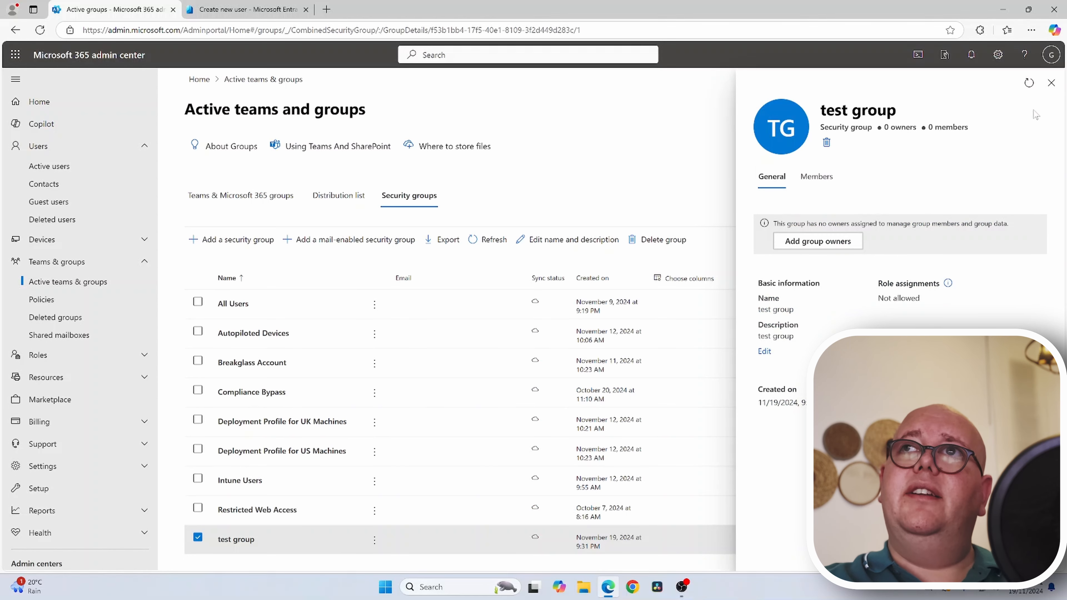
click(1051, 83)
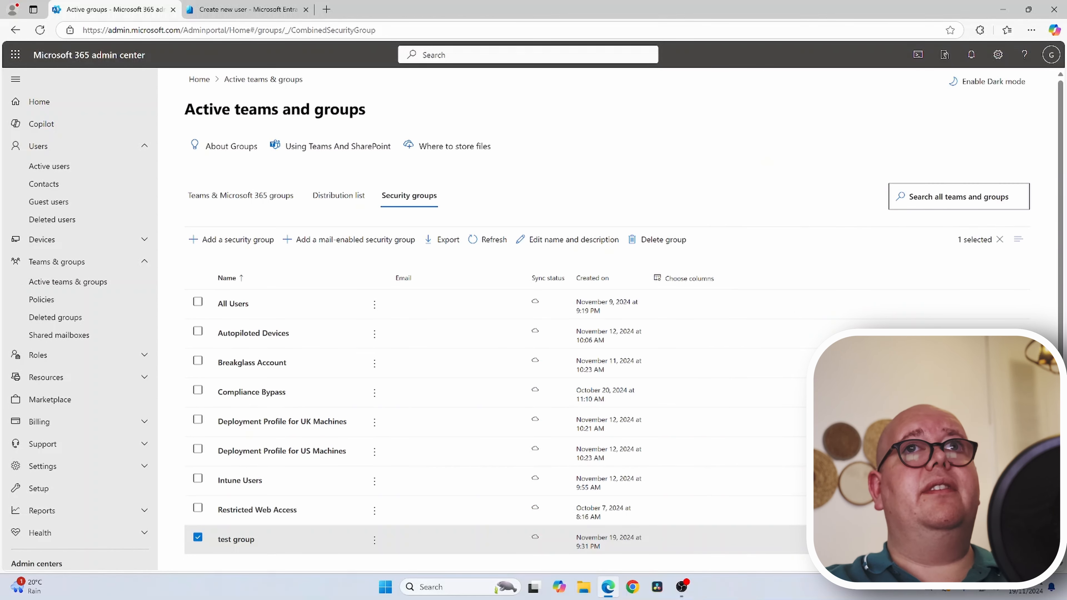
click(251, 9)
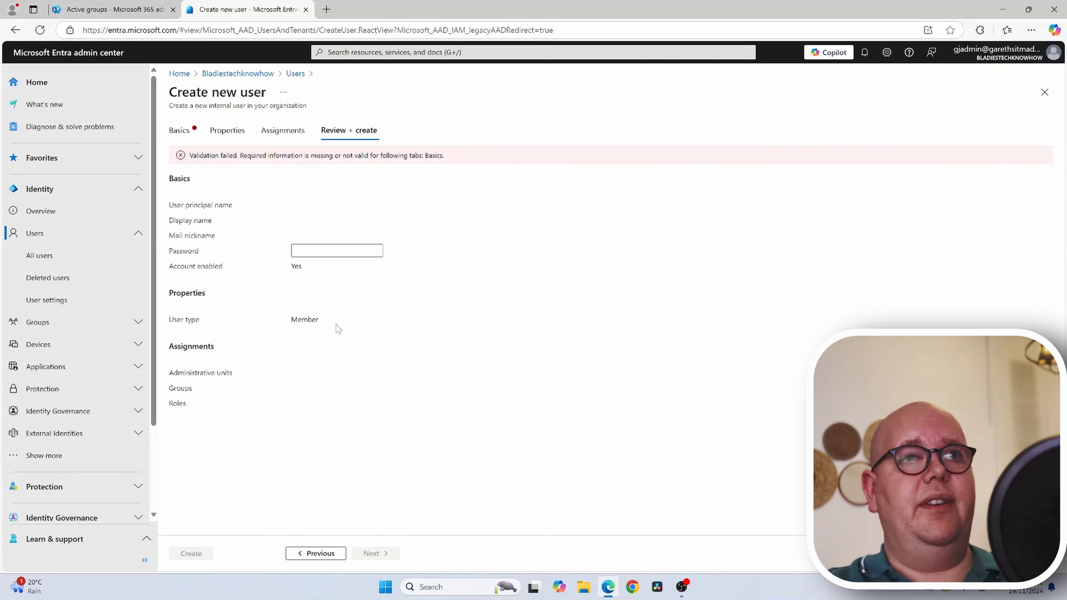
- Expand Groups in Entra's navigation and open All groups, listing 11 groups including test group
click(59, 327)
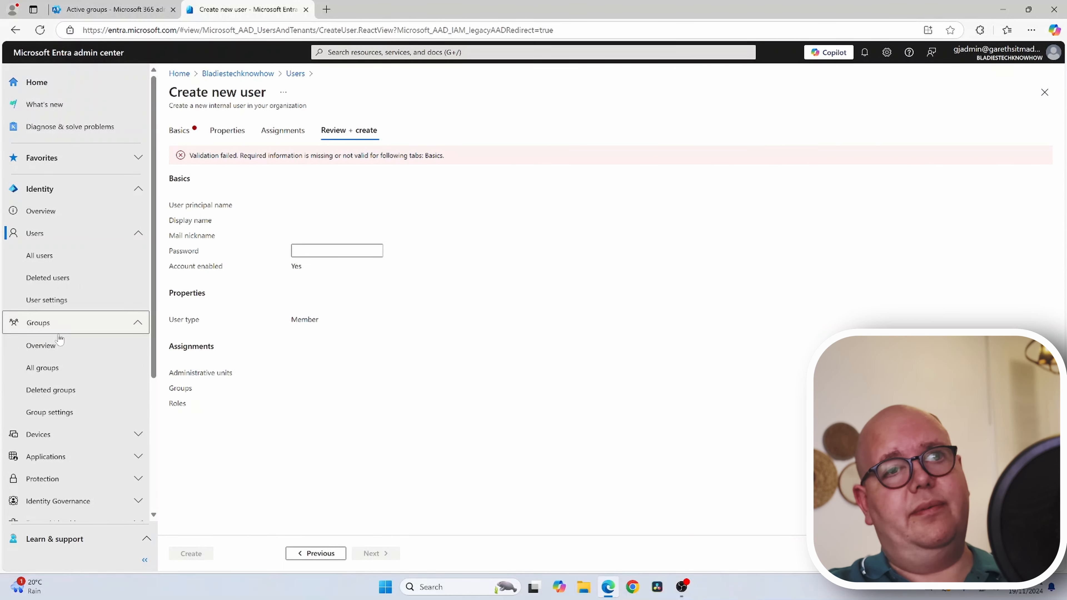
click(51, 368)
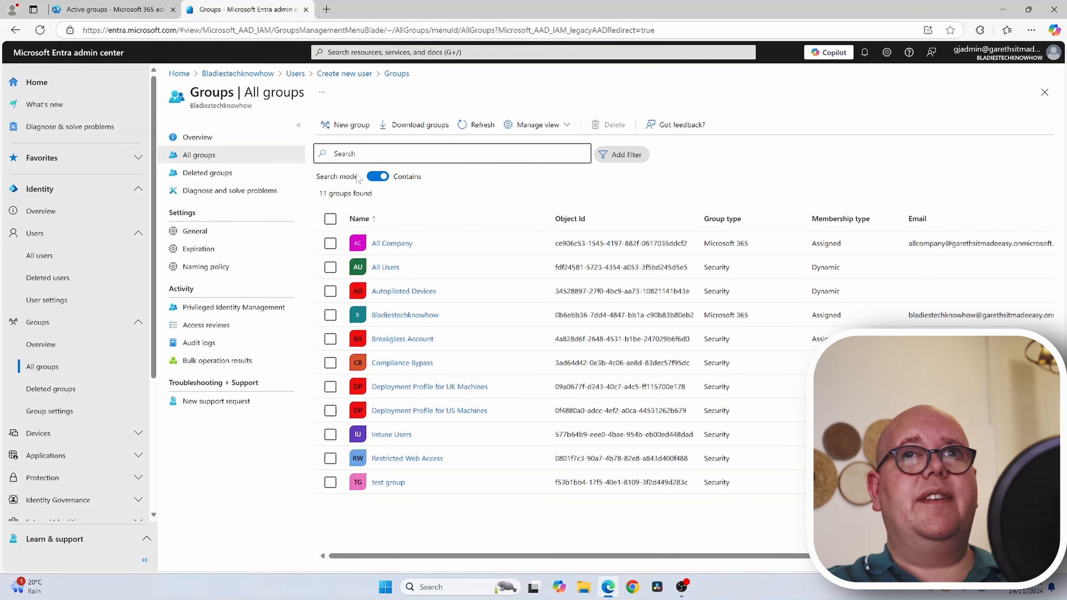
- Set up a Security group 'test group 2' with Dynamic User membership and open the dynamic query editor
click(349, 125)
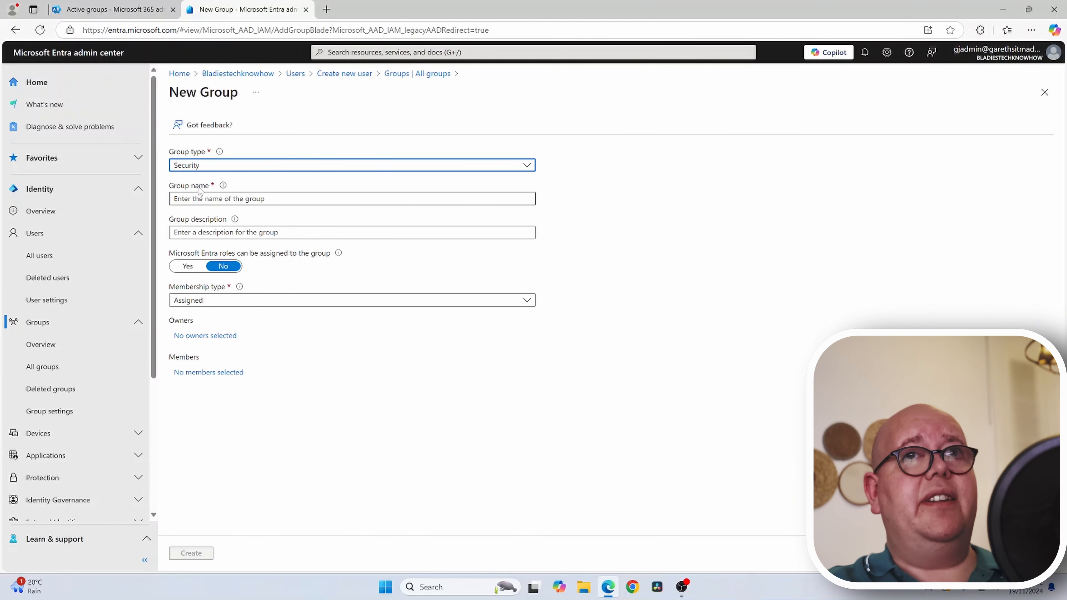
click(192, 167)
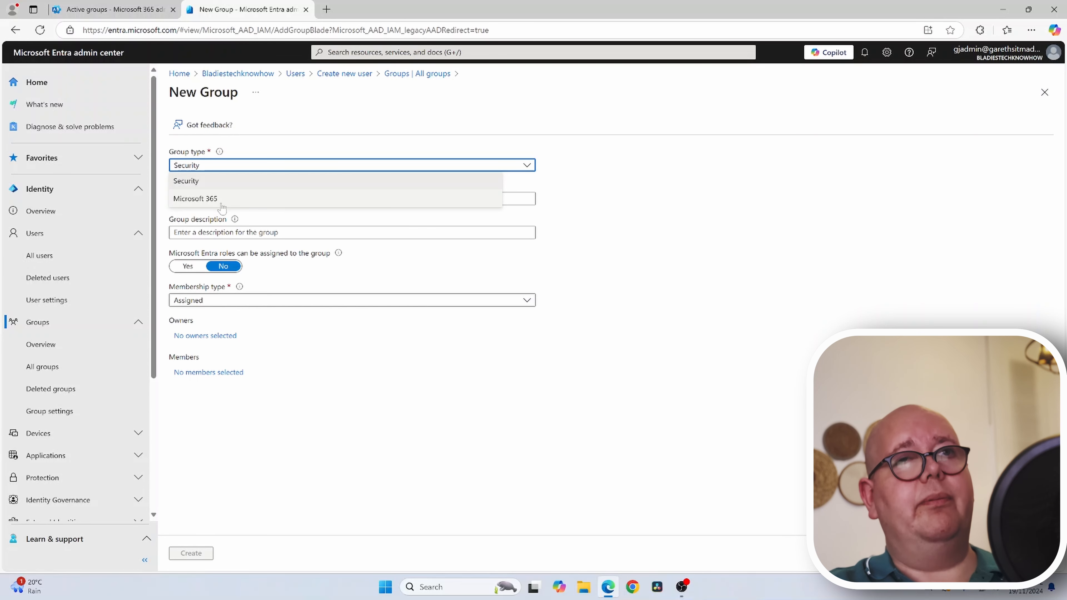
click(311, 127)
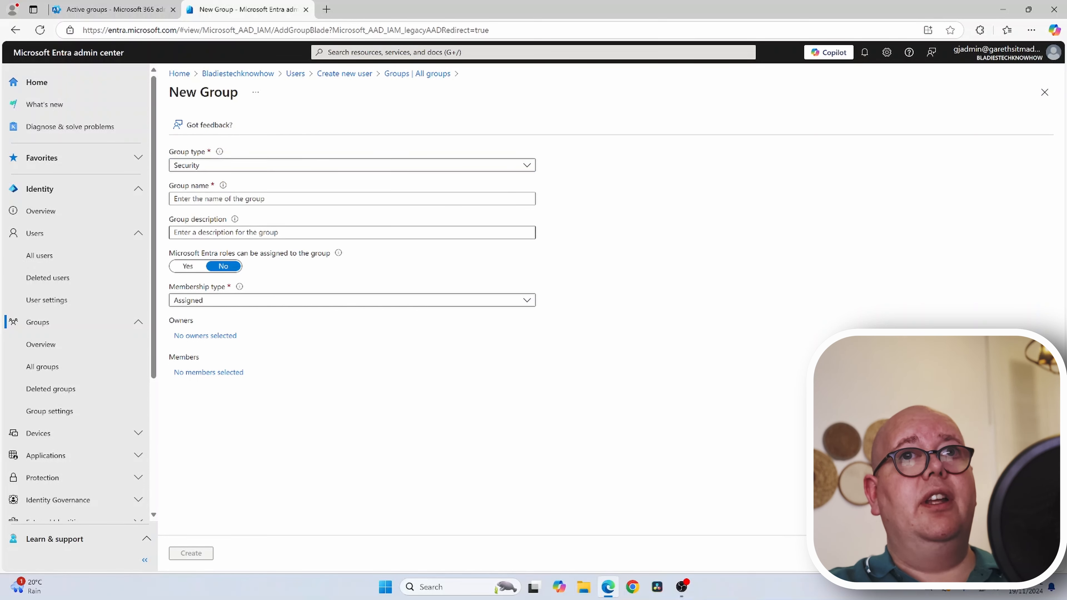
click(187, 199)
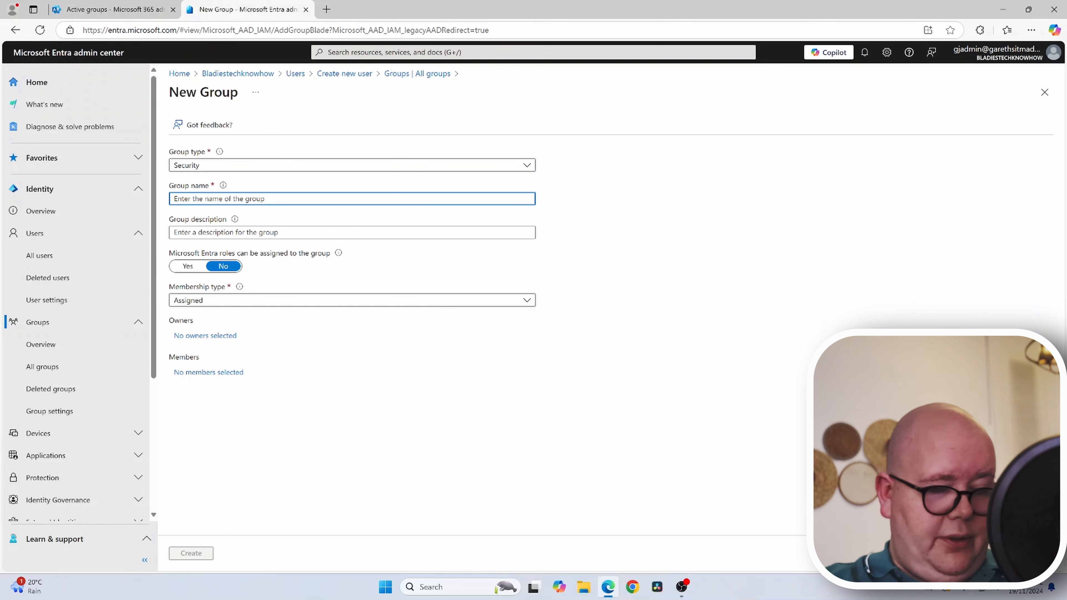
text(test group 2)
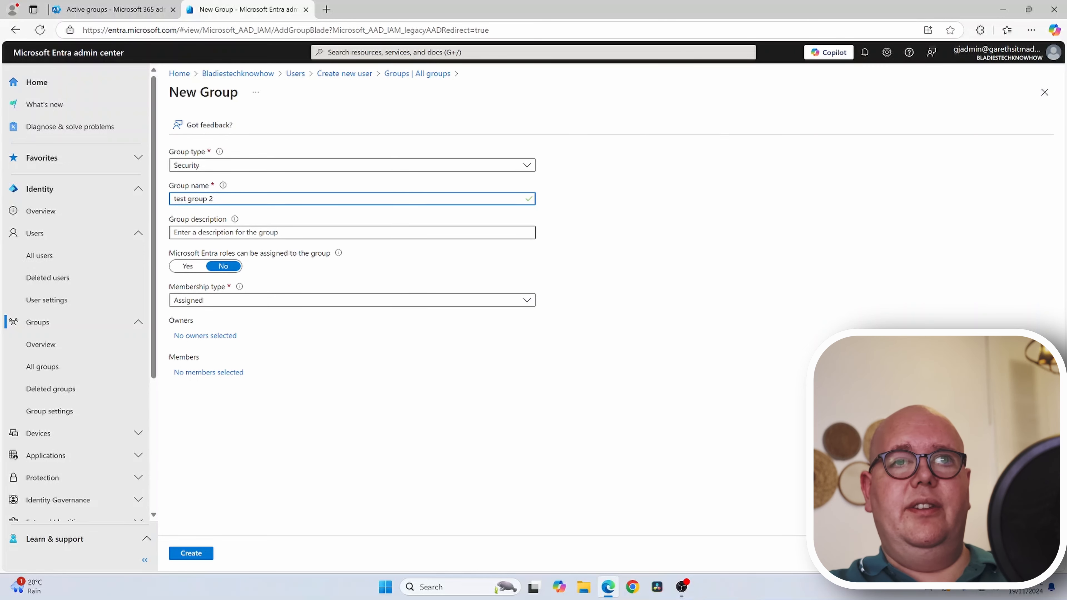
click(239, 301)
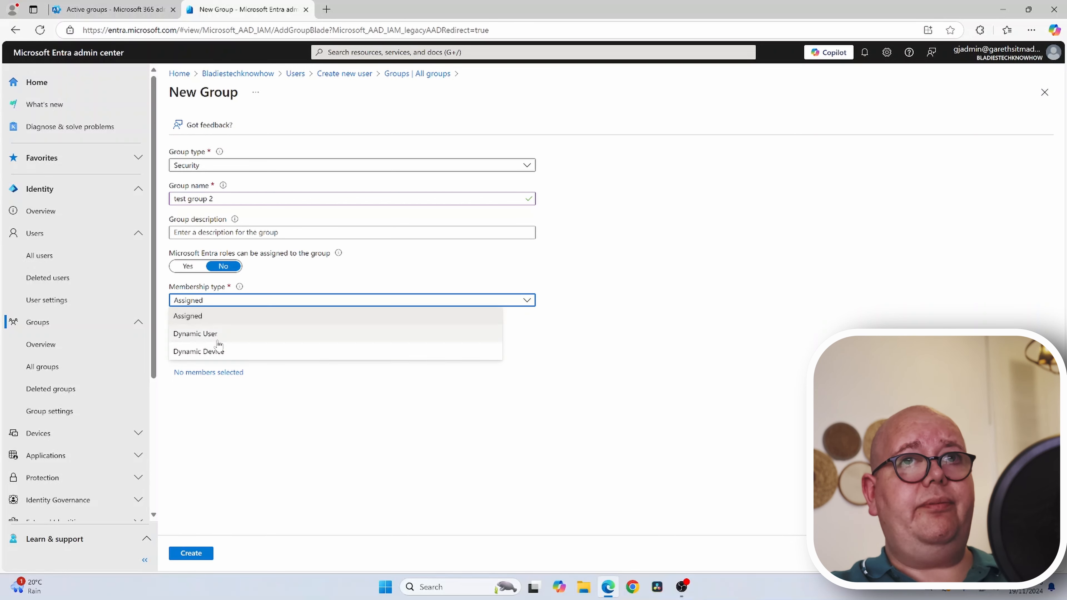
click(195, 334)
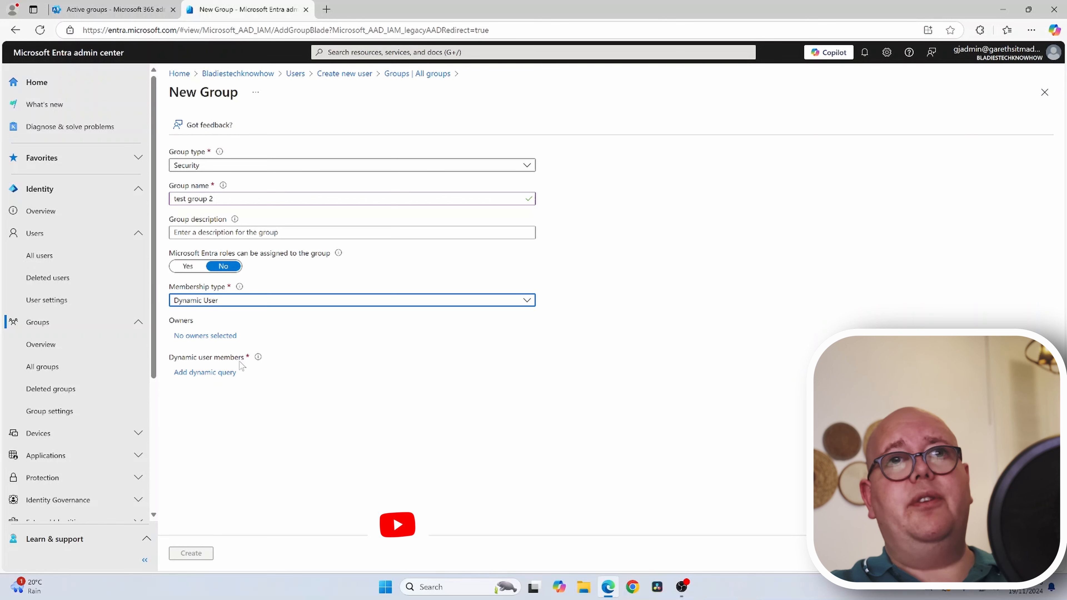
click(204, 373)
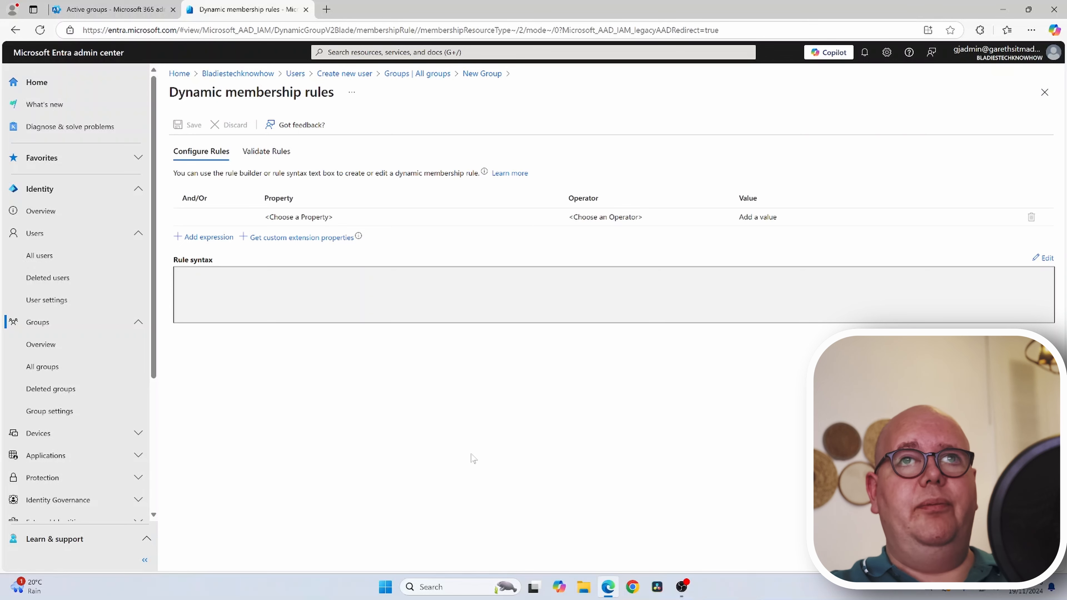
- Build the rule country Equals 'United Kingdom' and switch to Validate Rules
click(347, 223)
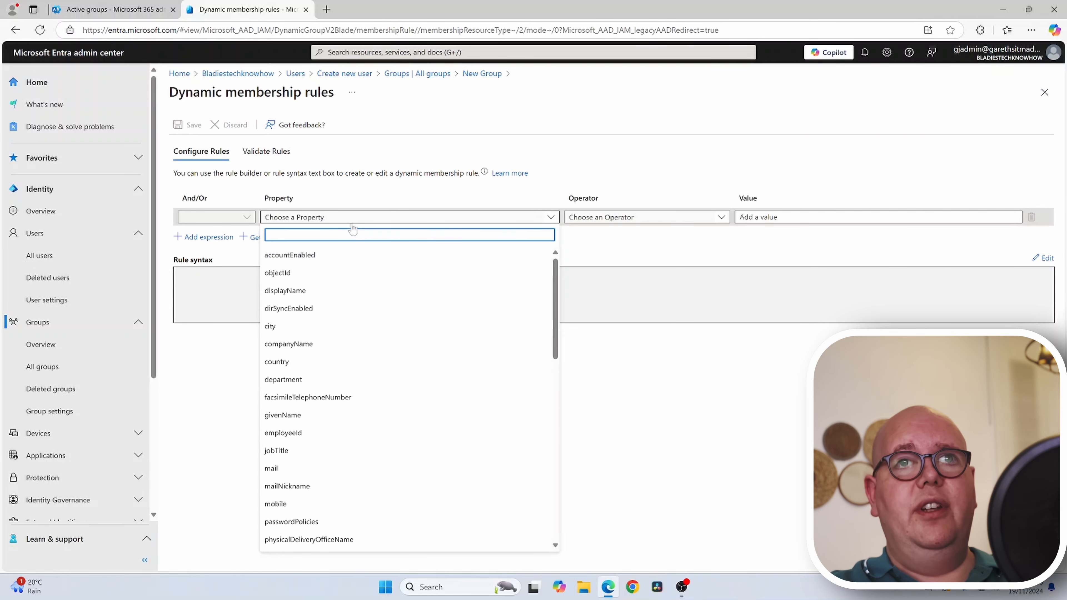
click(327, 362)
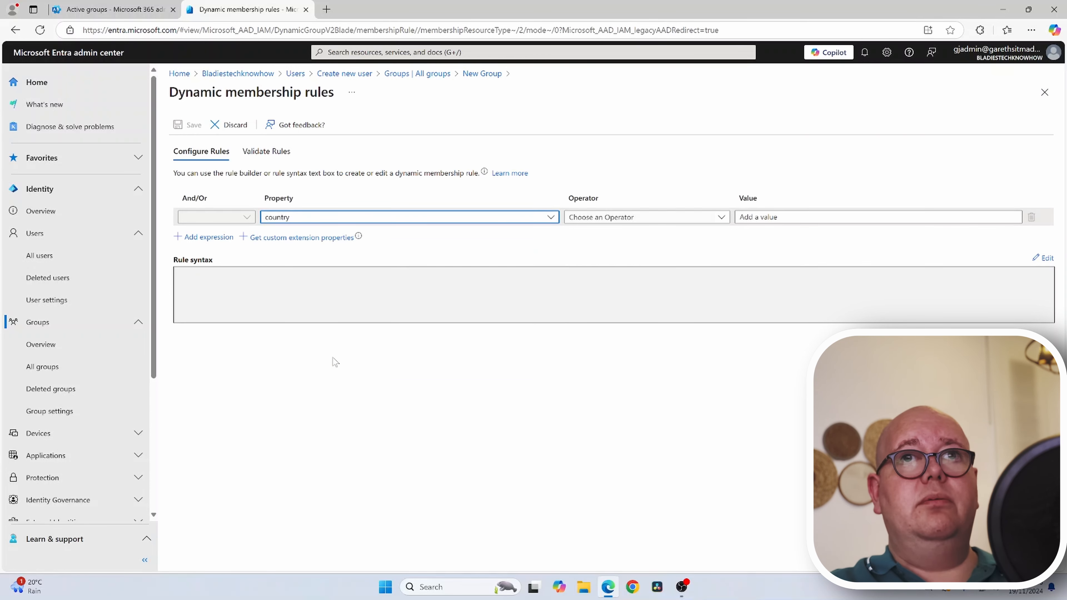
click(608, 218)
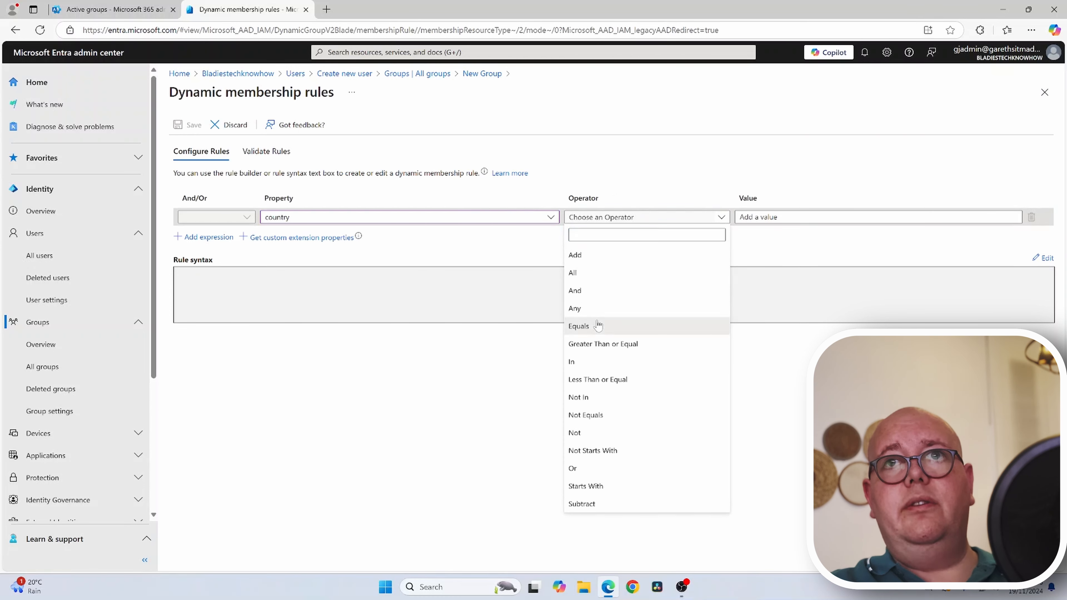
click(588, 326)
click(763, 219)
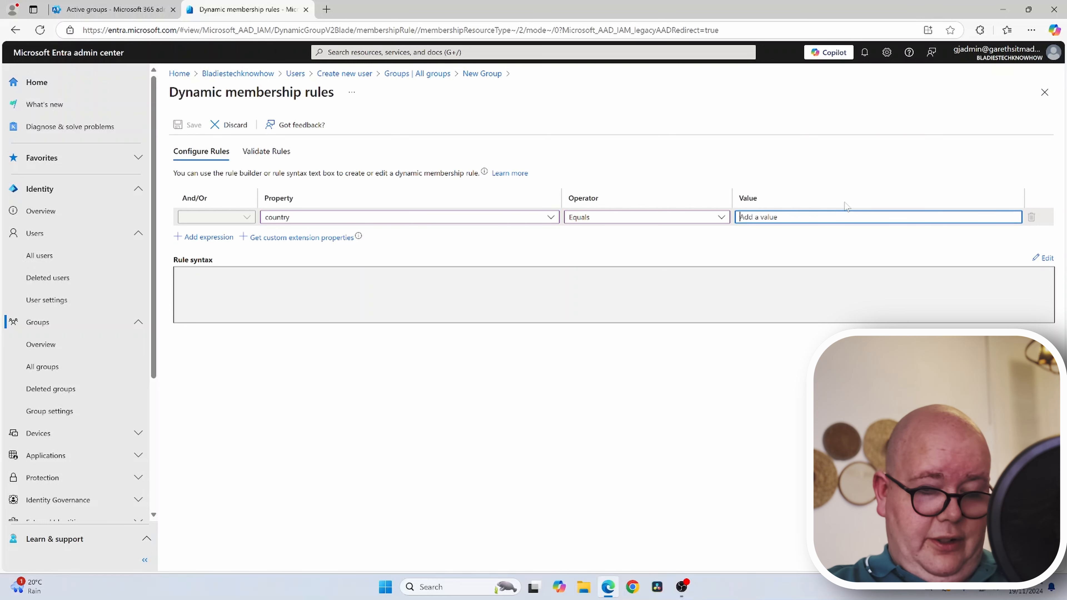
text(United Kingdom)
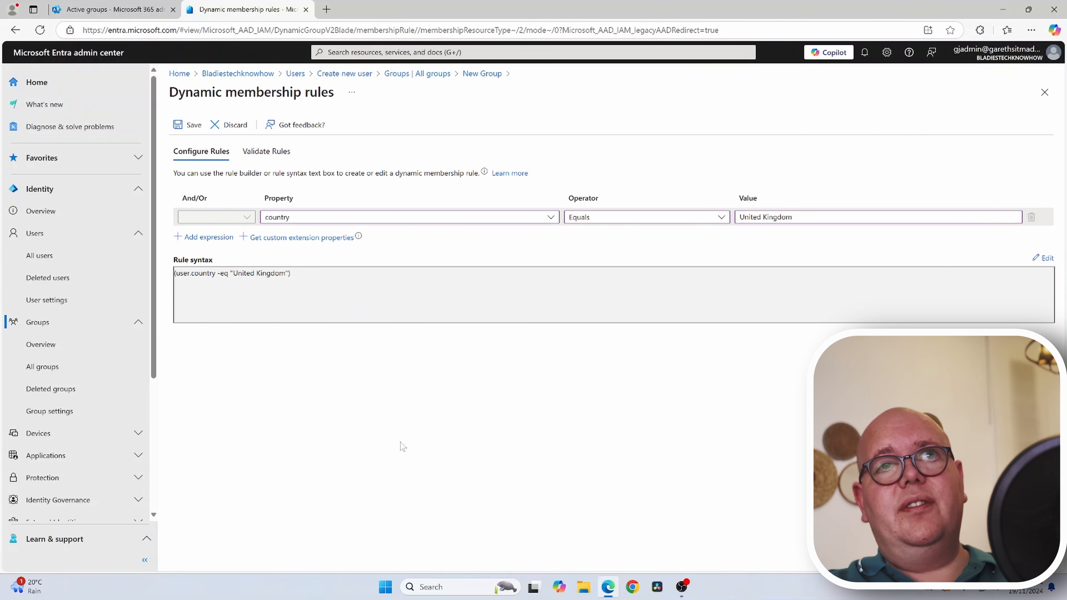
click(266, 151)
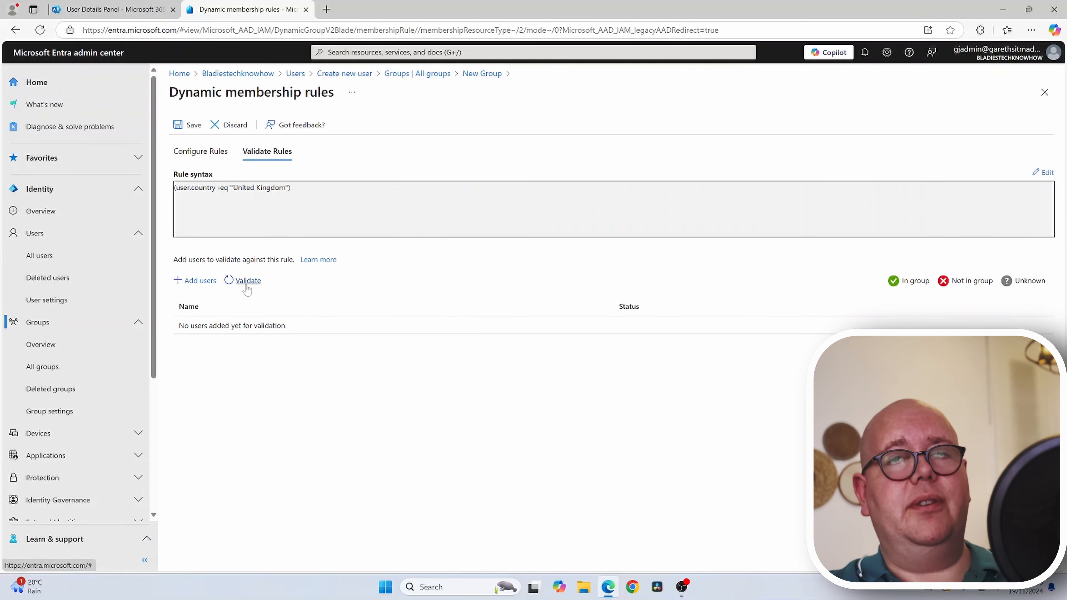
- Validate the rule against one chosen user and check their country matches United Kingdom
click(194, 280)
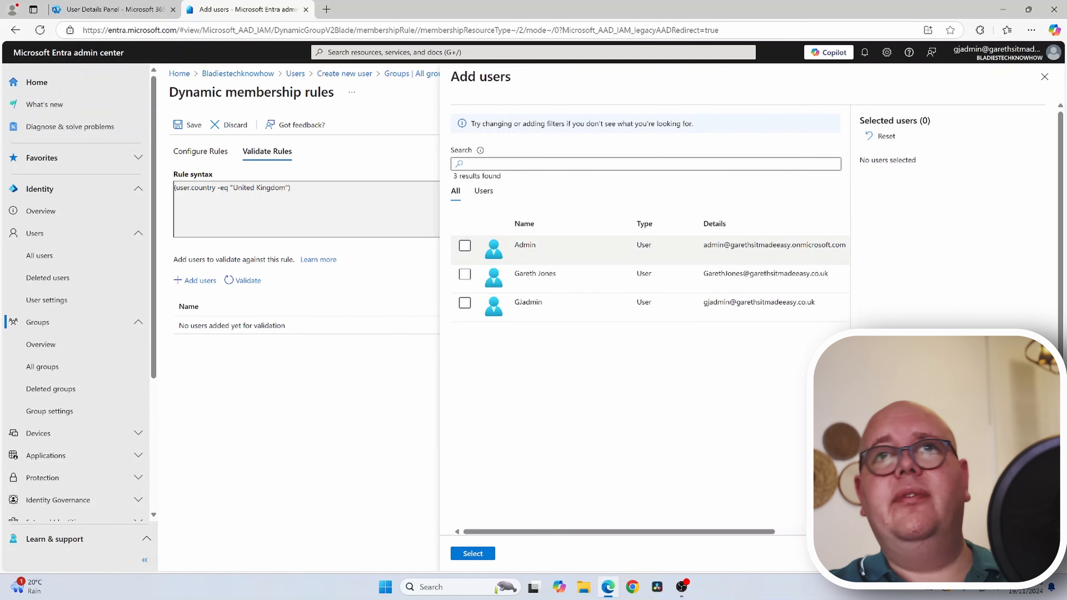
click(464, 274)
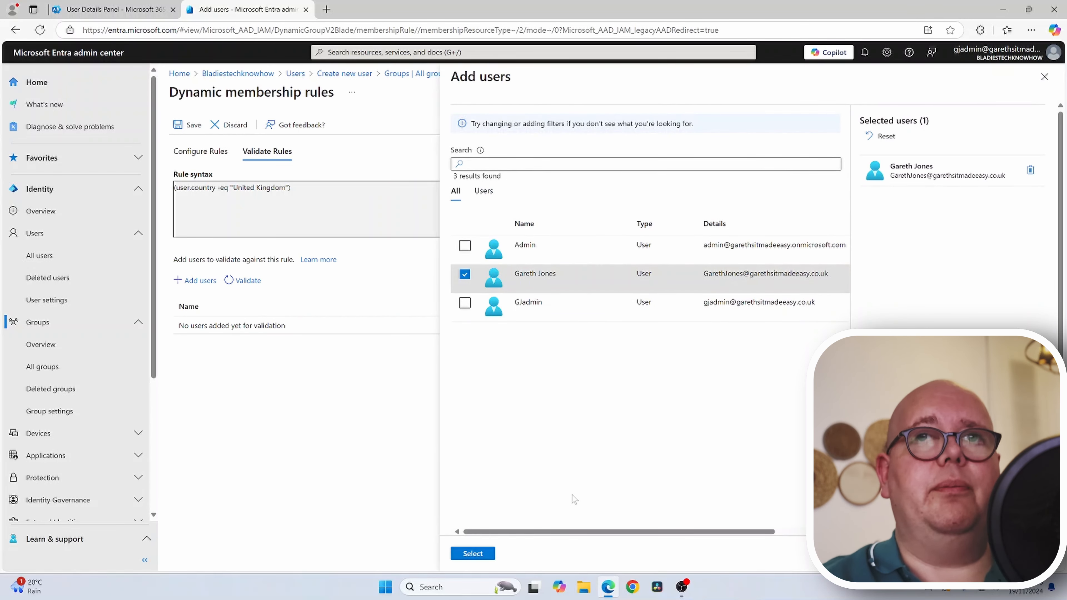
click(488, 554)
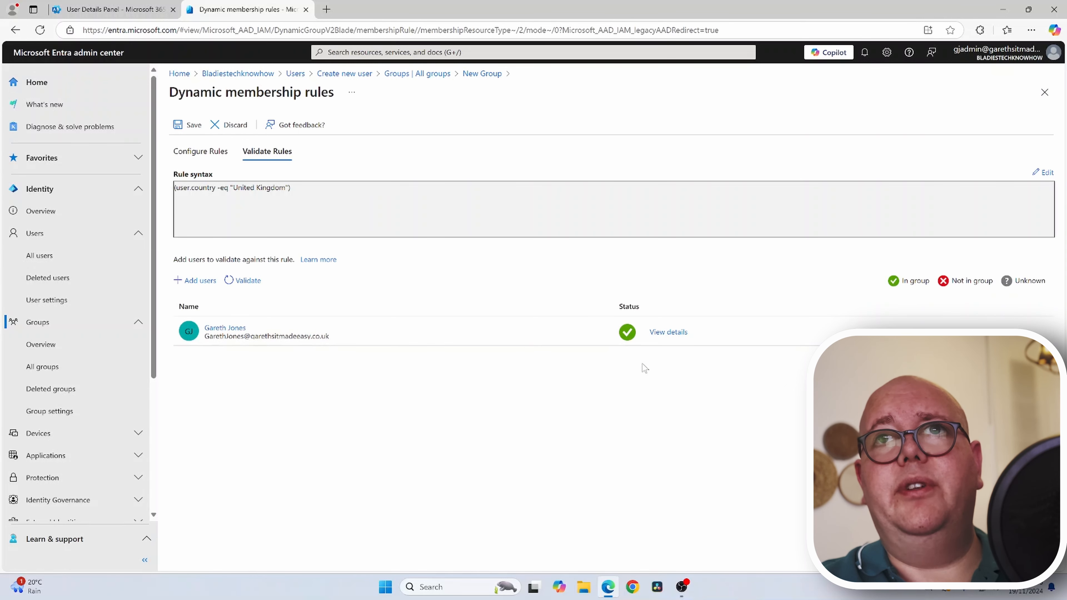
click(671, 333)
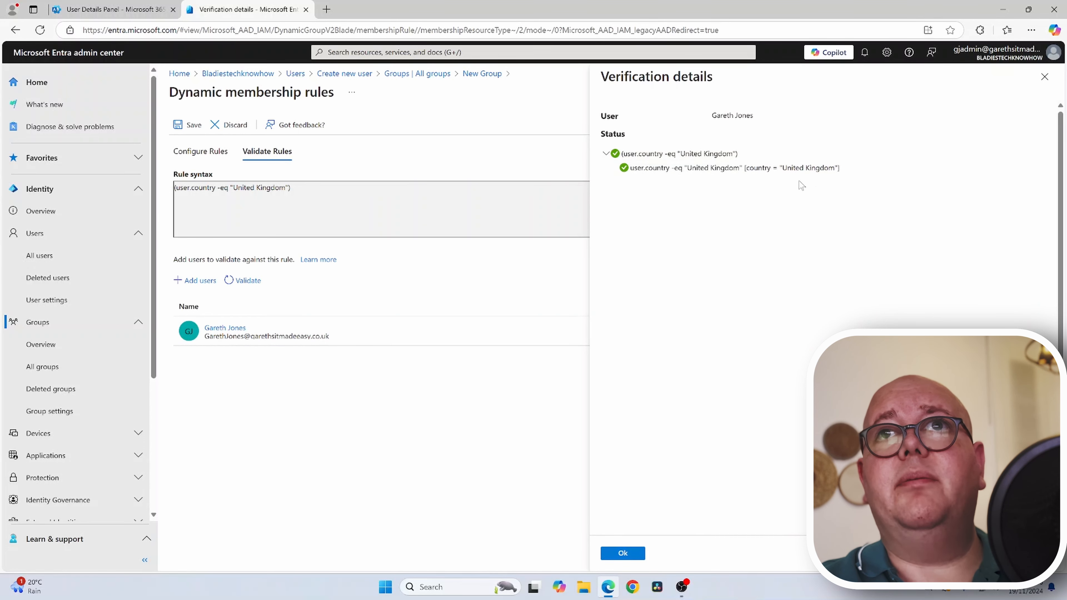
click(1045, 76)
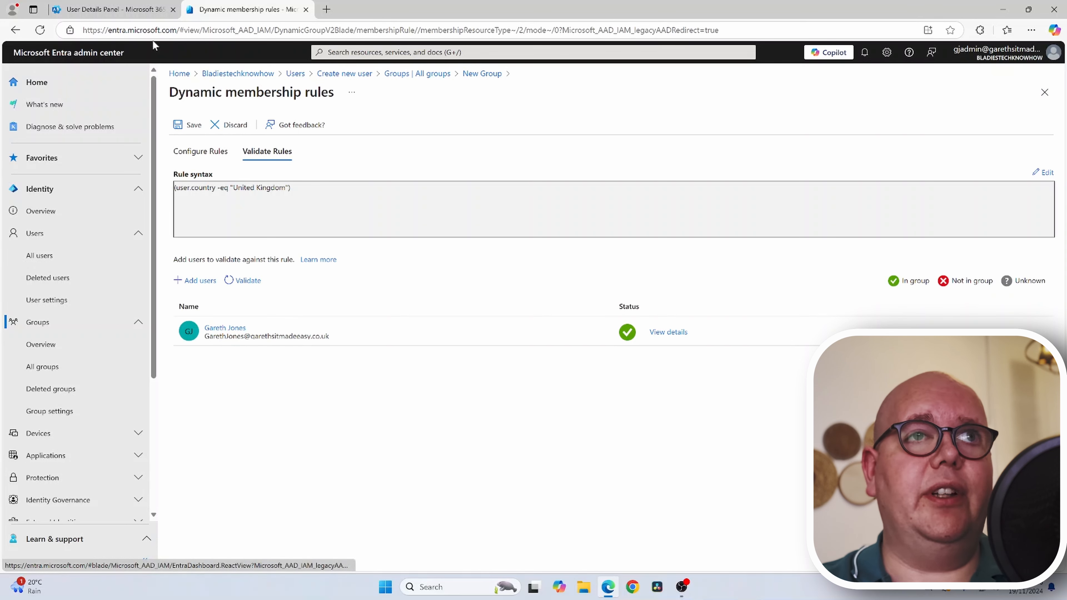
- Review the Deployment Profile for UK Machines dynamic rule, then close the Entra tab without saving
click(414, 74)
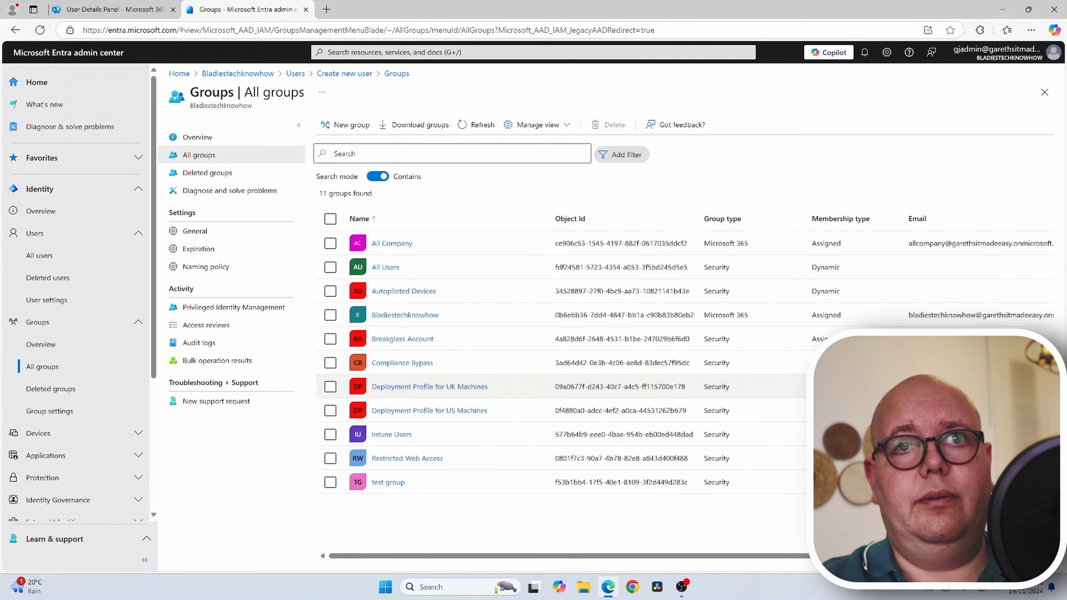
click(409, 388)
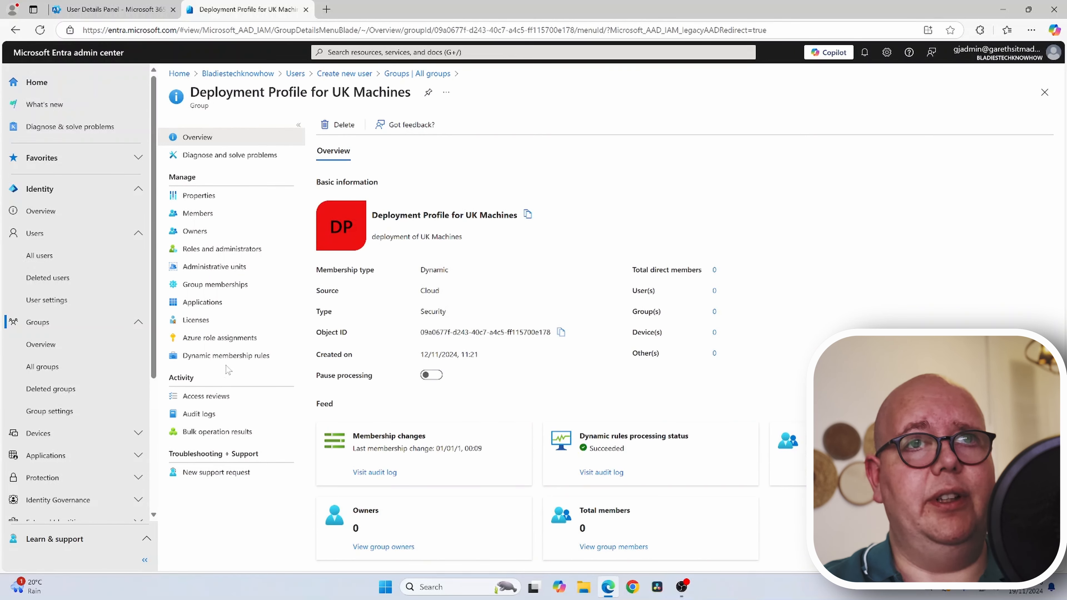
click(226, 355)
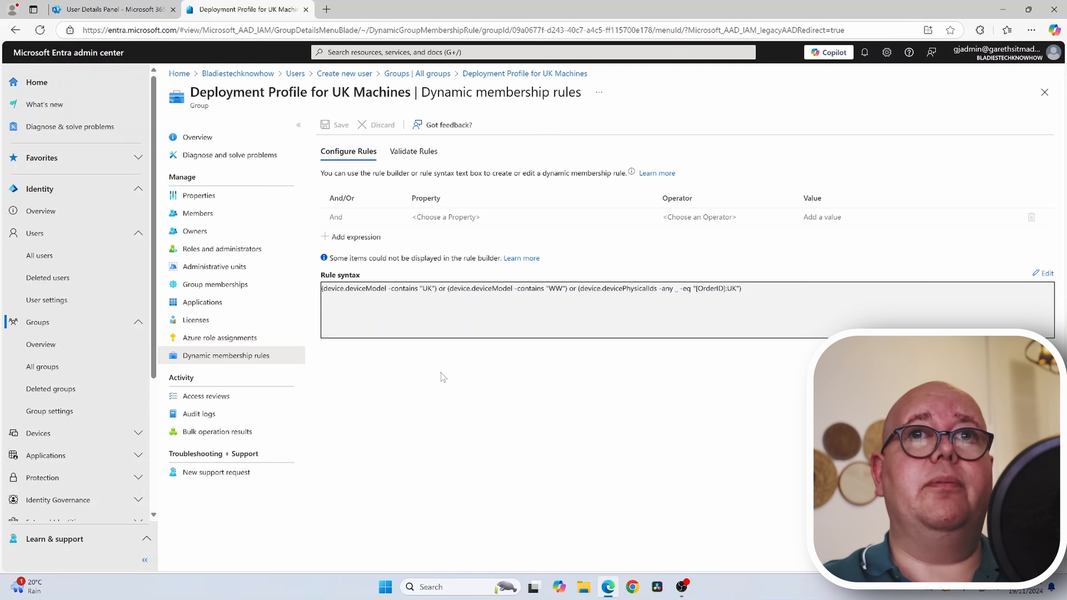
drag(441, 372, 440, 374)
click(370, 376)
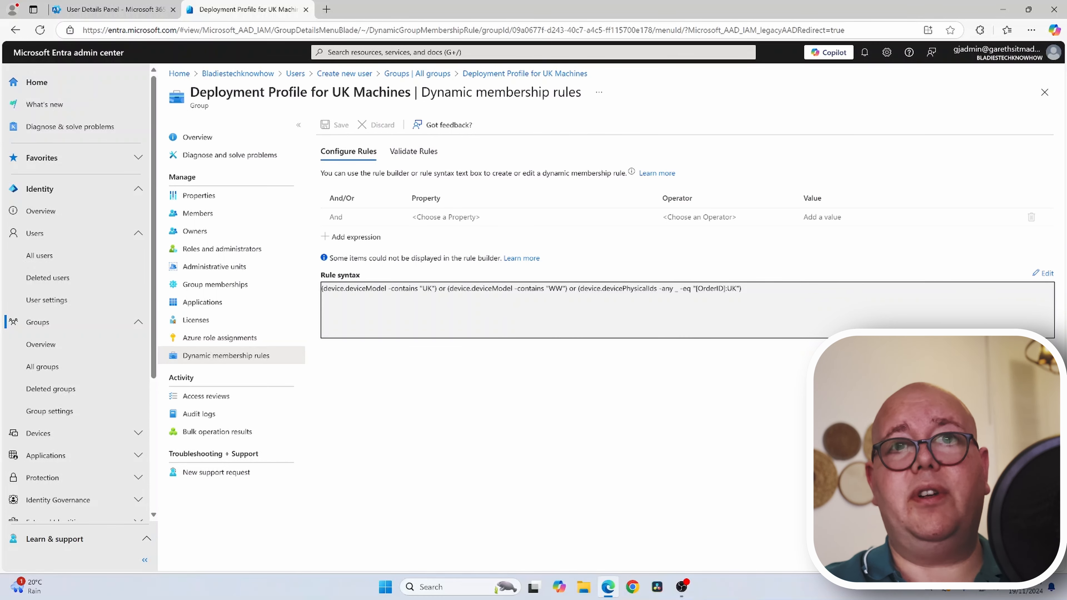
click(307, 9)
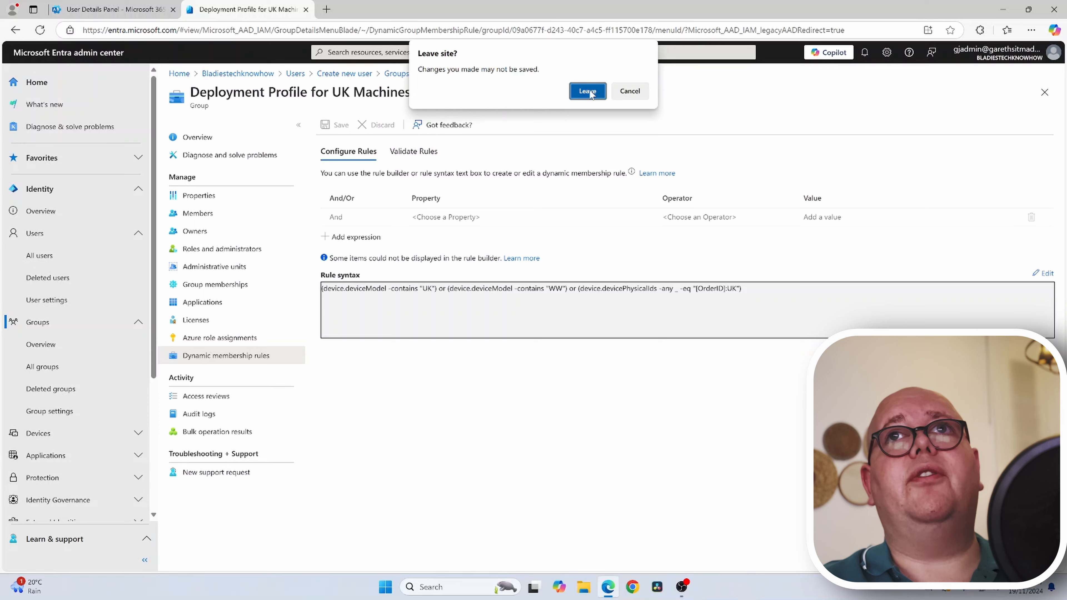
click(592, 90)
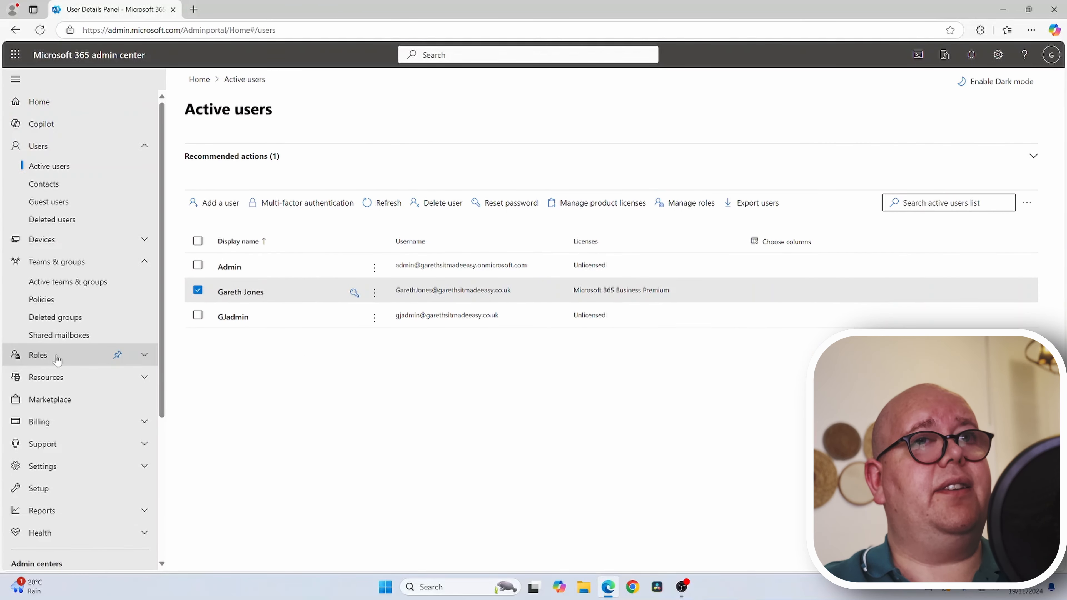
- Go to Billing > Licenses and view Microsoft 365 Business Premium's group licence assignments
scroll(57, 360, down, 3)
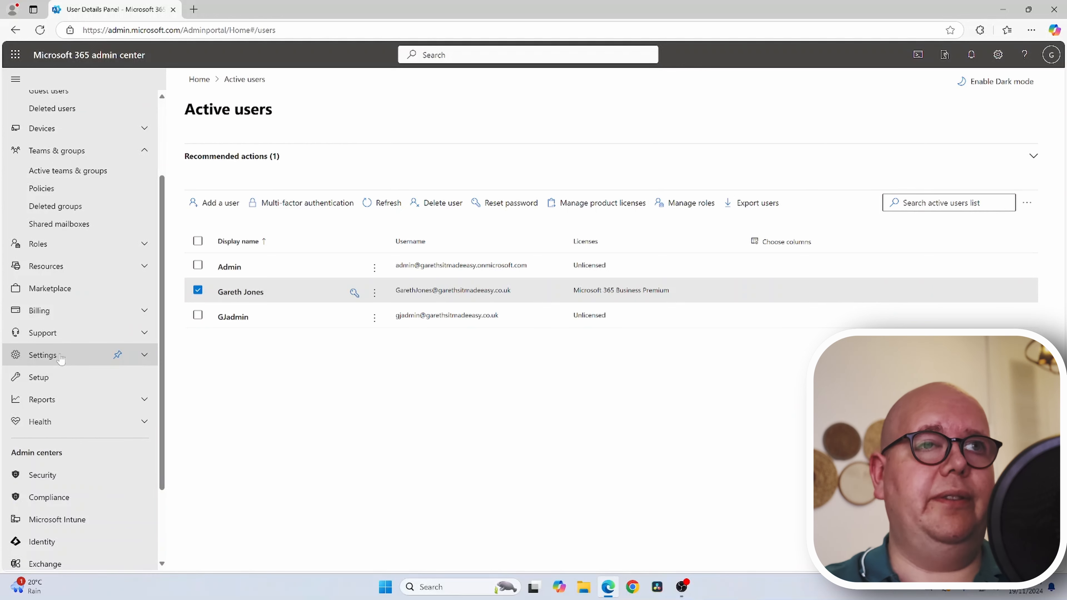
click(62, 312)
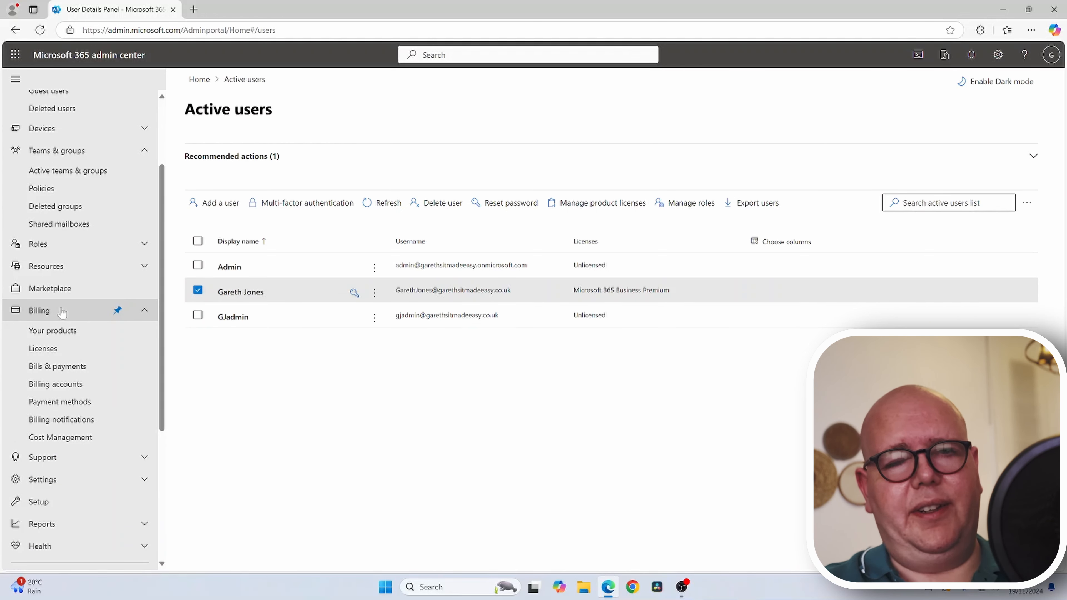
click(53, 357)
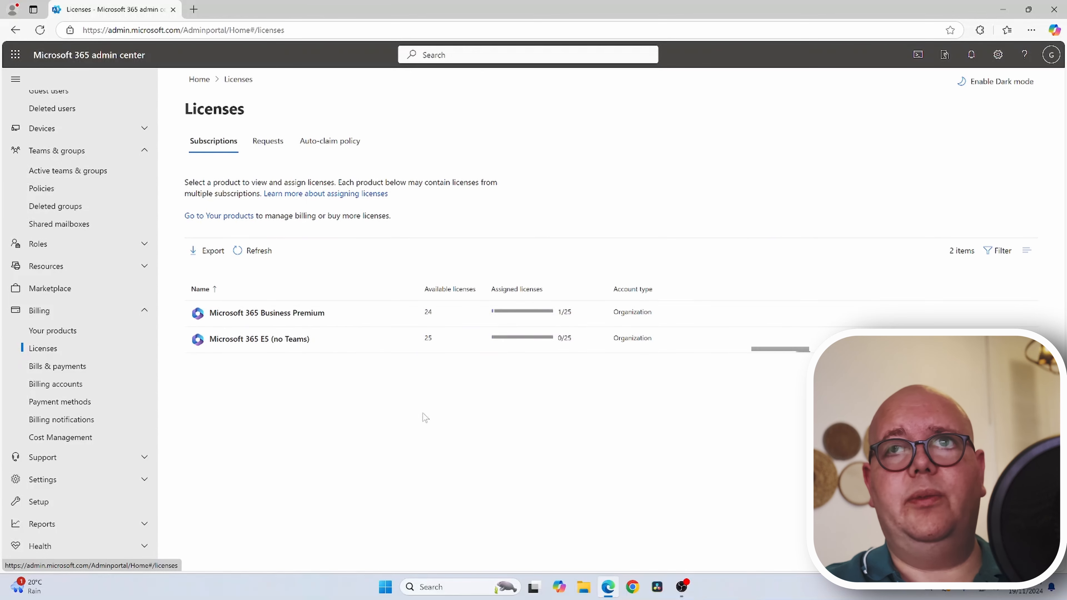
click(259, 313)
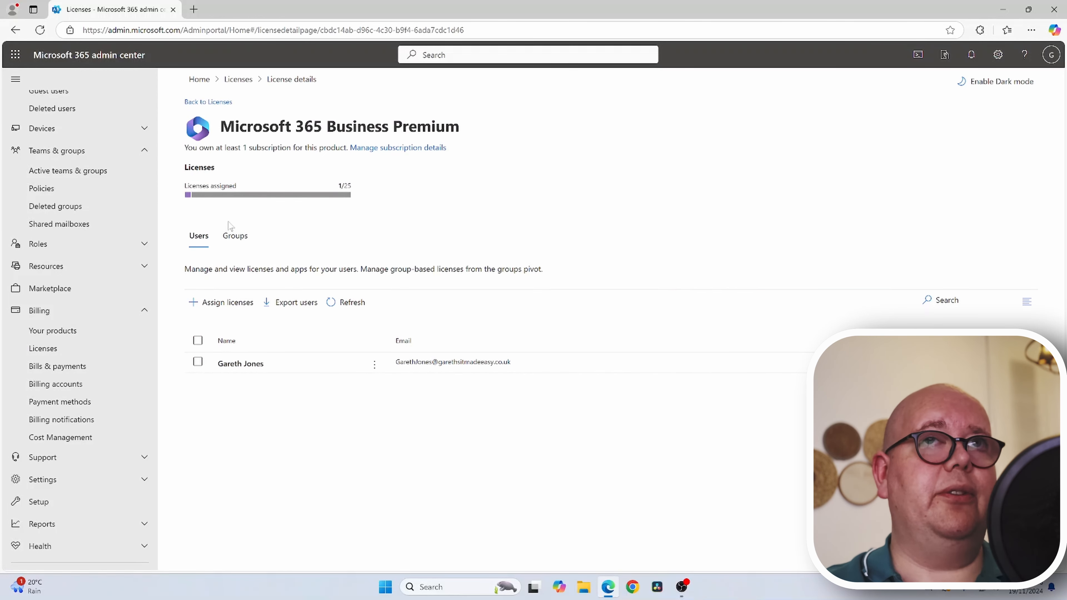
click(235, 235)
click(234, 309)
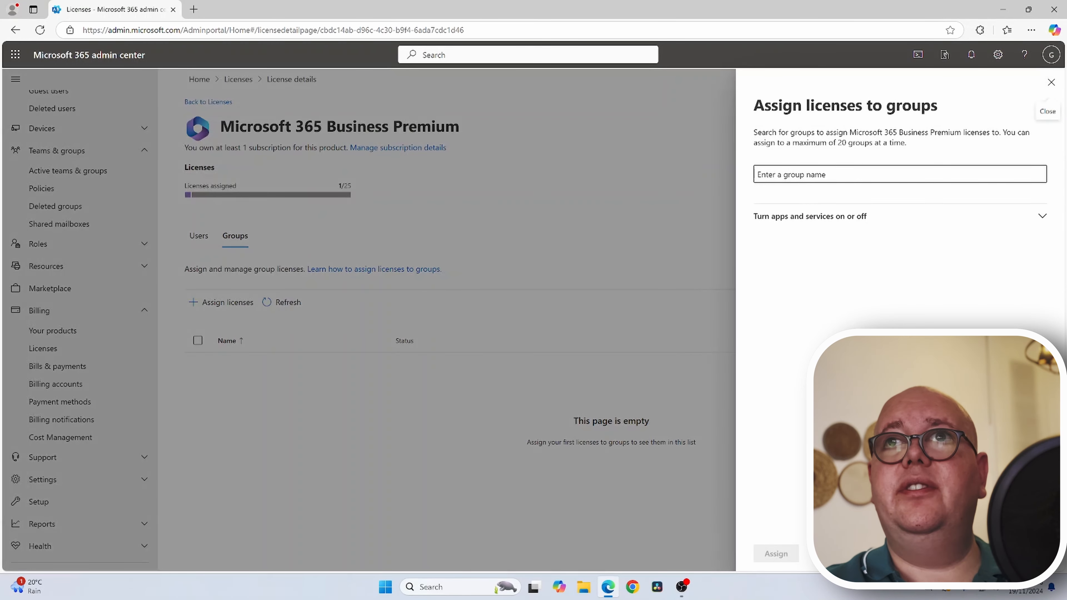
click(805, 175)
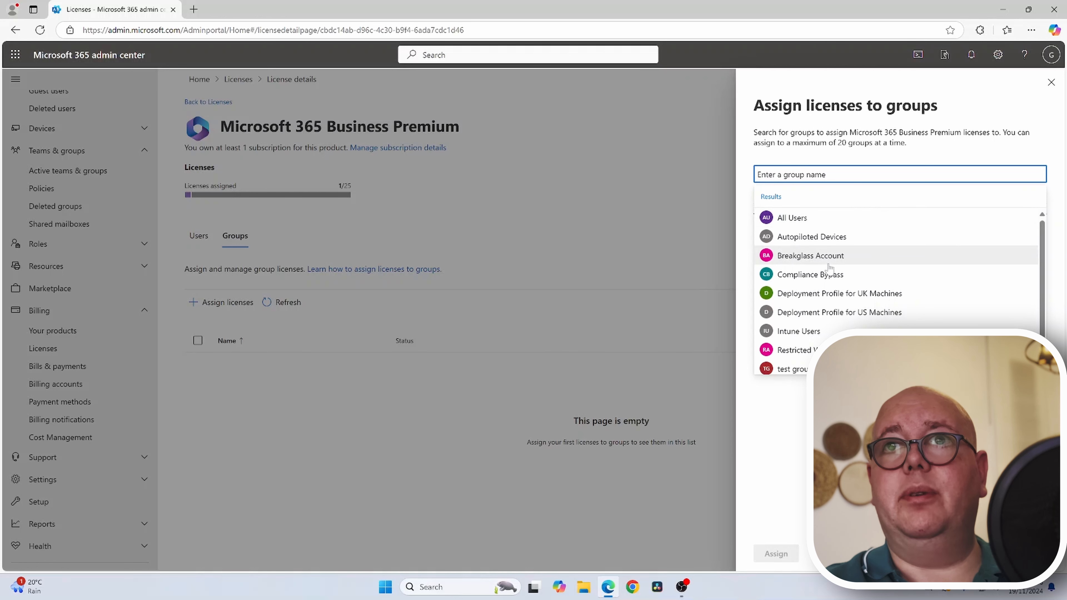
click(837, 259)
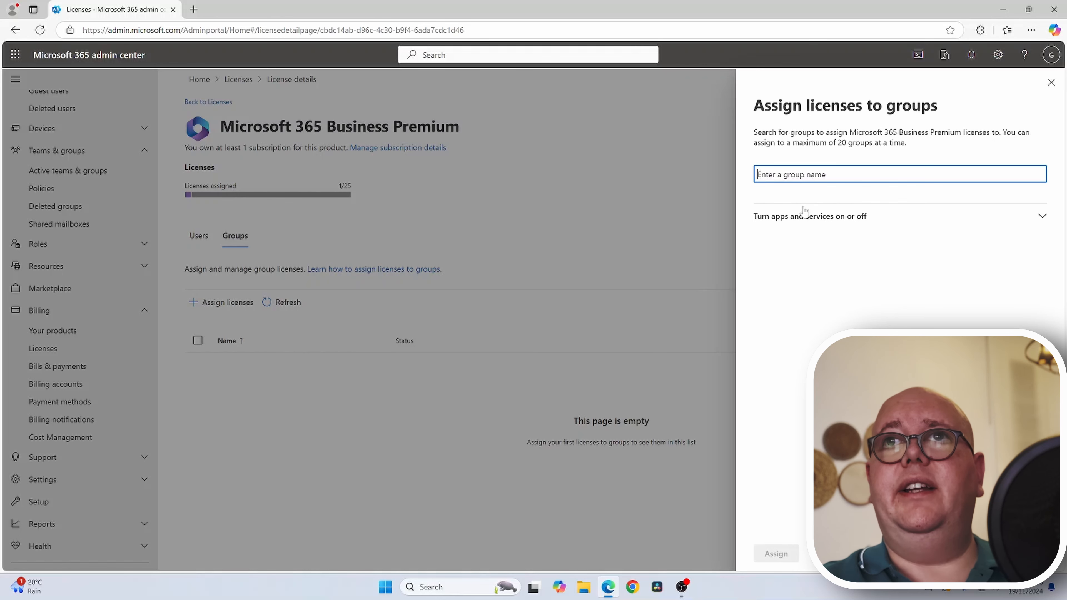
click(812, 175)
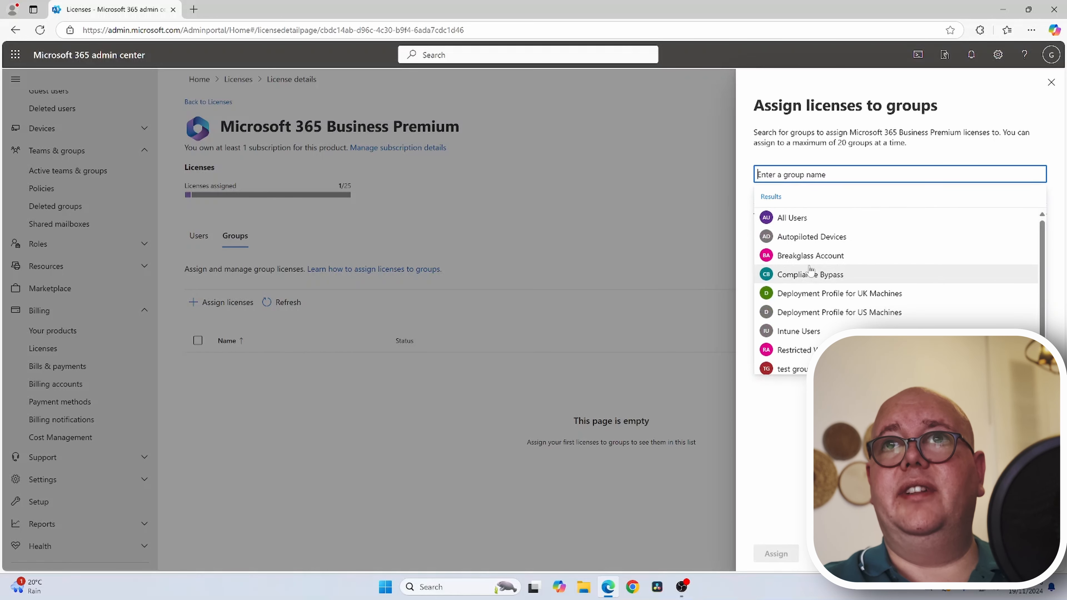
click(822, 399)
click(814, 225)
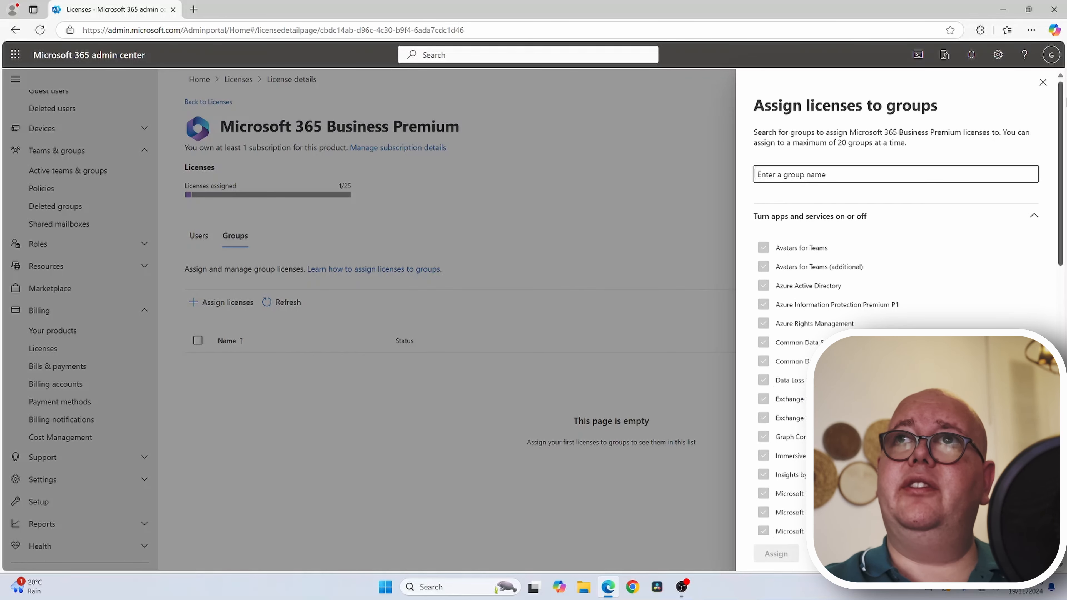
click(1043, 83)
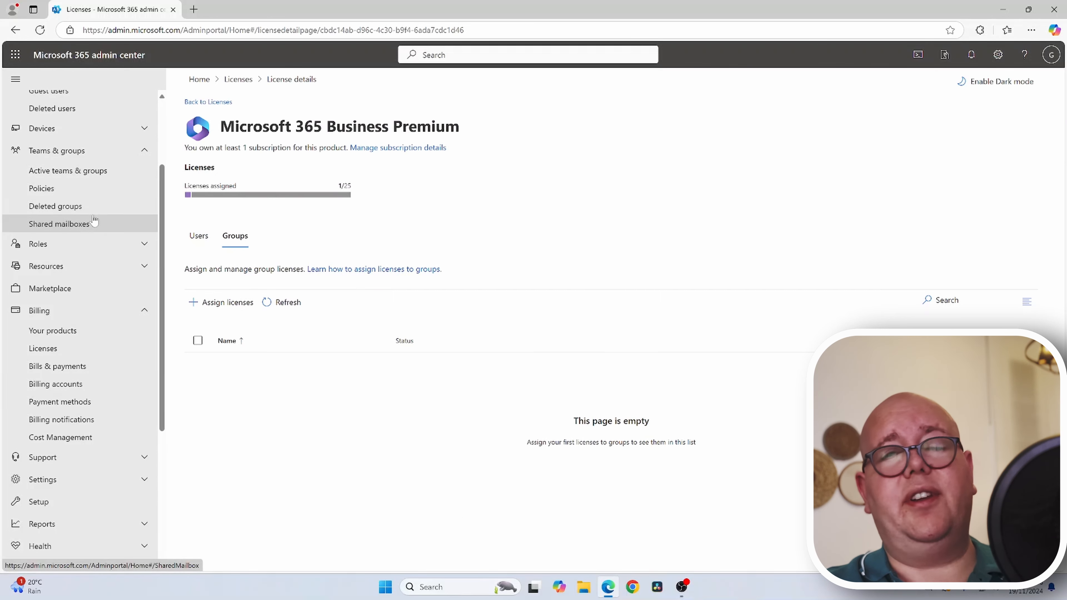
- Name the new Microsoft 365 group 'test group 1' and assign one user as owner
click(67, 170)
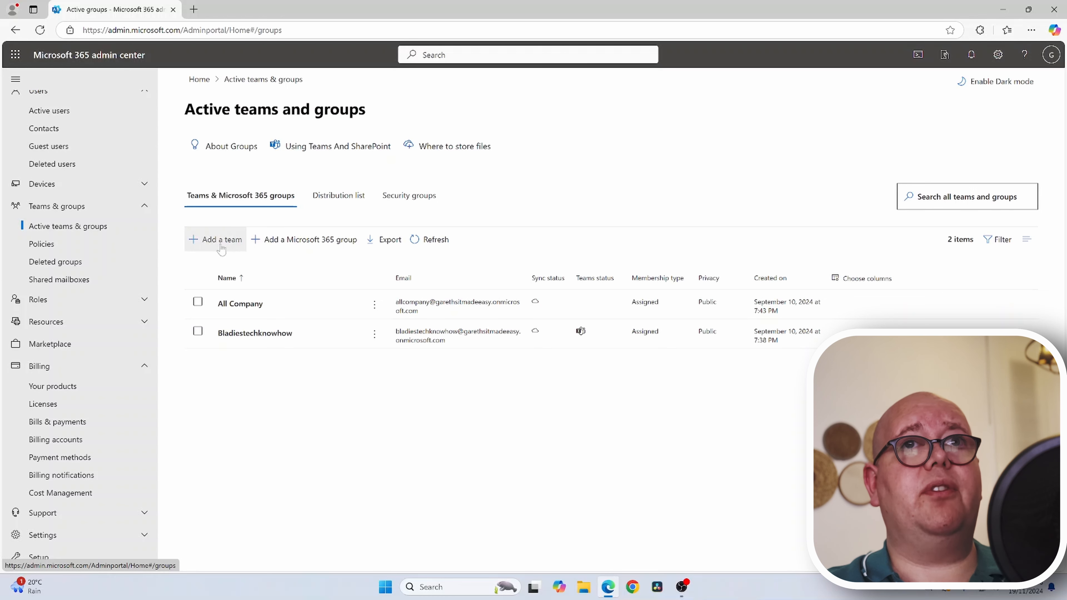
click(282, 246)
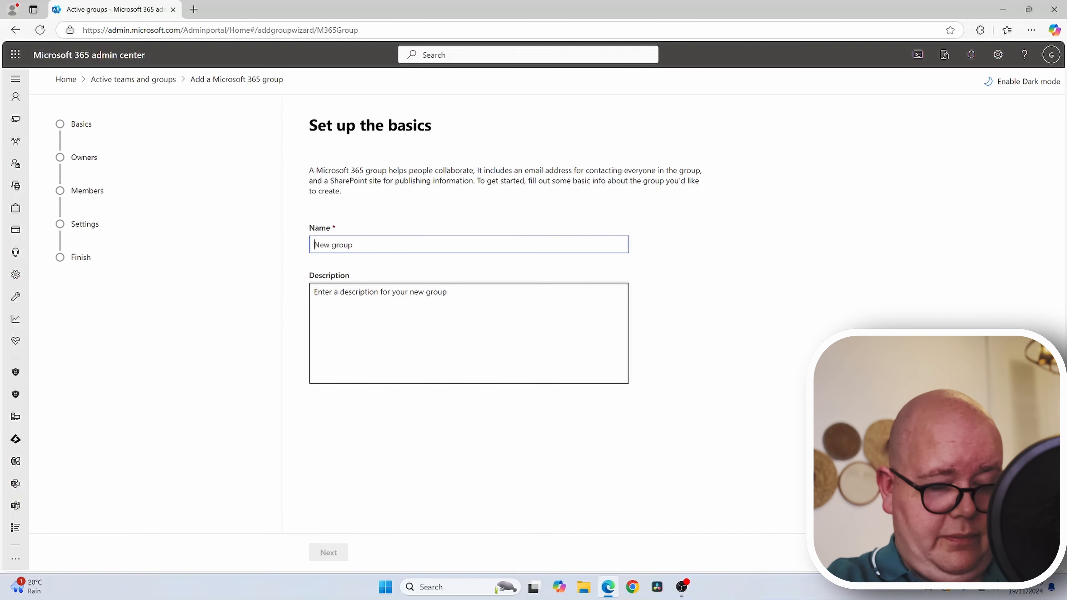
text(test group 1)
click(329, 552)
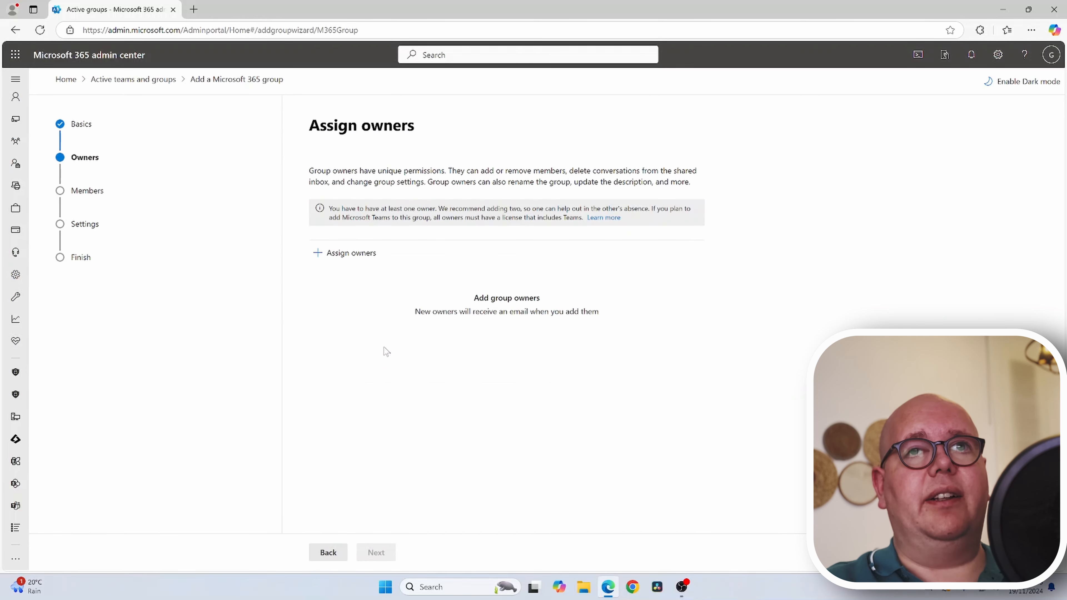
click(342, 254)
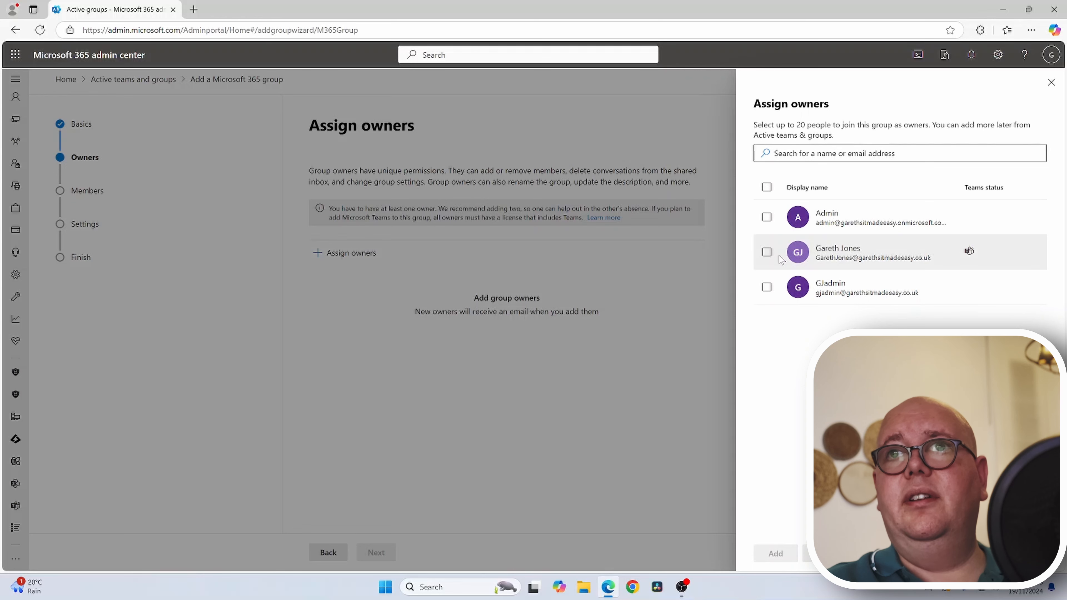
click(767, 252)
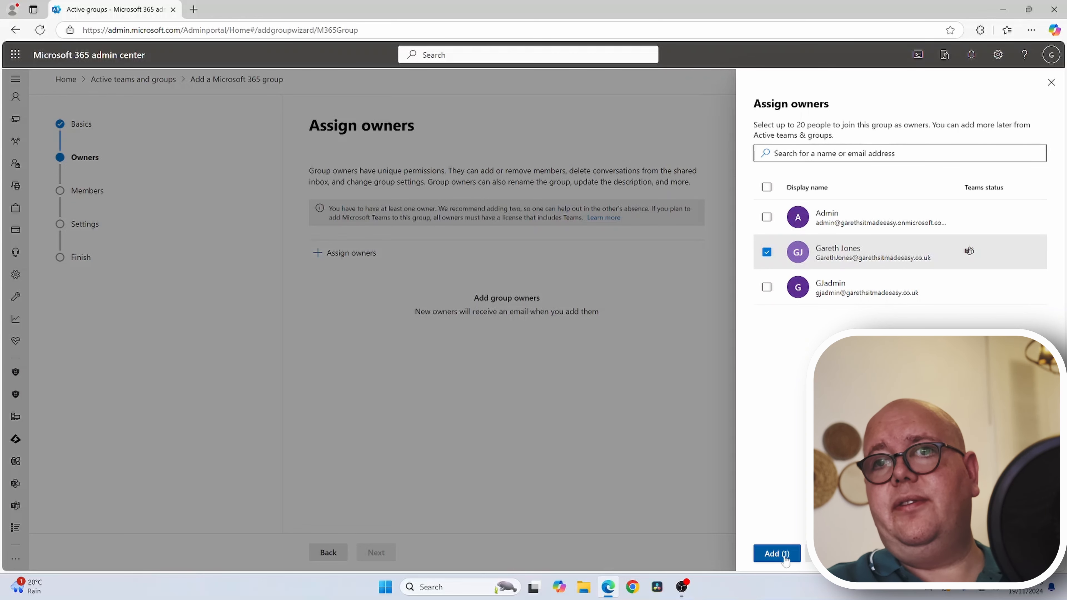
click(776, 554)
click(375, 553)
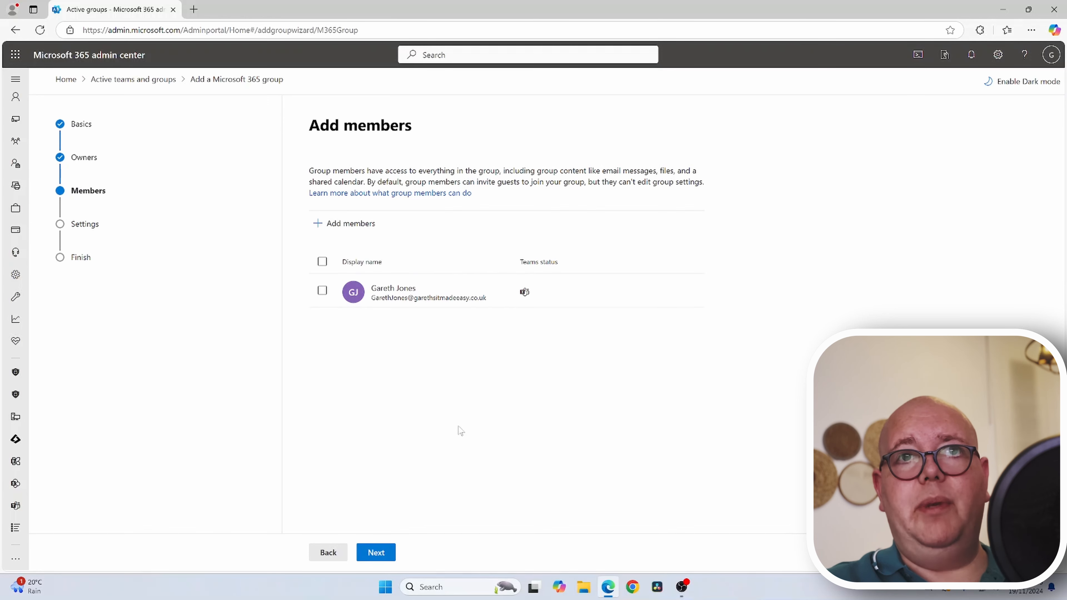
- Keep privacy Public, enable a Teams team, reach review, then discard the group uncreated
click(375, 553)
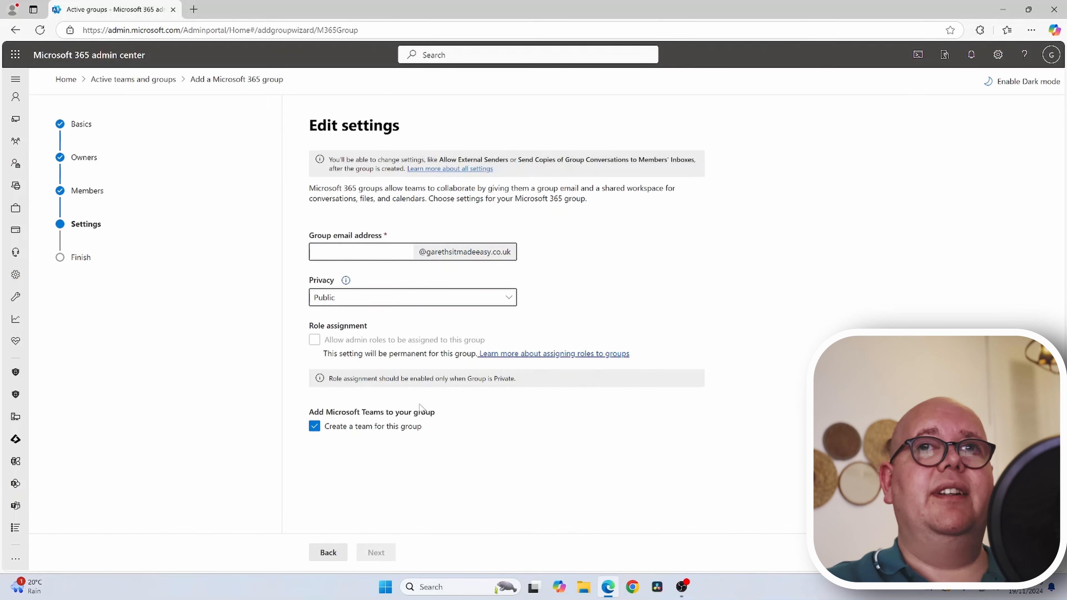
click(382, 258)
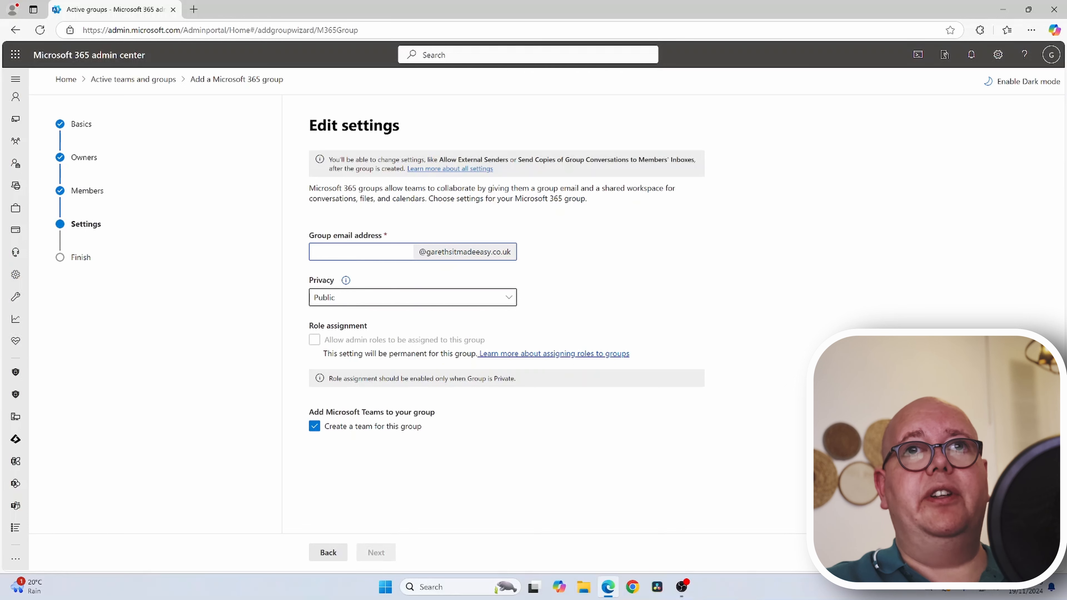
click(348, 300)
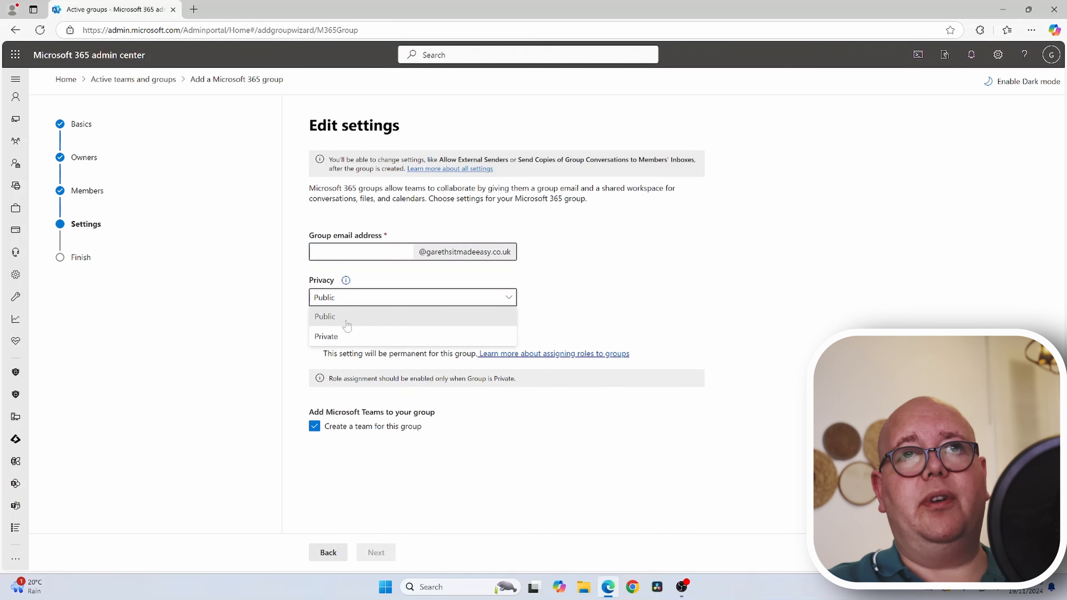
click(384, 277)
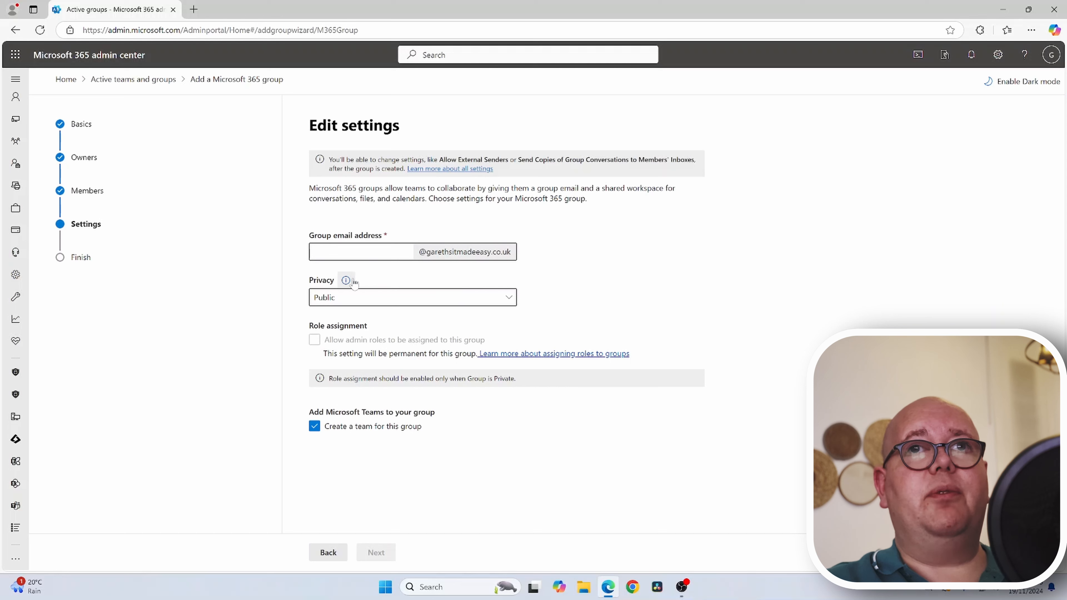
mouse_move(347, 283)
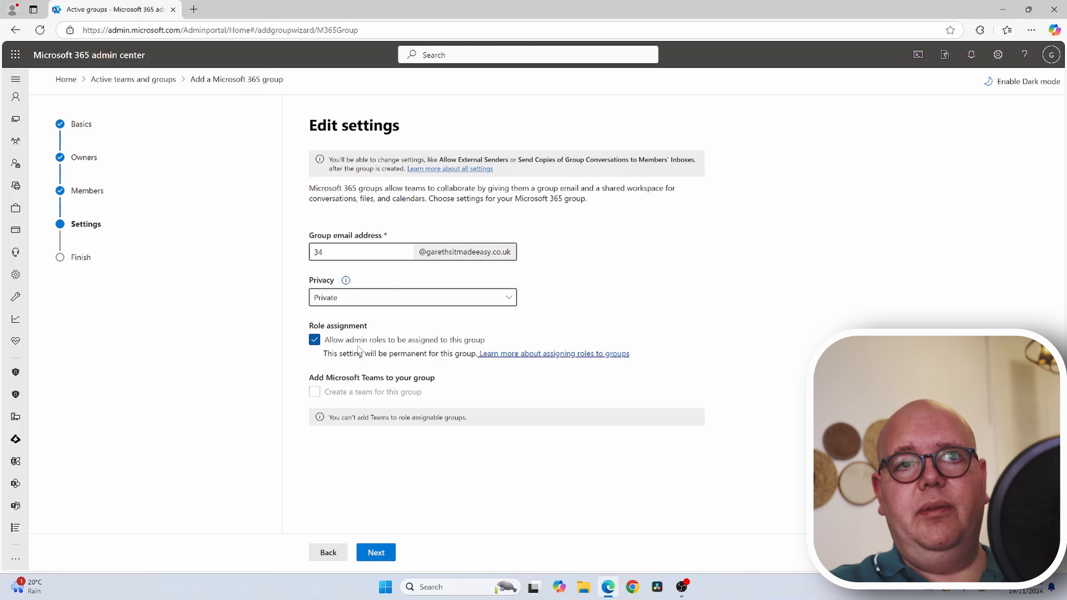
click(314, 339)
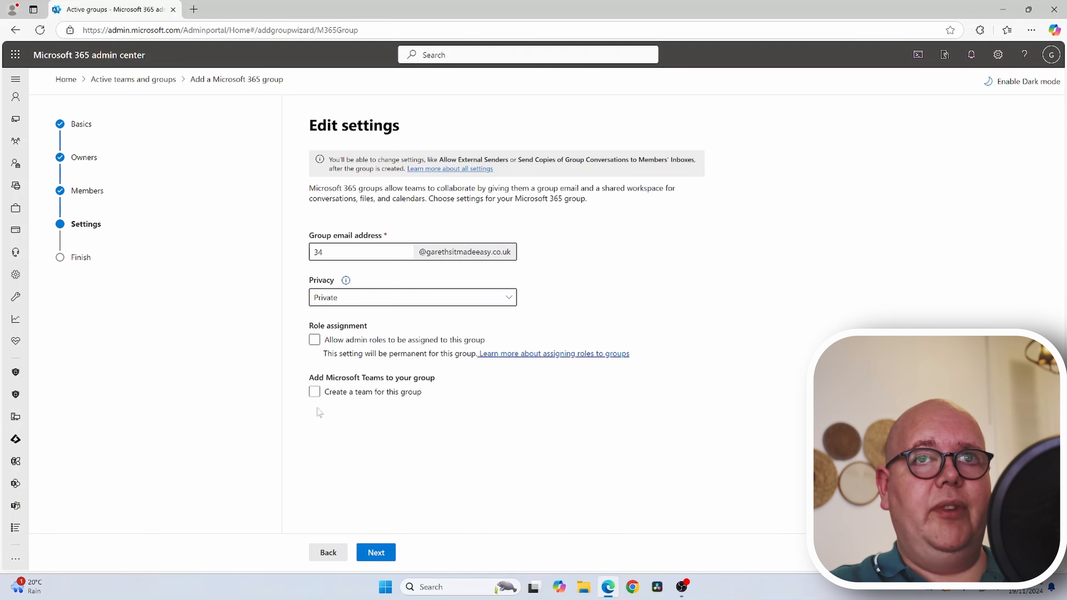
click(314, 426)
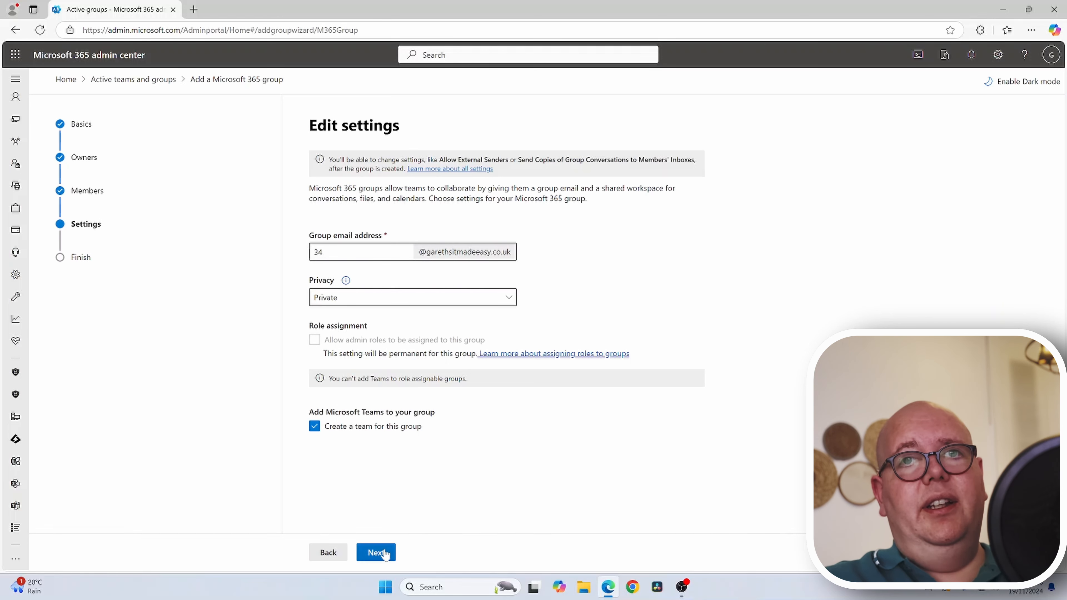
click(376, 553)
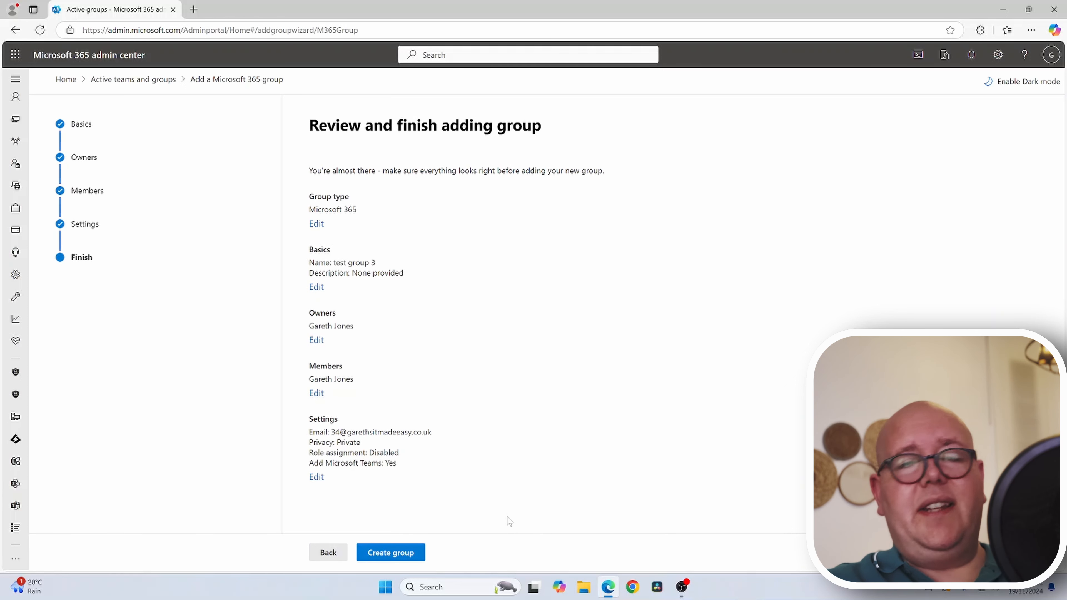
key(Escape)
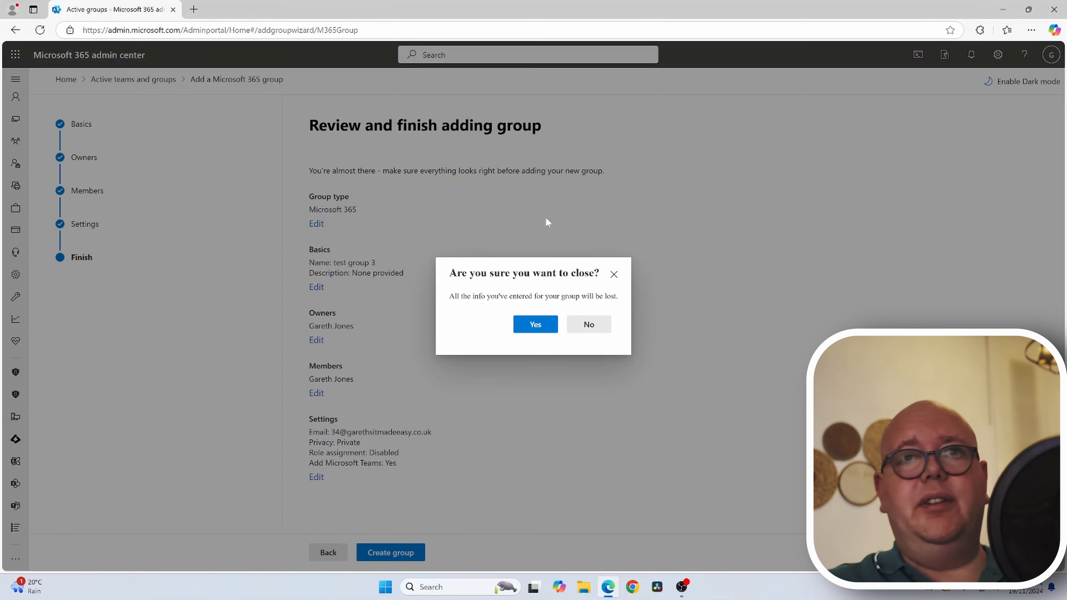
click(536, 325)
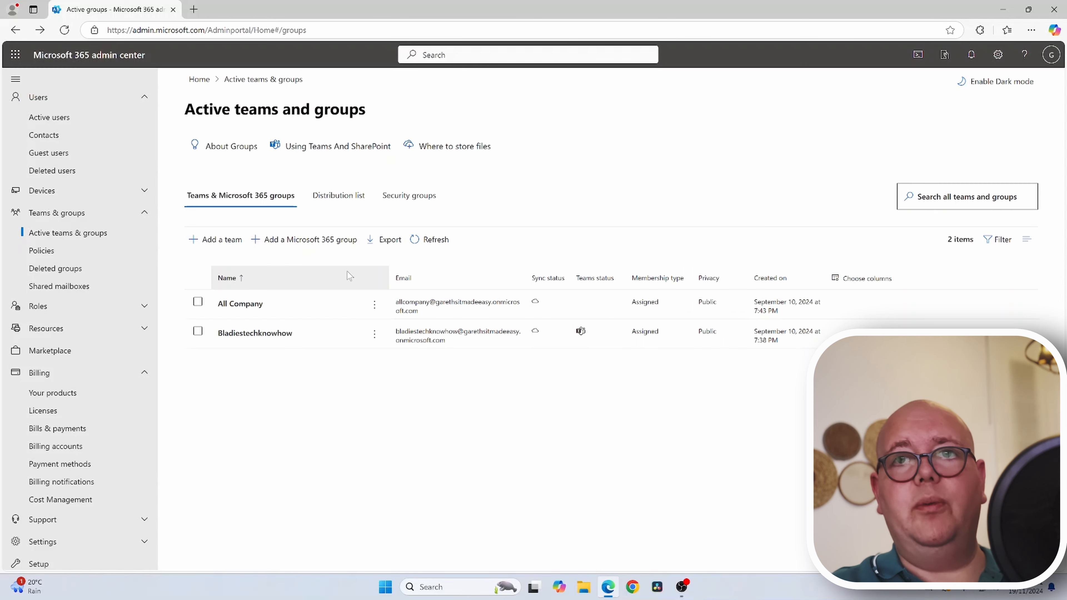